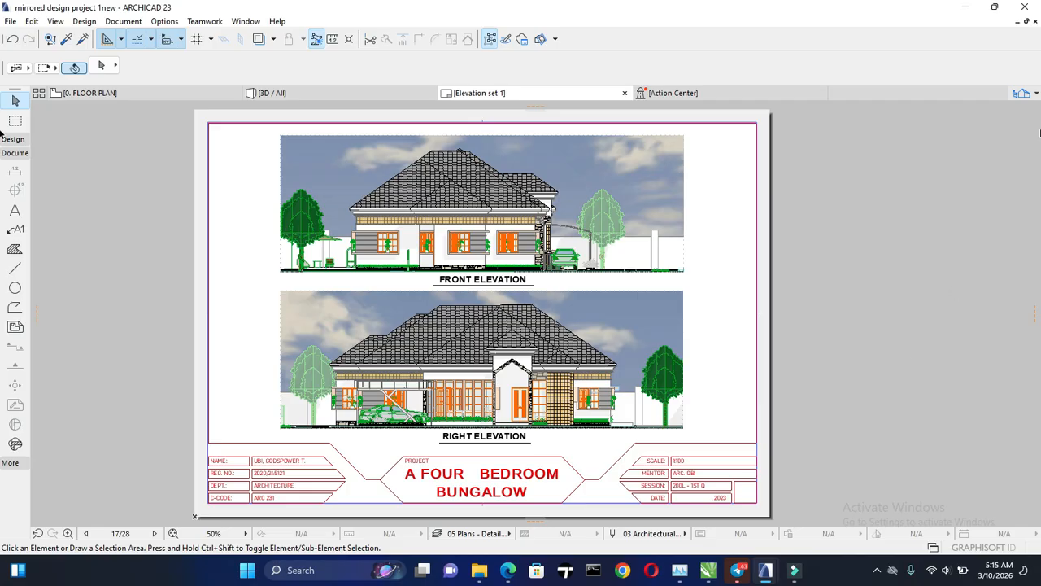
- Show the layout book and collapse its A.01 SPLIT, A.02 Floor Plans and A.03 Elevations subsets to review its structure
left_click(1028, 95)
scroll(996, 153, "up", 5)
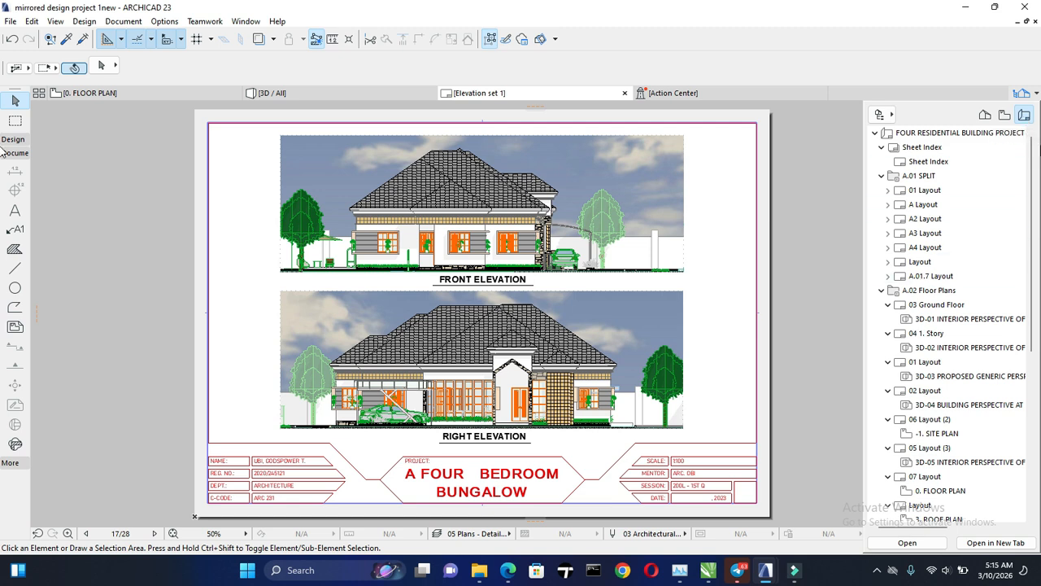
left_click(882, 290)
left_click(881, 306)
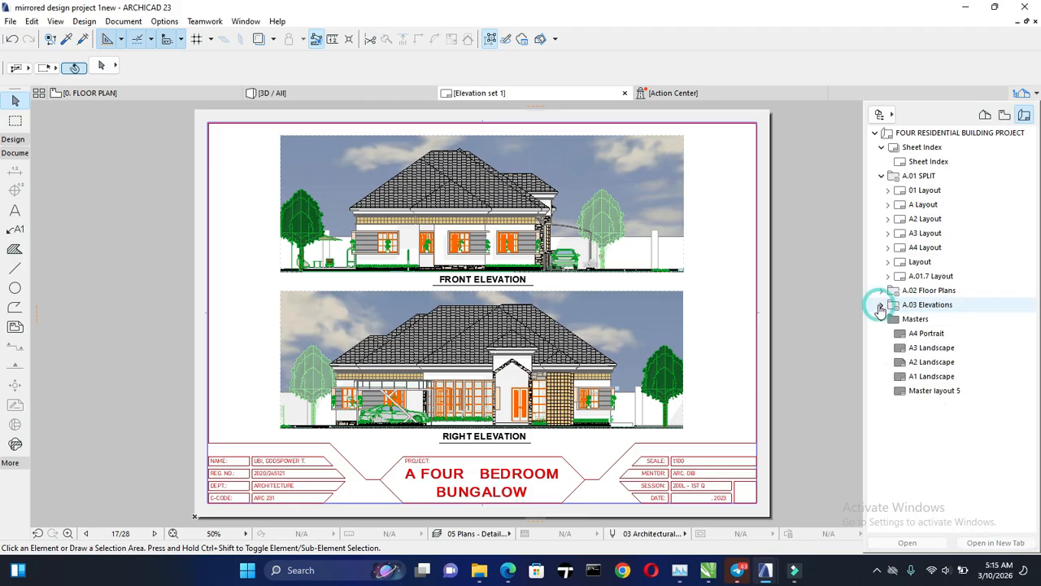
left_click(881, 176)
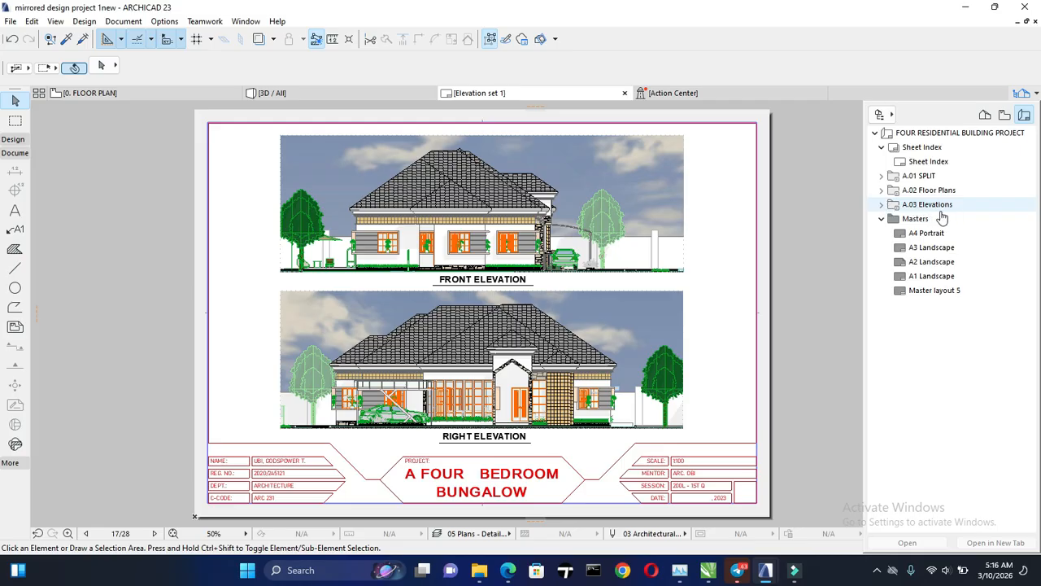
left_click(883, 176)
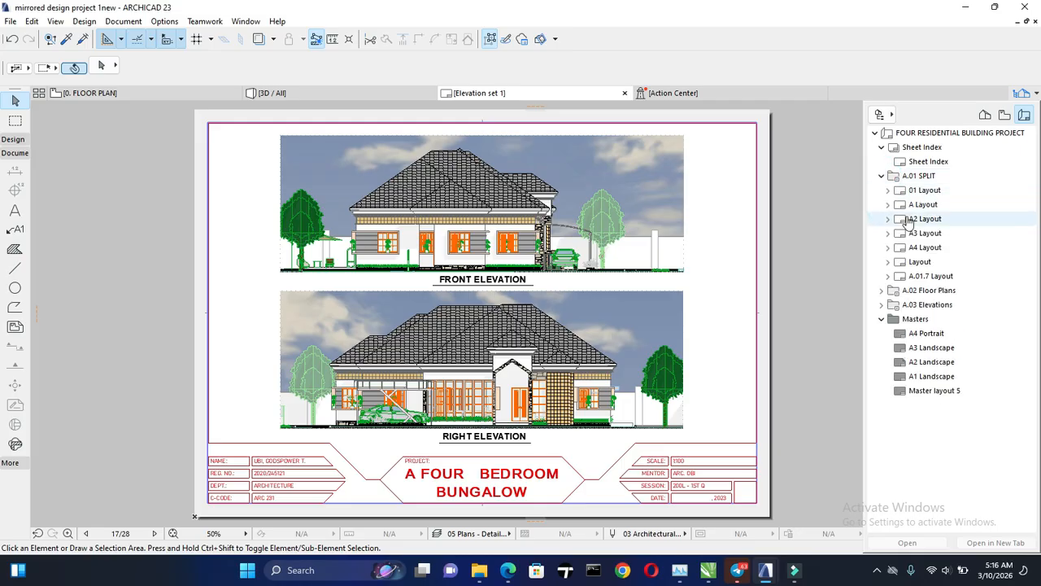
left_click(882, 175)
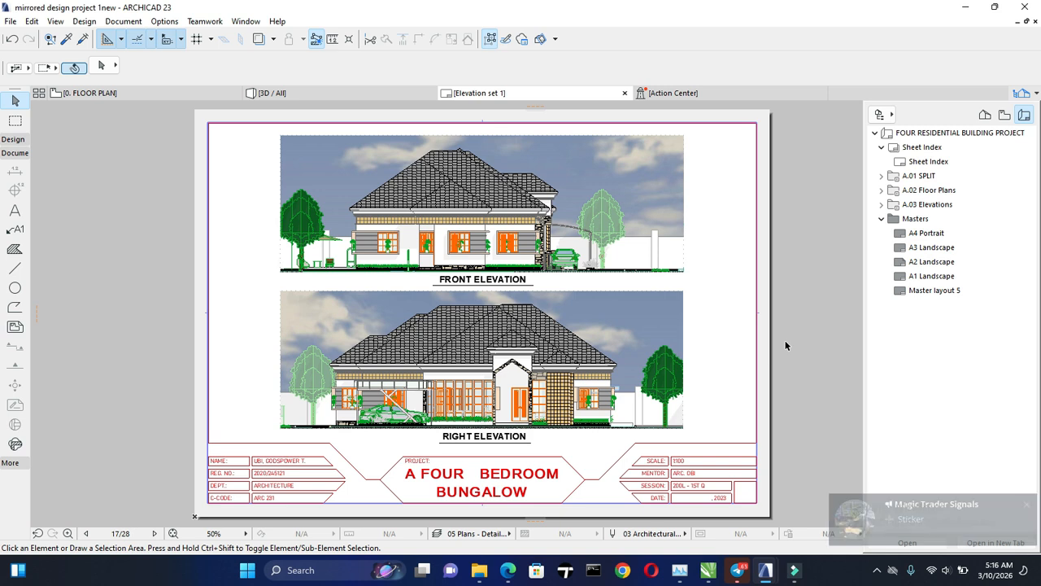
left_click(918, 427)
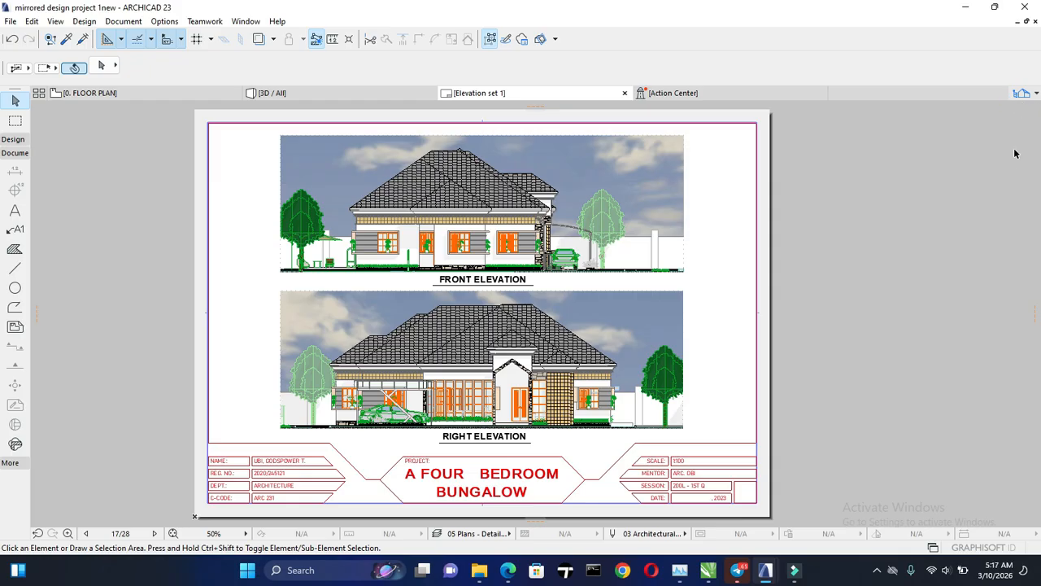
- Look through the A.01 SPLIT and A.02 Floor Plans subsets in the layout book and open A3 Layout
left_click(1022, 93)
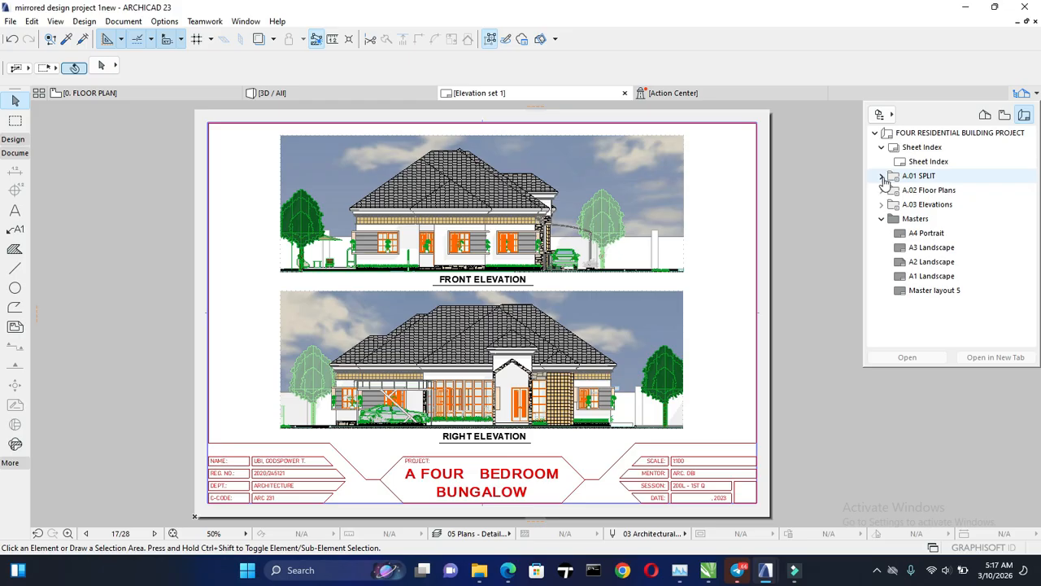
left_click(882, 177)
left_click(882, 176)
left_click(882, 190)
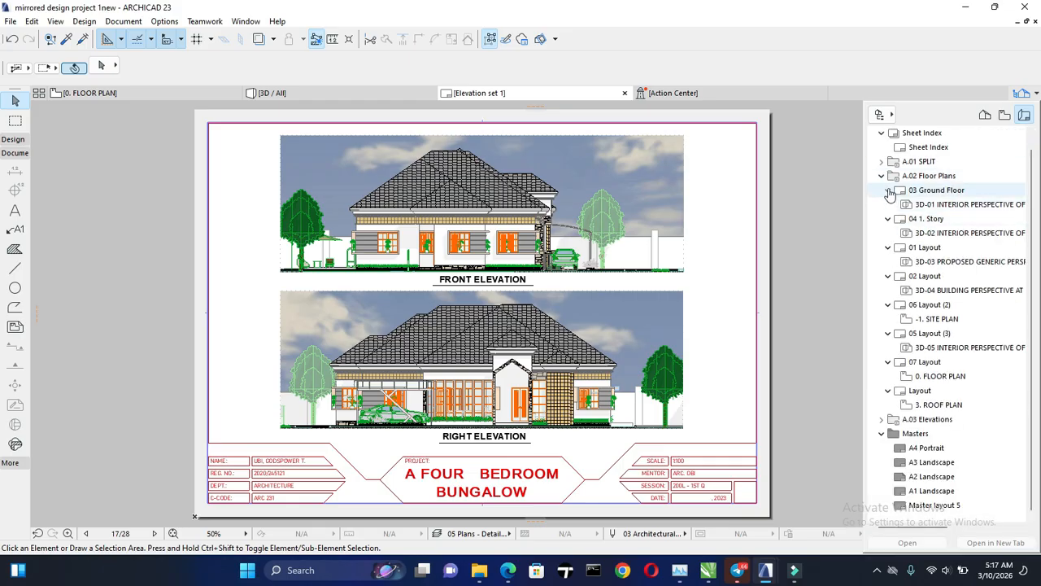
left_click(882, 176)
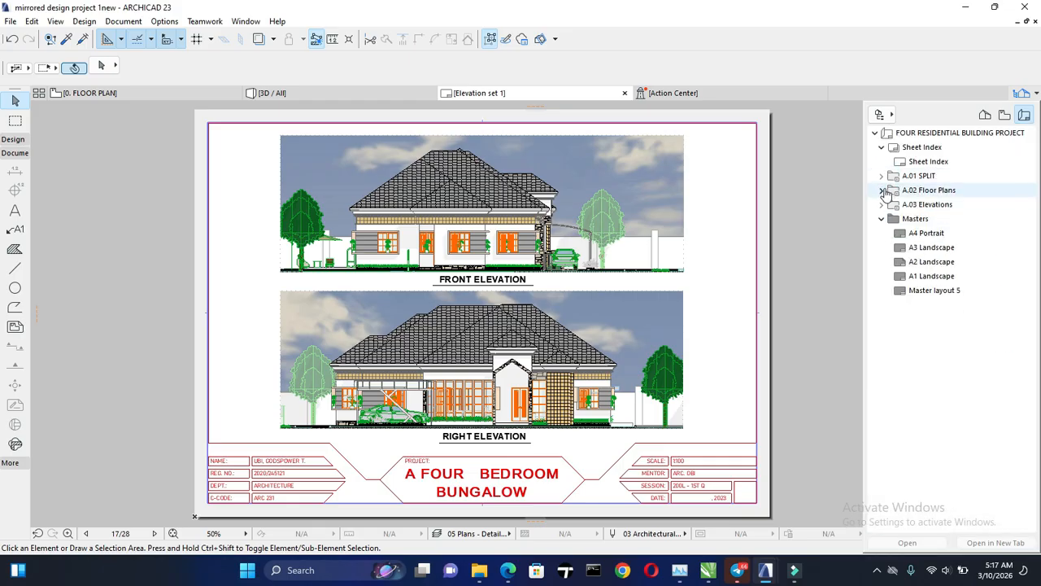
left_click(882, 192)
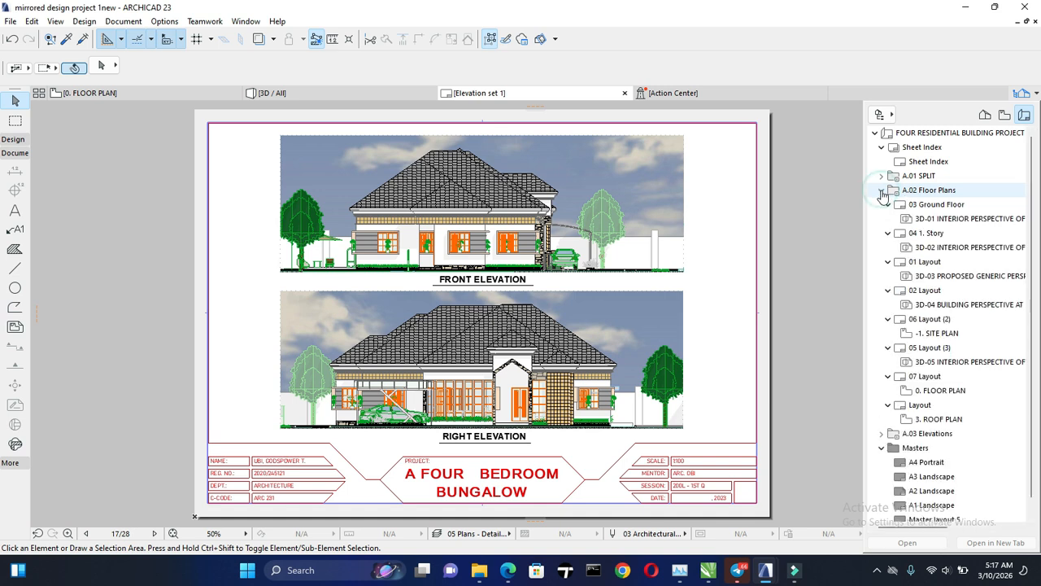
left_click(882, 192)
left_click(882, 177)
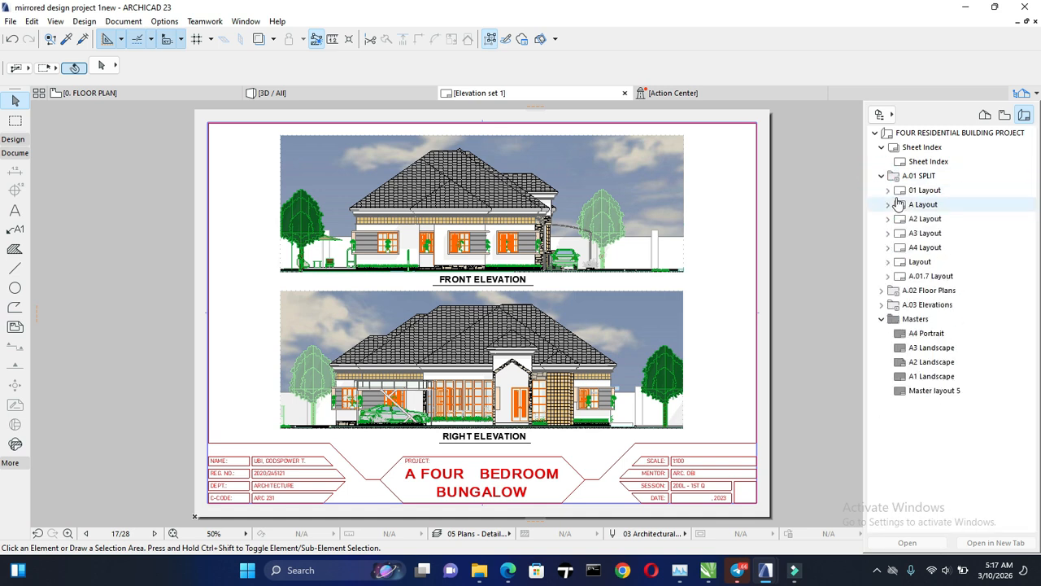
double_click(925, 233)
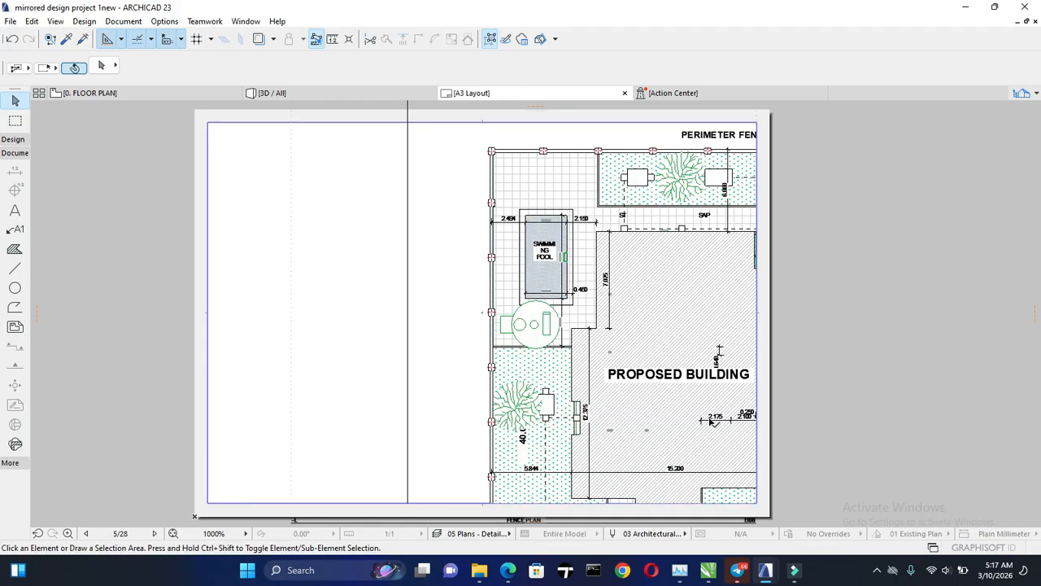
- View the 03 Ground Floor and 04 1. Story layouts from the A.02 Floor Plans subset
left_click(1023, 92)
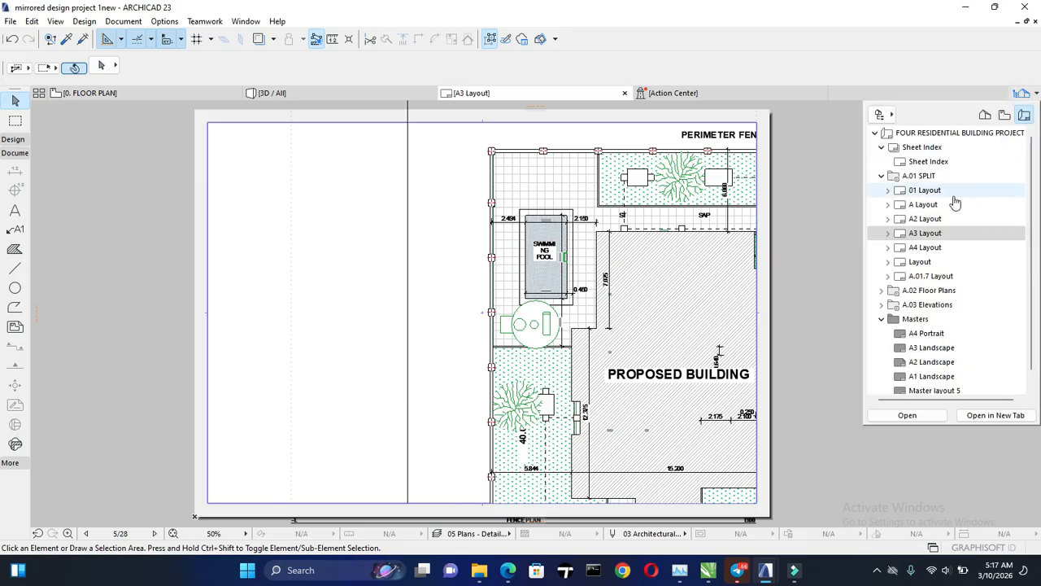
left_click(882, 175)
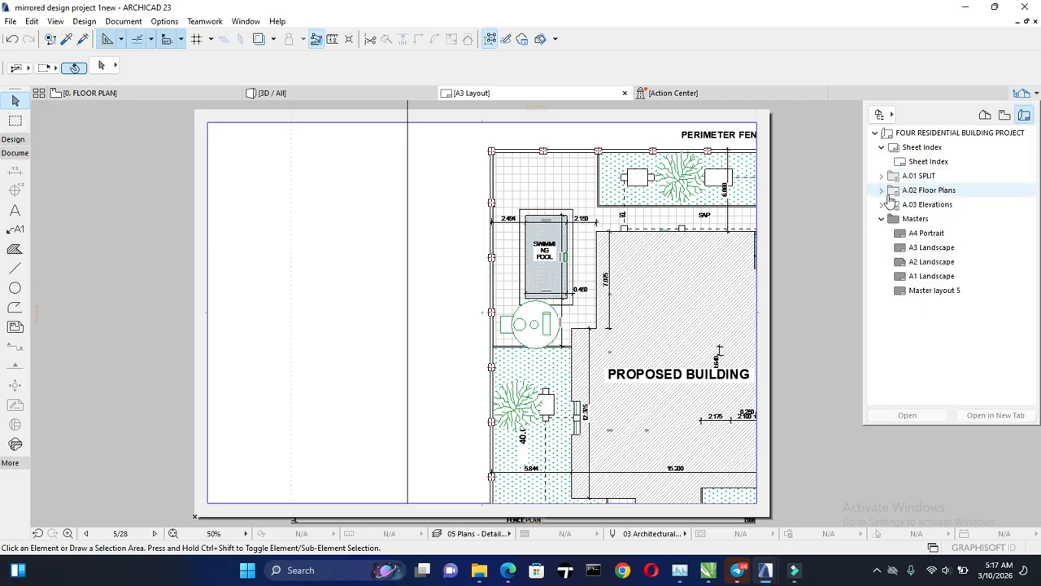
left_click(882, 189)
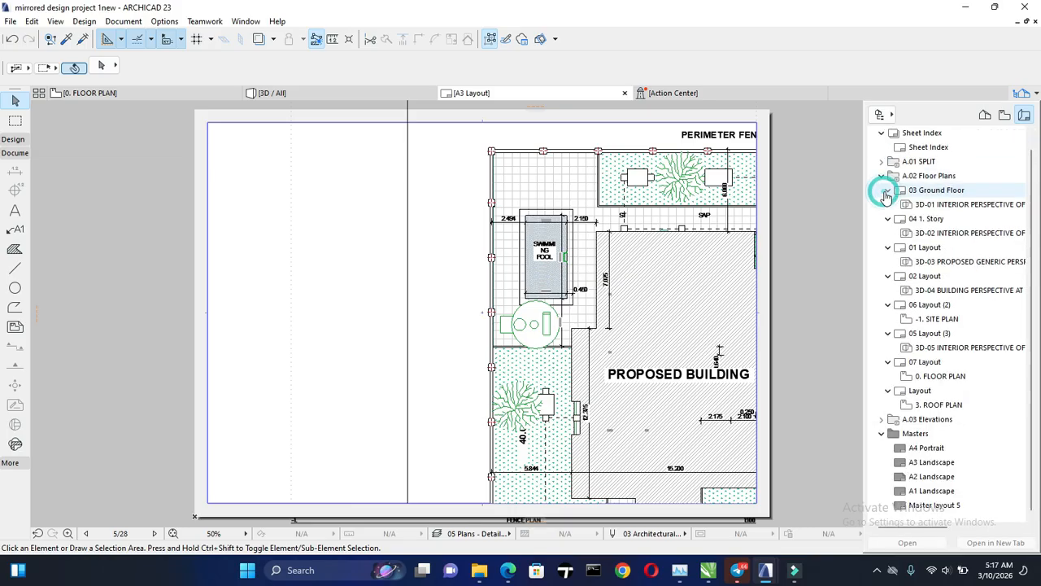
double_click(923, 204)
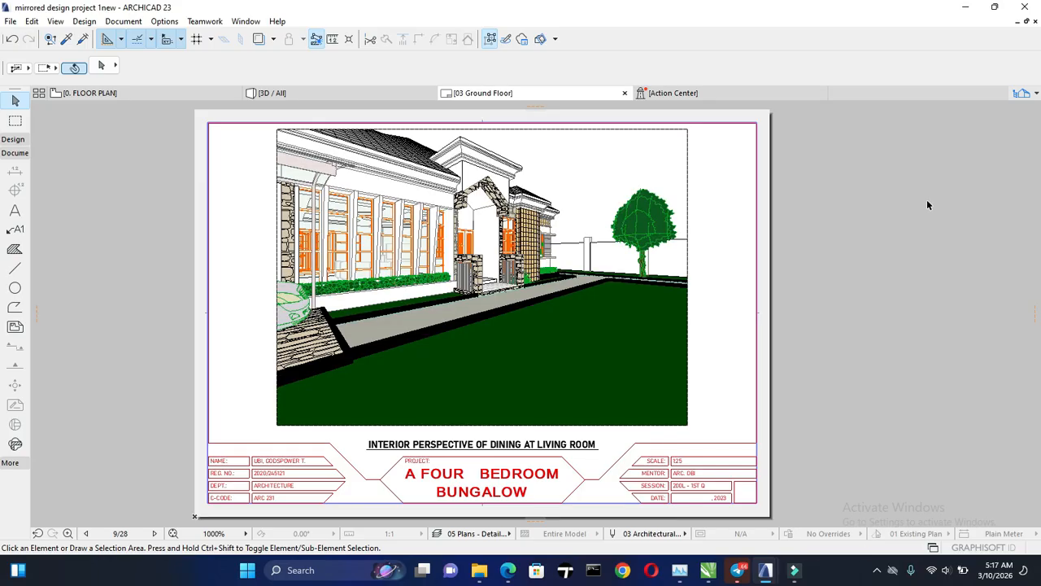
left_click(1022, 95)
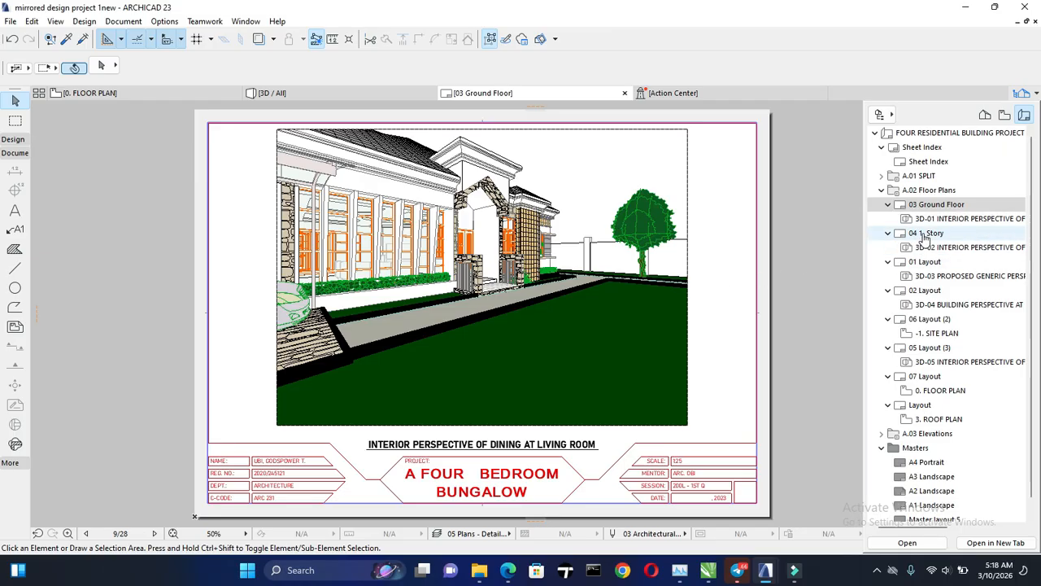
double_click(925, 233)
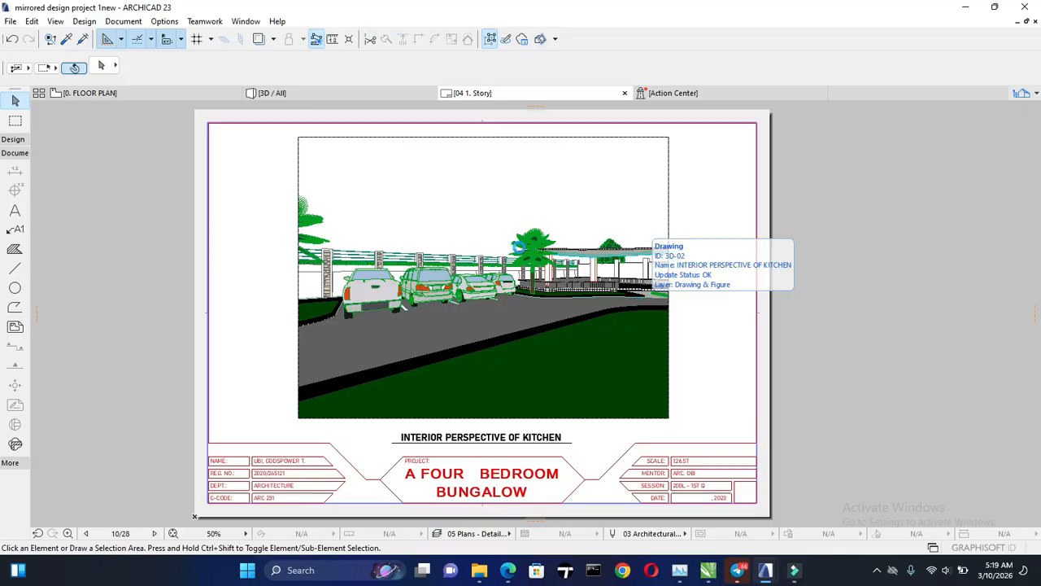
- Open the site plan sheet, 06 Layout (2), and inspect it up close
left_click(1024, 94)
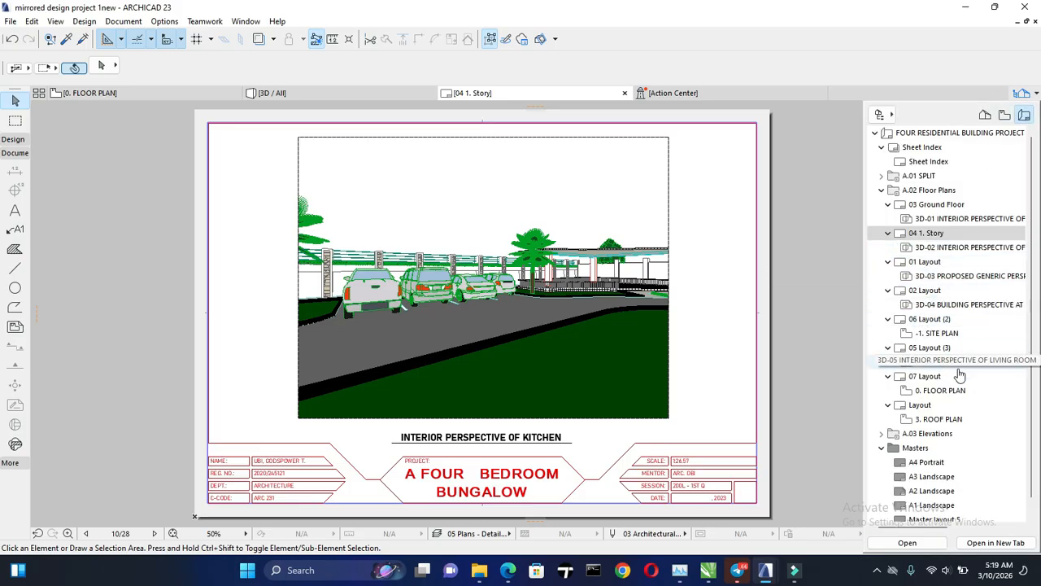
double_click(944, 319)
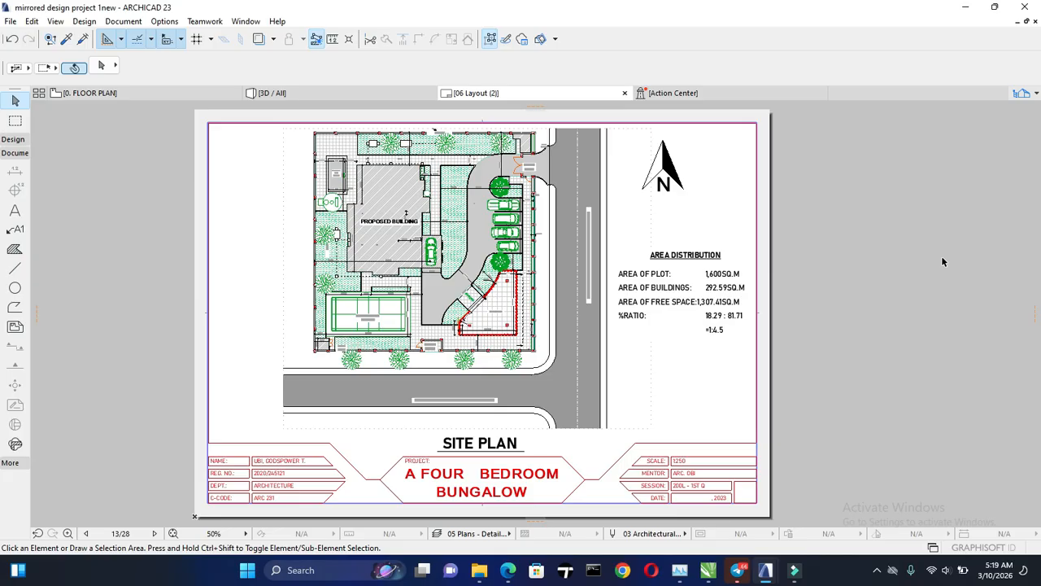
scroll(538, 163, "up", 2)
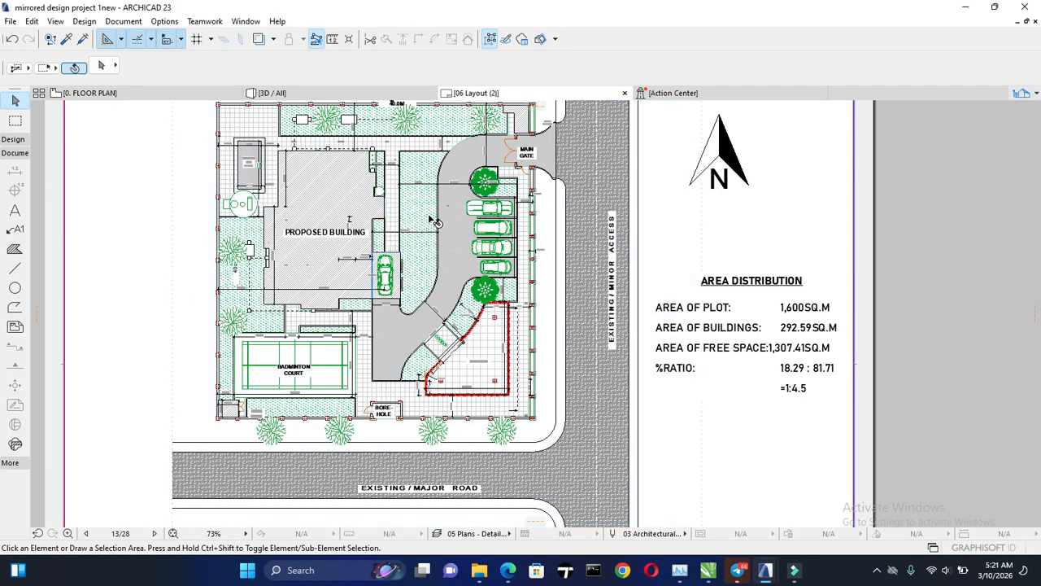
- Try deleting the site plan drawing from the layout, and undo the deletion
scroll(448, 240, "down", 3)
left_click(445, 239)
key("Delete")
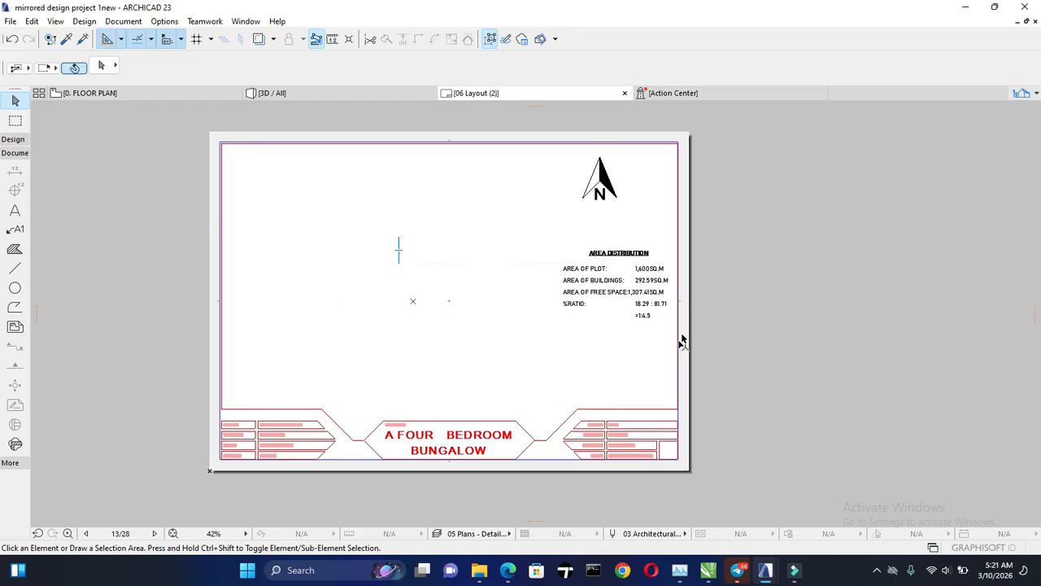
scroll(365, 323, "up", 2)
key("ctrl+z")
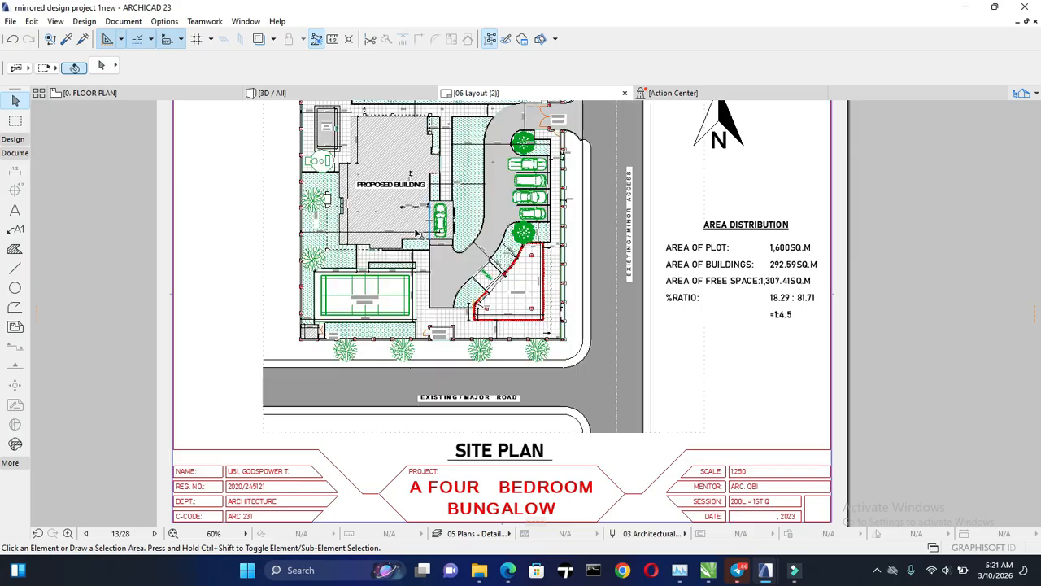
scroll(365, 293, "down", 1)
middle_click_drag(466, 330, 473, 351)
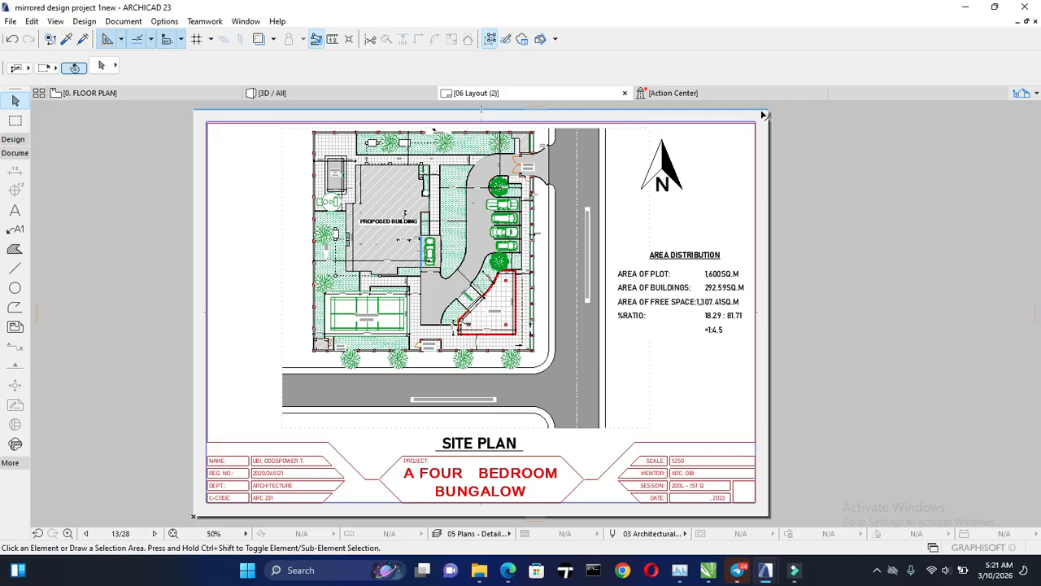
- Open the A3 Landscape master layout from the Masters folder of the layout book
left_click(1022, 93)
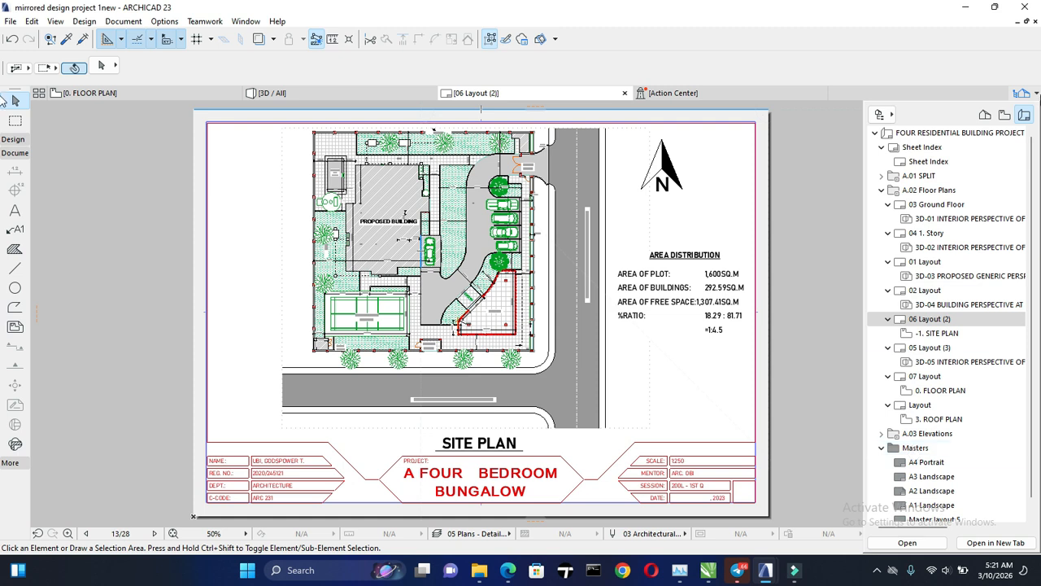
left_click(1032, 91)
left_click(1031, 92)
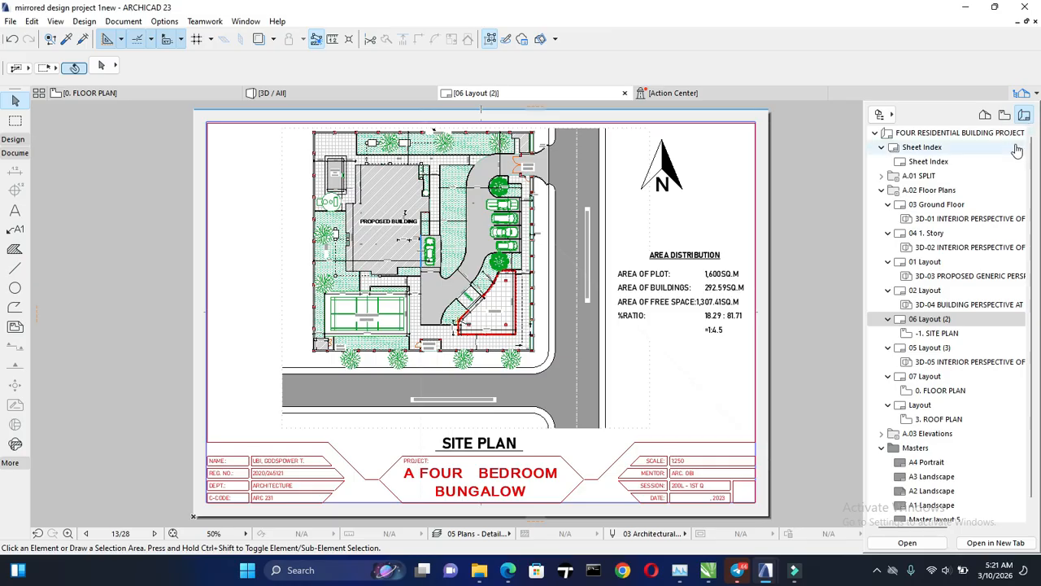
scroll(913, 498, "down", 1)
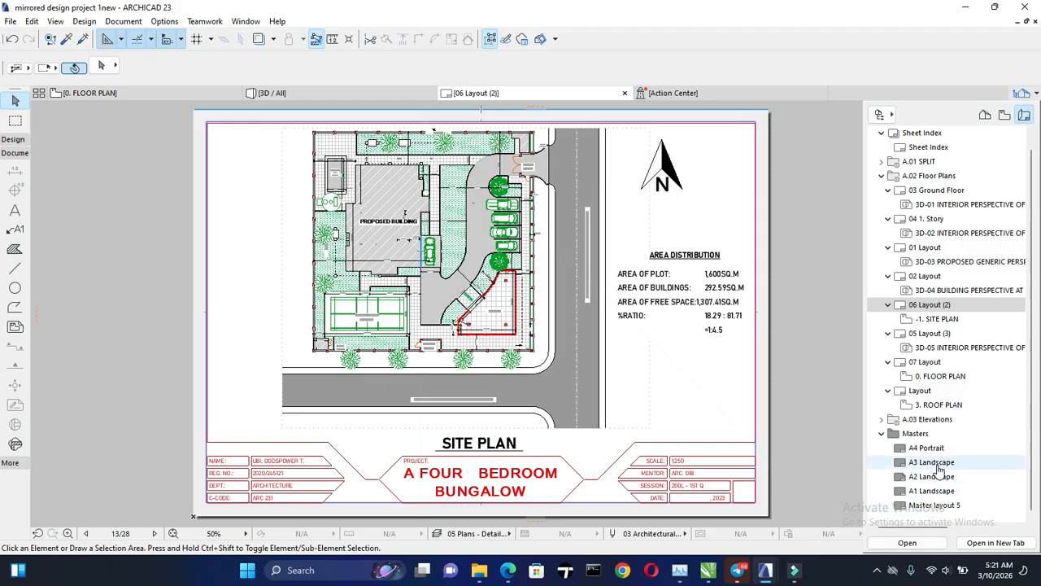
double_click(937, 463)
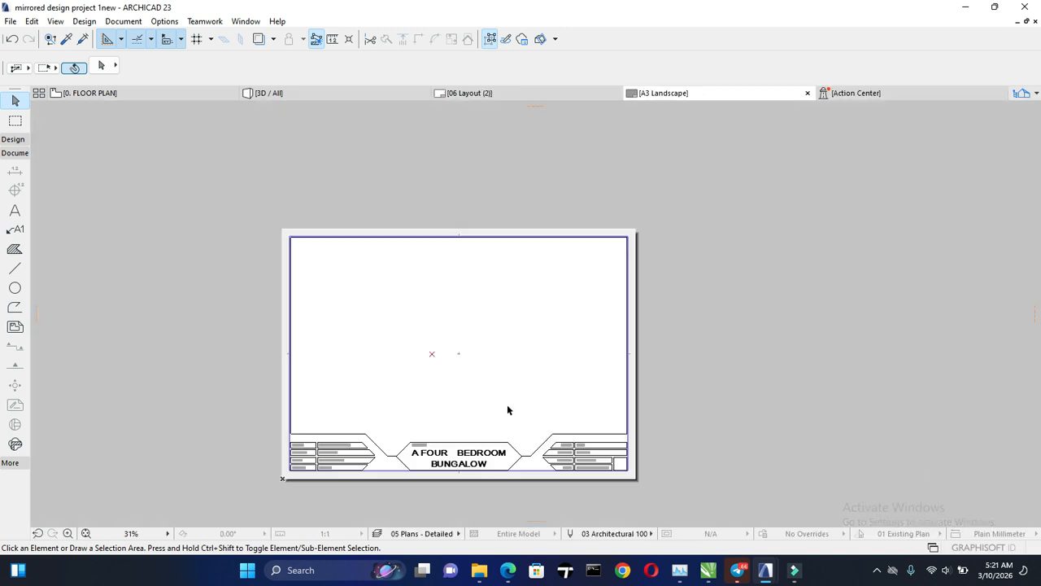
- Examine the title block fields on the A3 Landscape master layout, from the name and department entries to scale, mentor and date
scroll(350, 467, "up", 2)
scroll(342, 476, "up", 3)
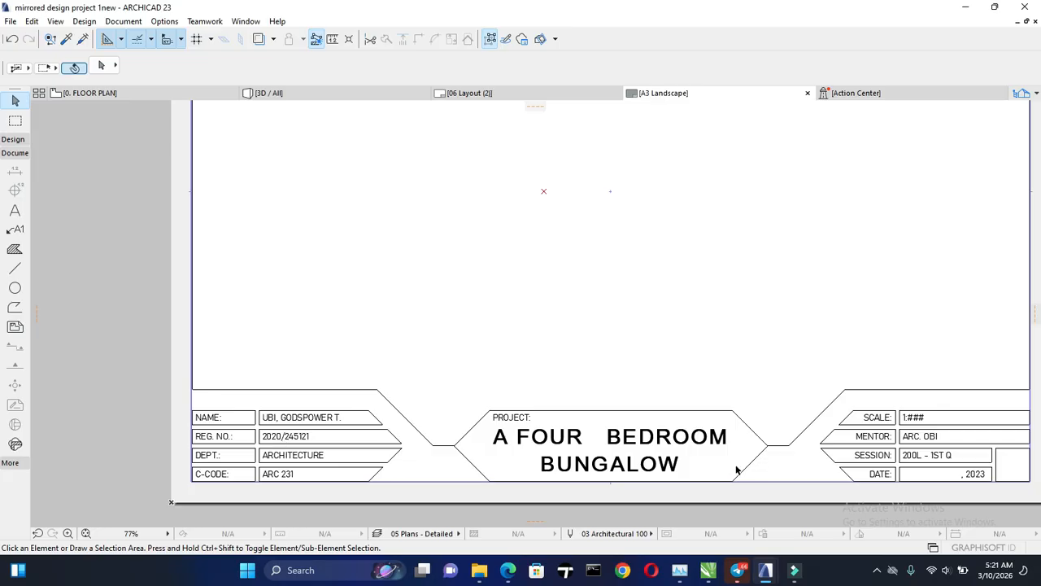
scroll(534, 457, "down", 2)
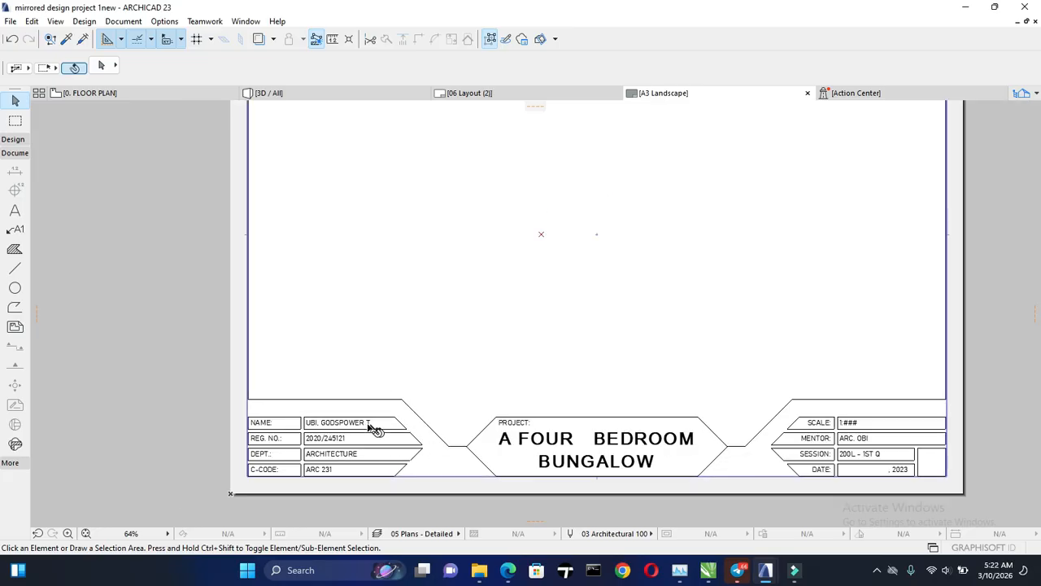
scroll(372, 430, "up", 2)
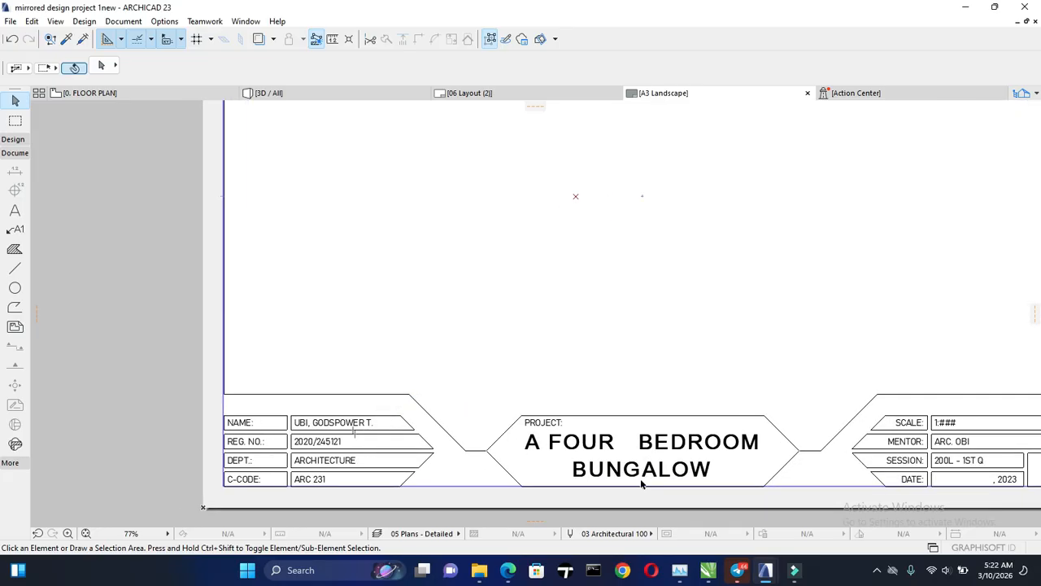
scroll(643, 433, "down", 1)
scroll(511, 418, "down", 6)
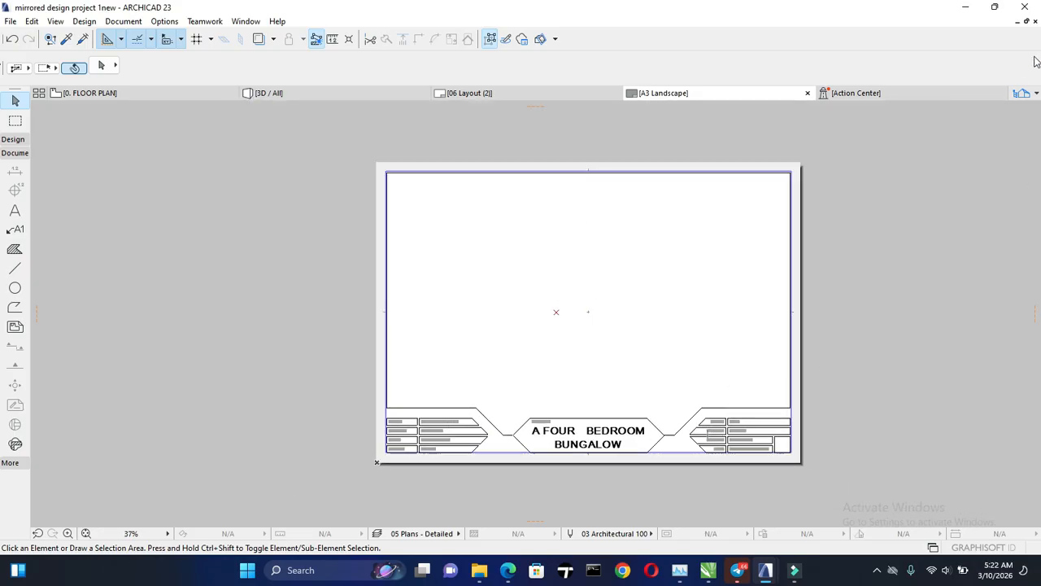
left_click(1028, 98)
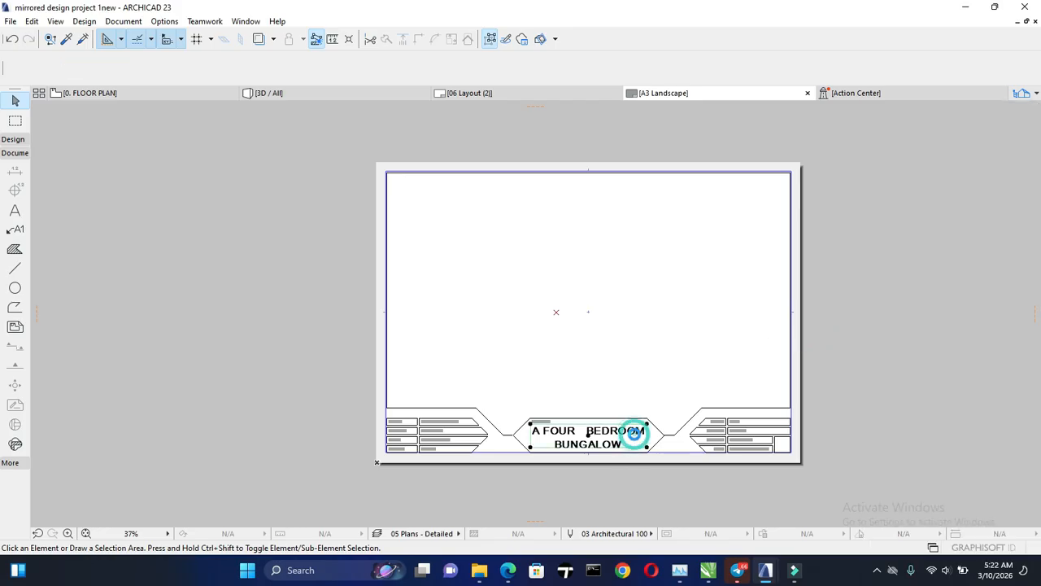
- Add the word DESIGN to the project title in the title block so it reads A FOUR BEDROOM BUNGALOW DESIGN
left_click(640, 441)
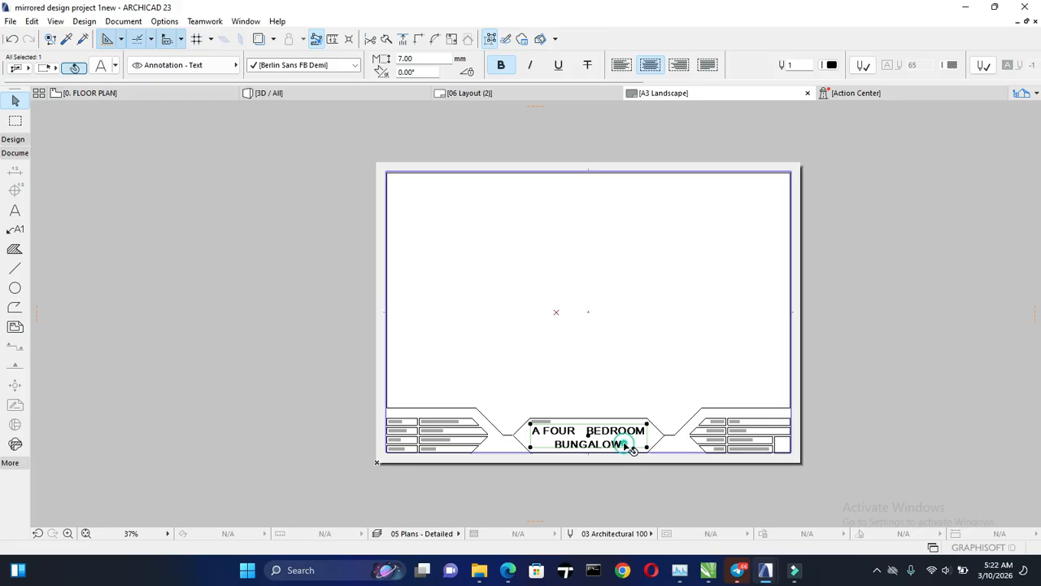
double_click(625, 441)
left_click(624, 442)
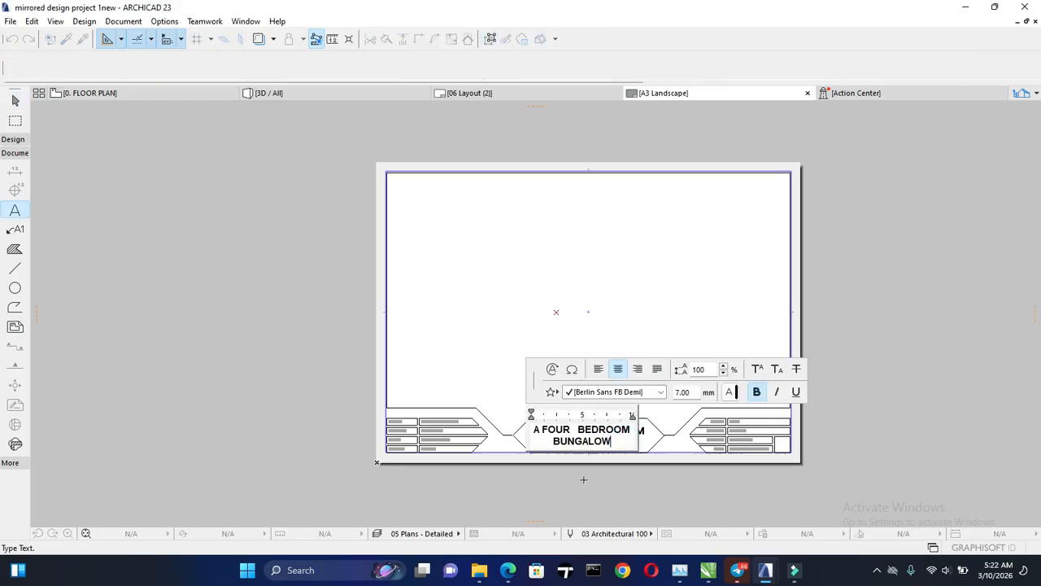
key("Escape")
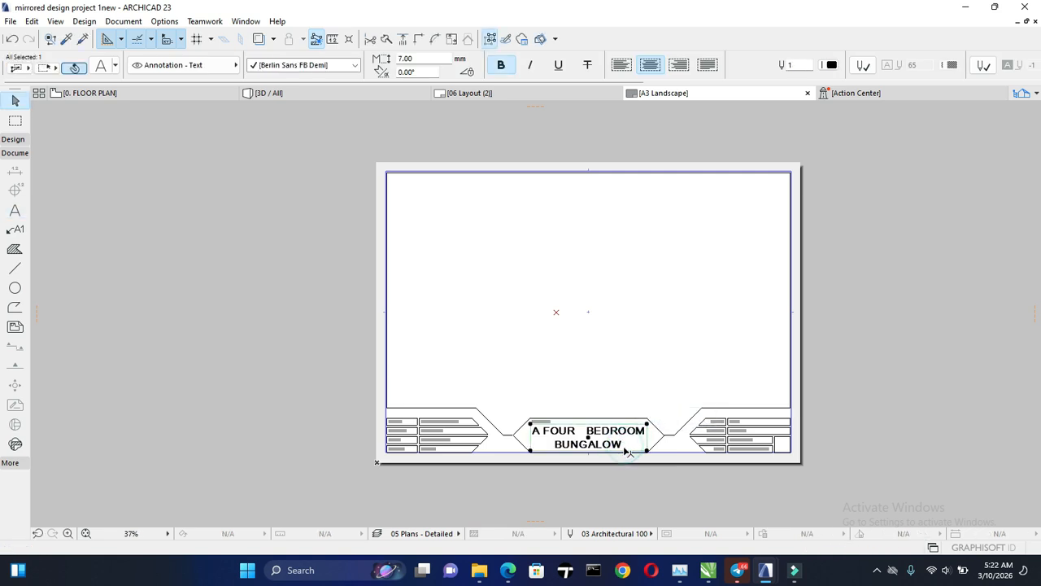
double_click(630, 450)
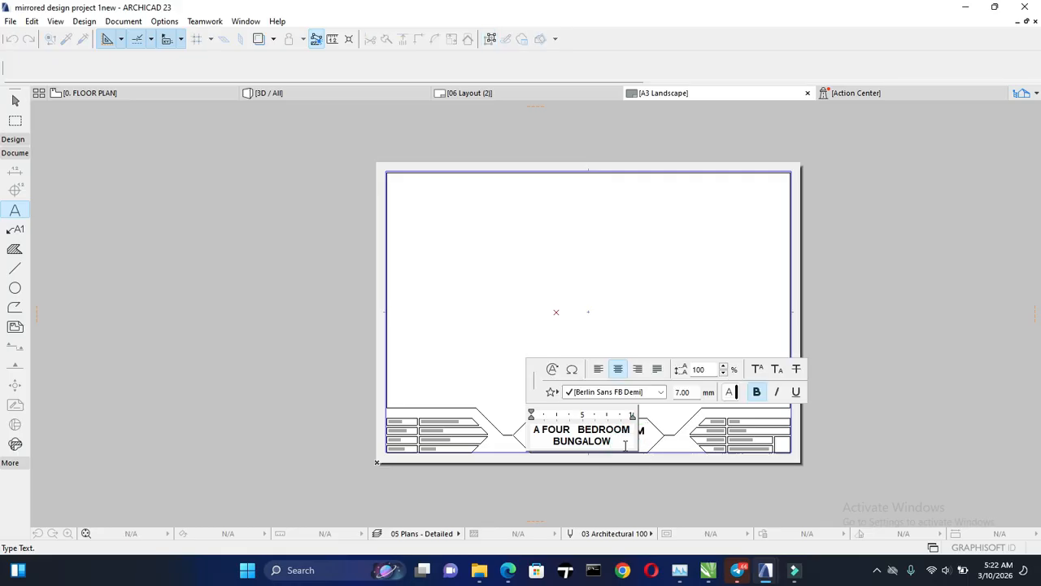
type("des")
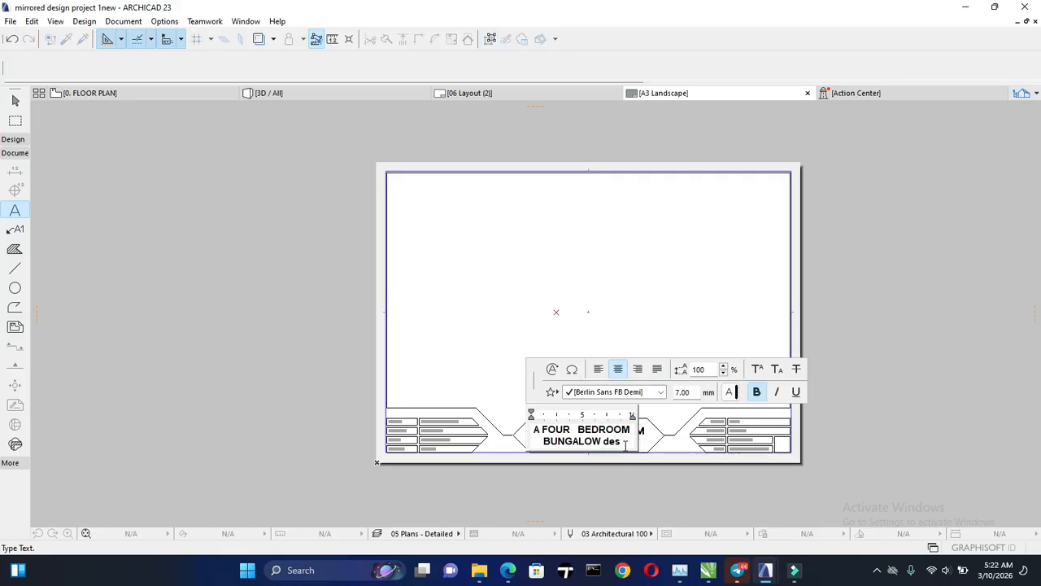
key("BackSpace")
key("BackSpace")
key("BackSpace")
type("DESIGN")
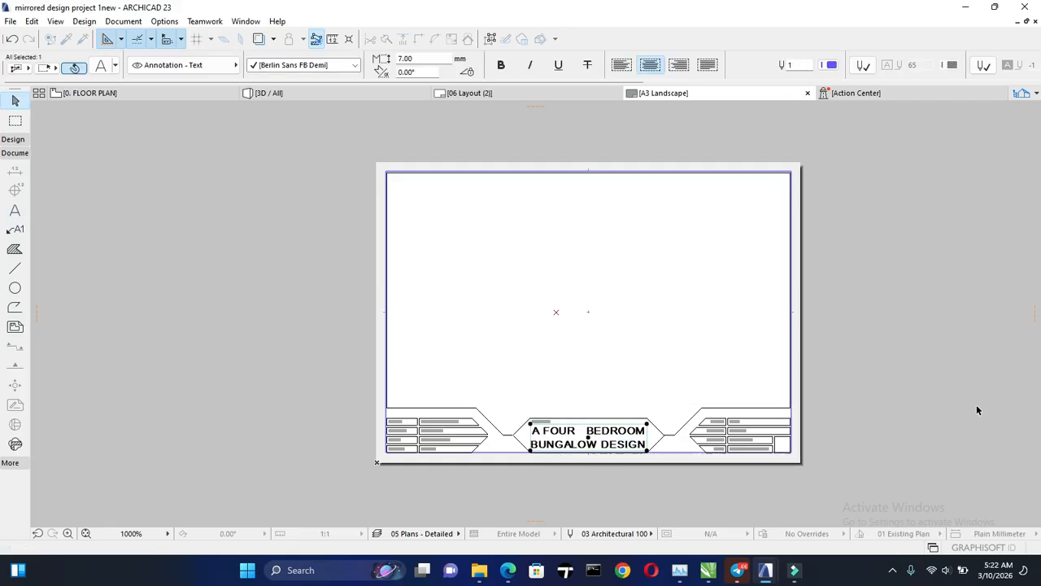
left_click(934, 397)
left_click(935, 397)
- Open the 06 Layout (2) site plan sheet to check the project title in its title block
left_click(1023, 94)
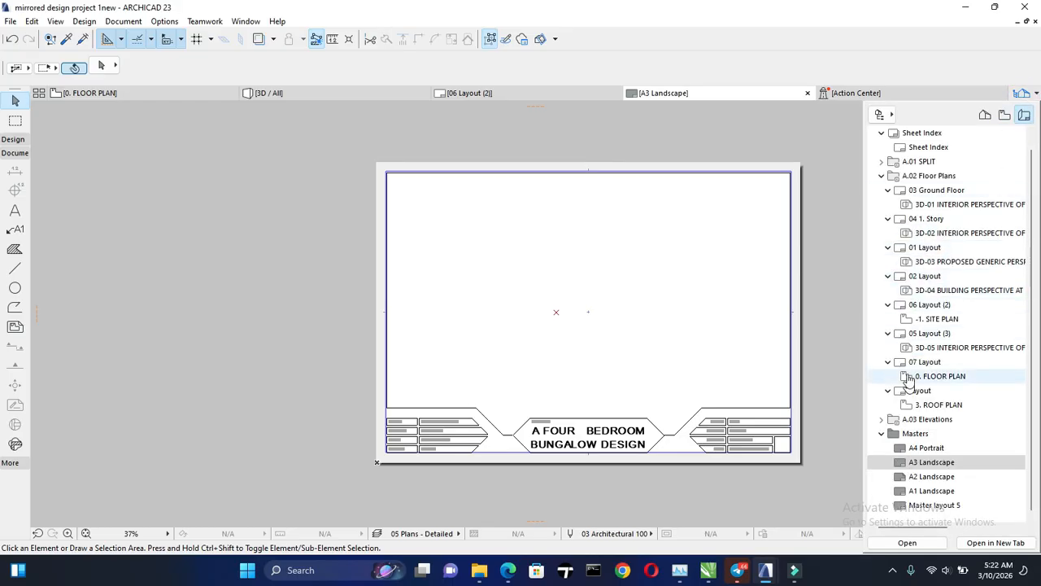
left_click(928, 304)
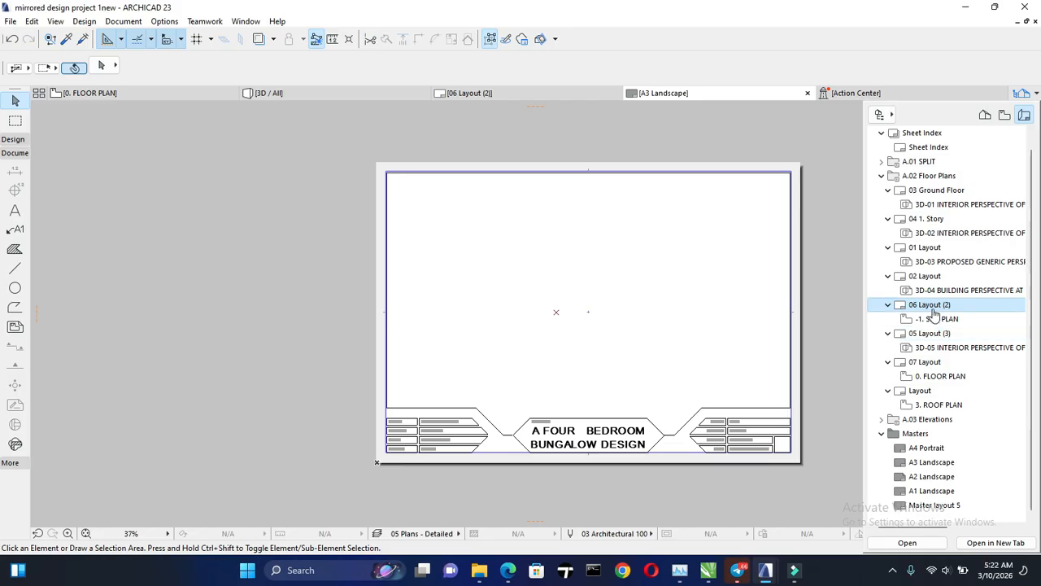
double_click(934, 308)
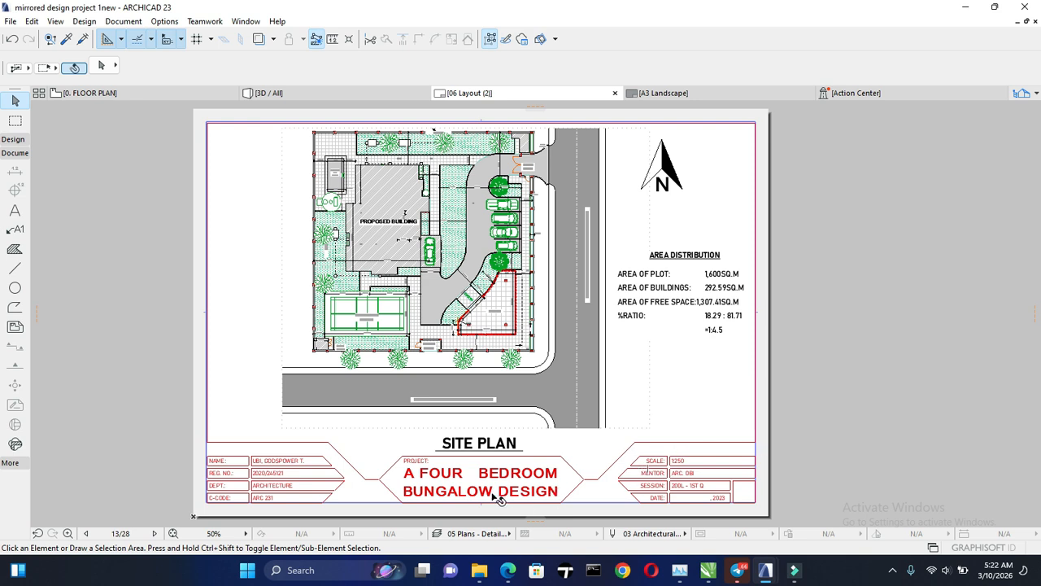
- Open the 05 Layout (3) sheet and inspect its living room interior perspective drawing
left_click(1027, 94)
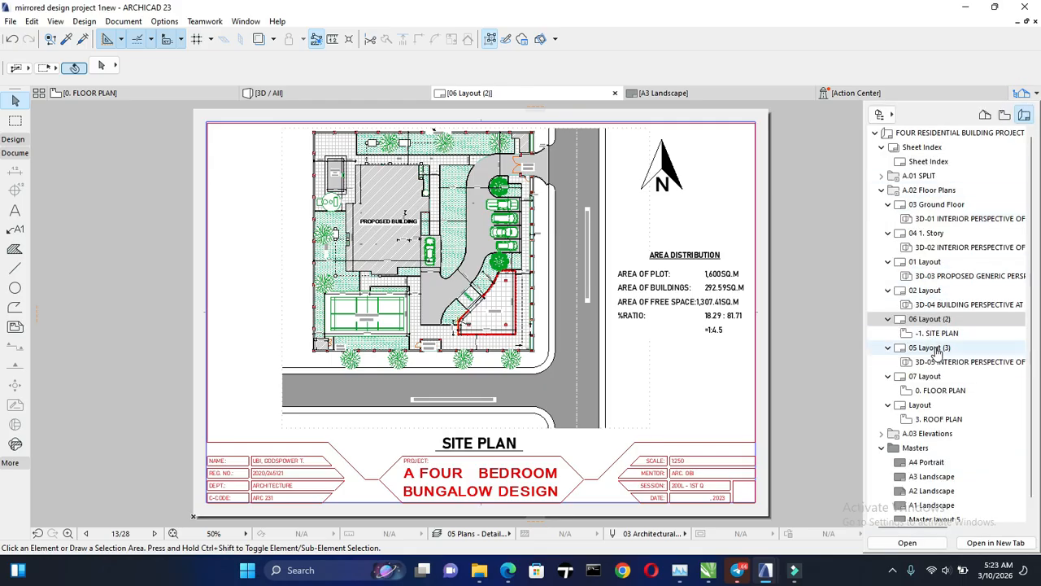
double_click(932, 347)
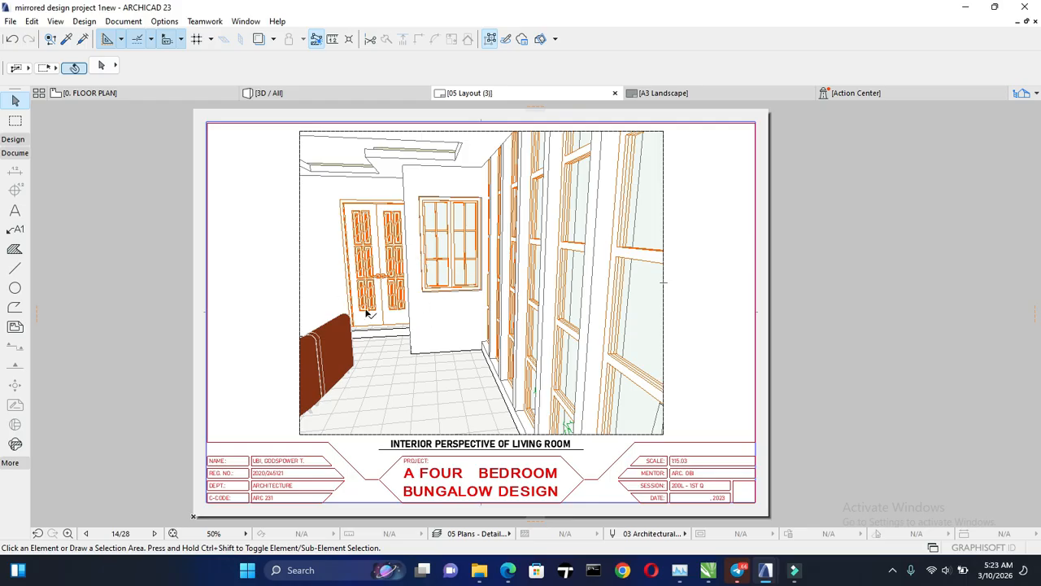
left_click(1022, 93)
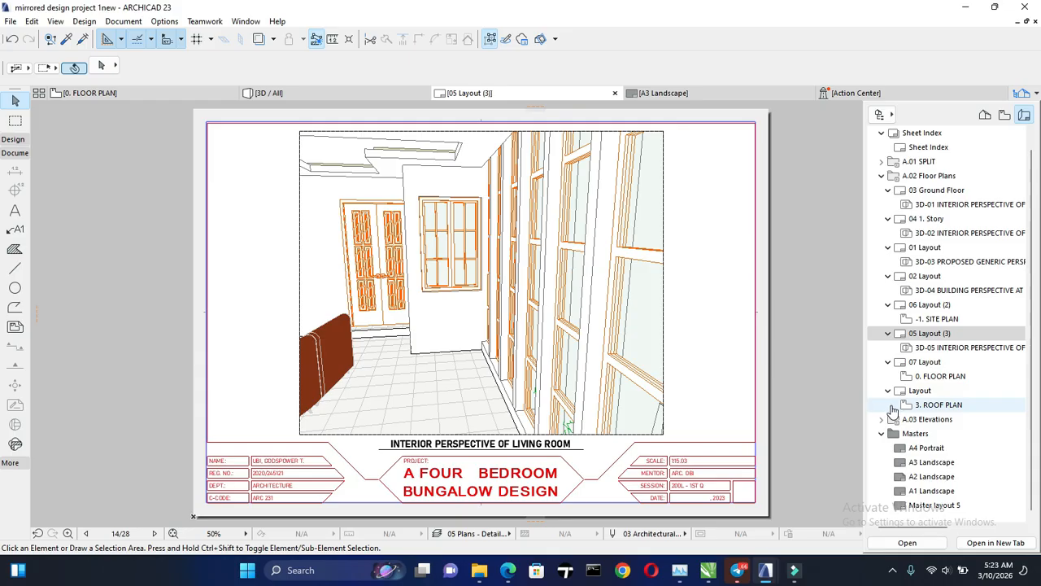
left_click(663, 362)
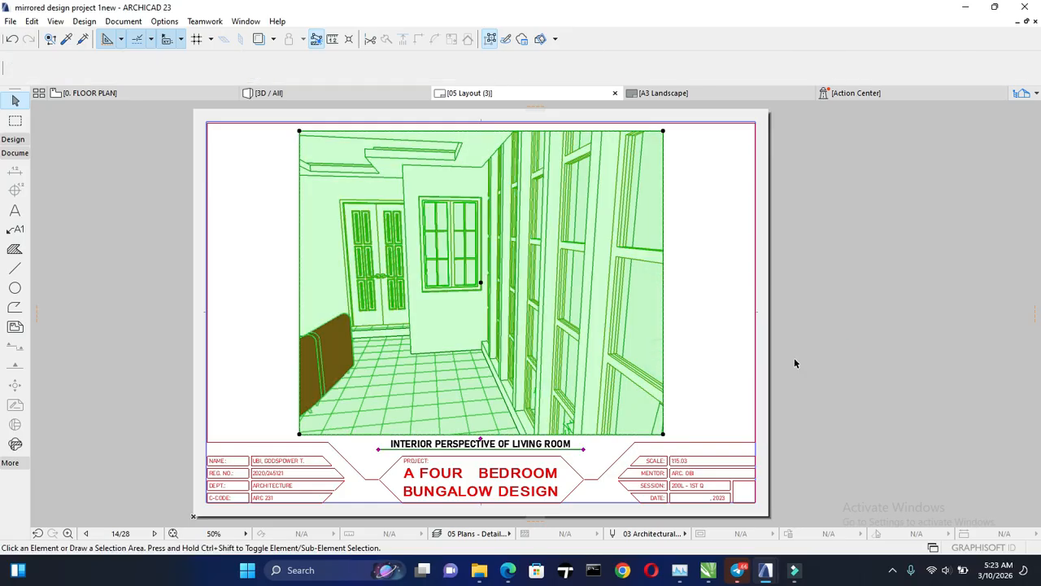
left_click(685, 297)
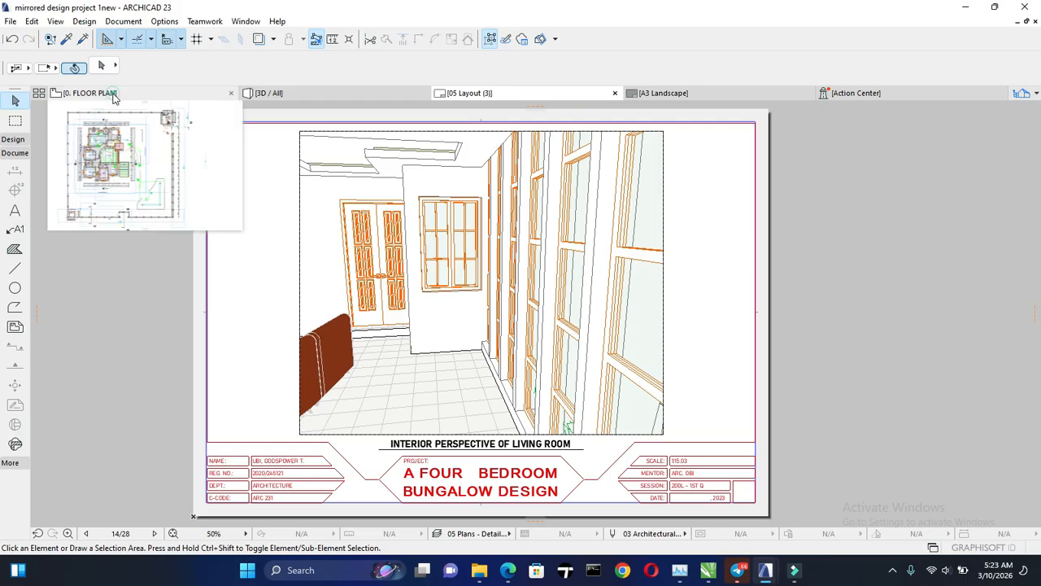
- Switch to the 0. FLOOR PLAN view and select the camera between the Living Room and Dining, near the E-08 marker
left_click(163, 93)
scroll(407, 321, "up", 8)
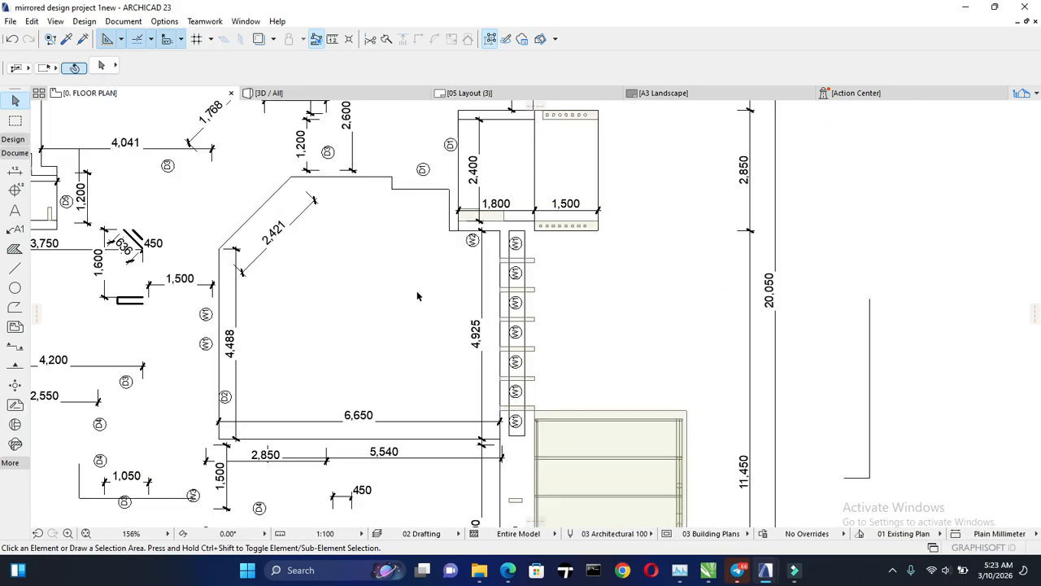
middle_click_drag(530, 364, 644, 395)
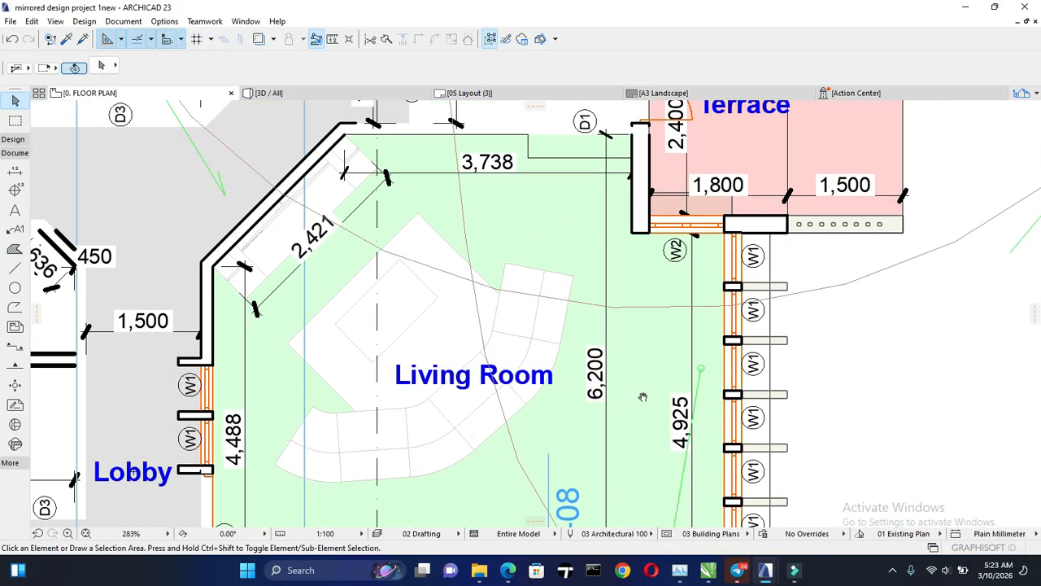
scroll(451, 289, "down", 2)
middle_click_drag(445, 319, 428, 263)
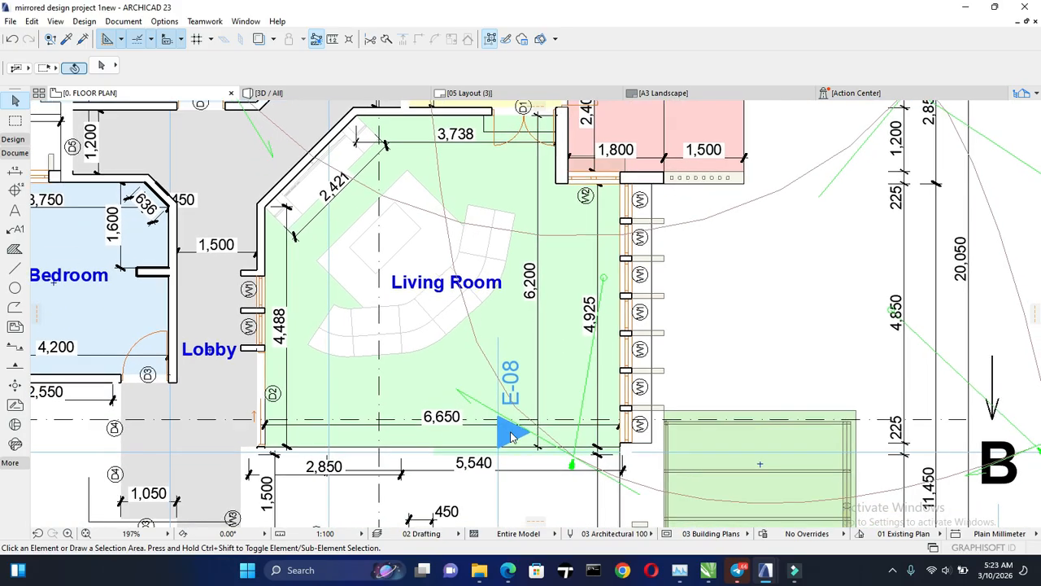
left_click(580, 468)
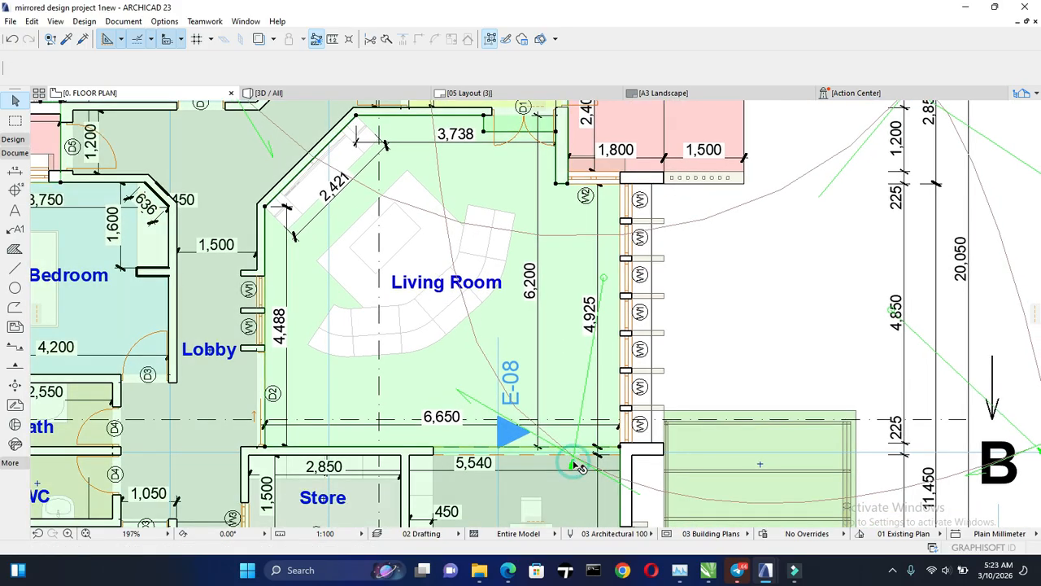
key("Escape")
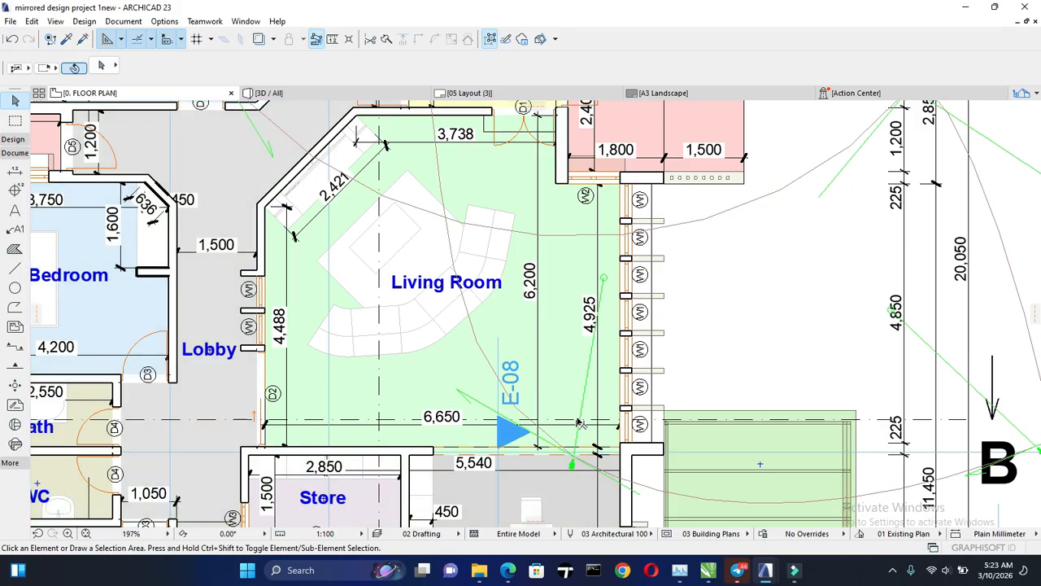
left_click(585, 407)
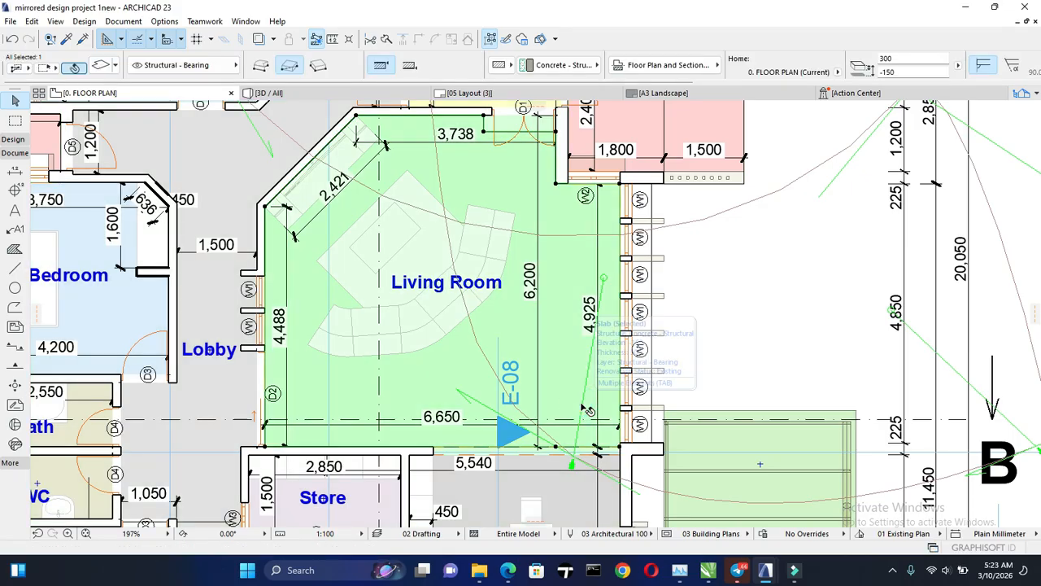
scroll(601, 368, "down", 8)
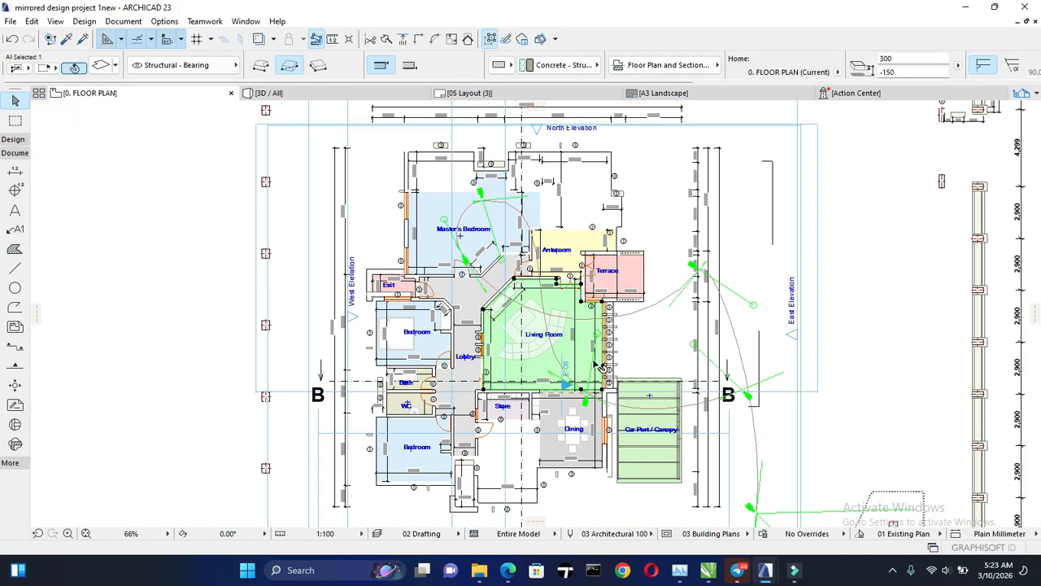
scroll(598, 368, "up", 10)
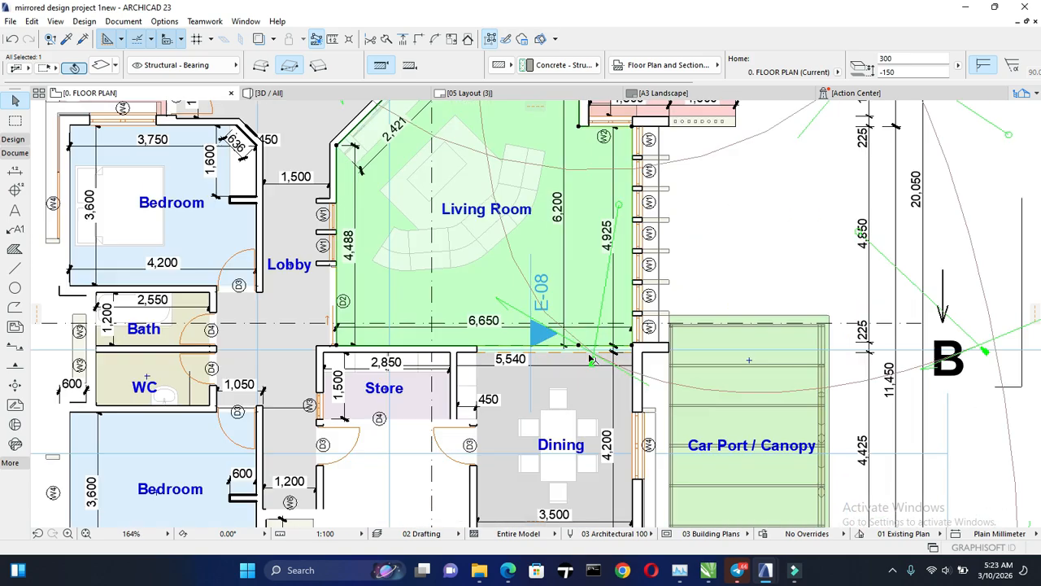
left_click(598, 359)
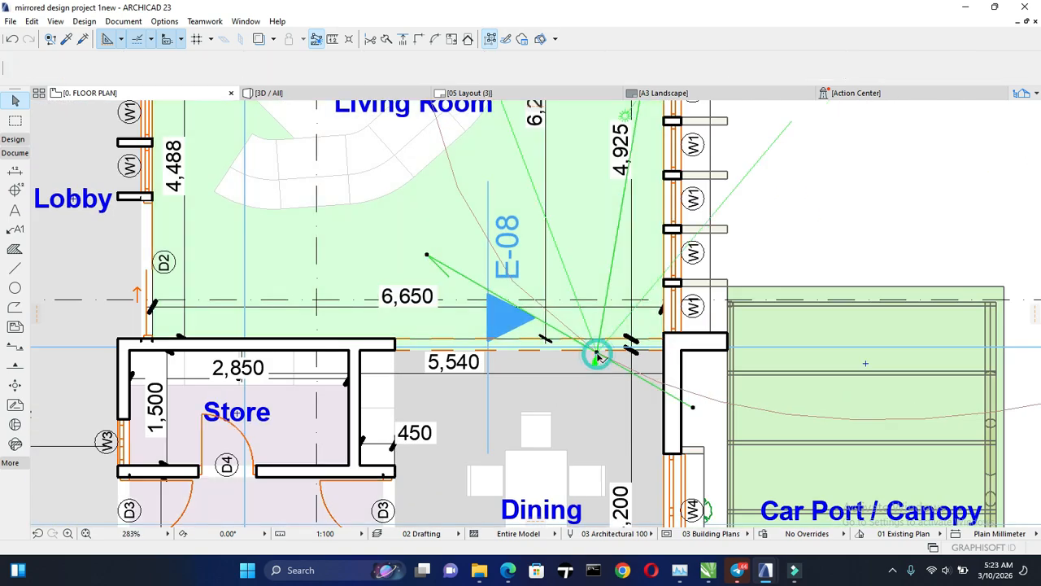
- Move the selected camera's target point to the seating area just above the Living Room label
scroll(589, 360, "down", 3)
scroll(589, 361, "down", 2)
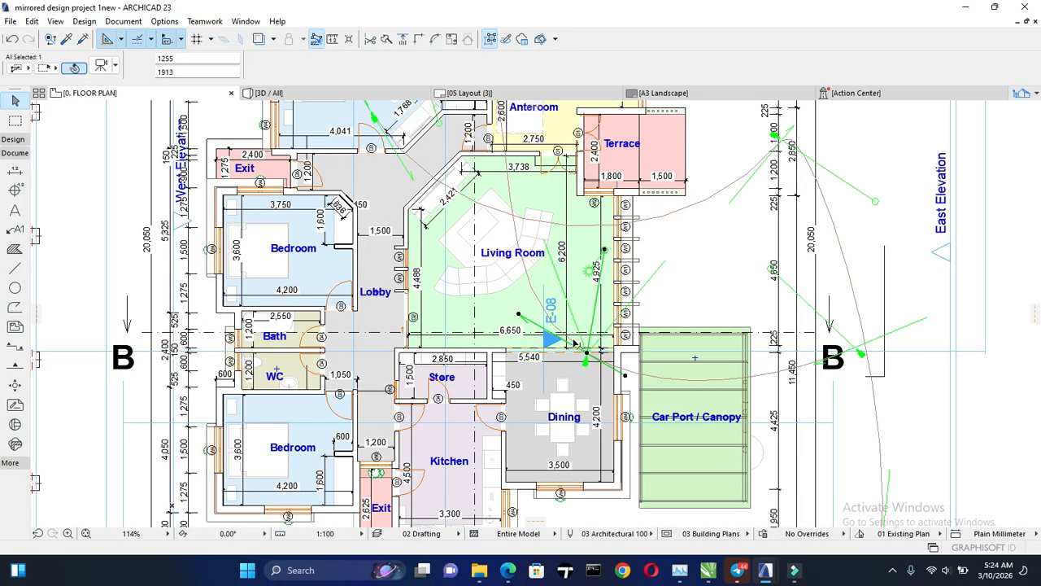
left_click(606, 254)
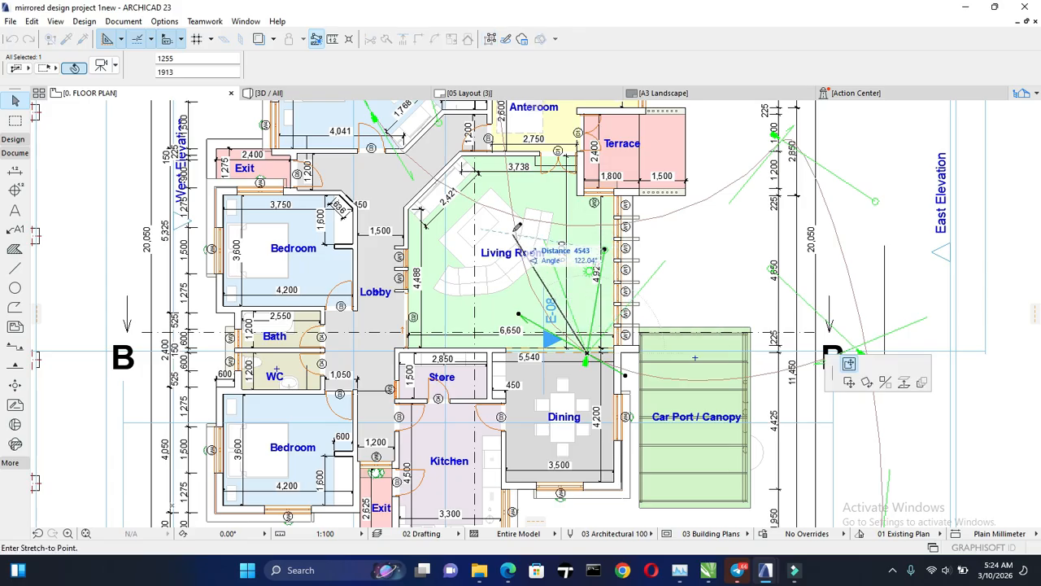
left_click(512, 235)
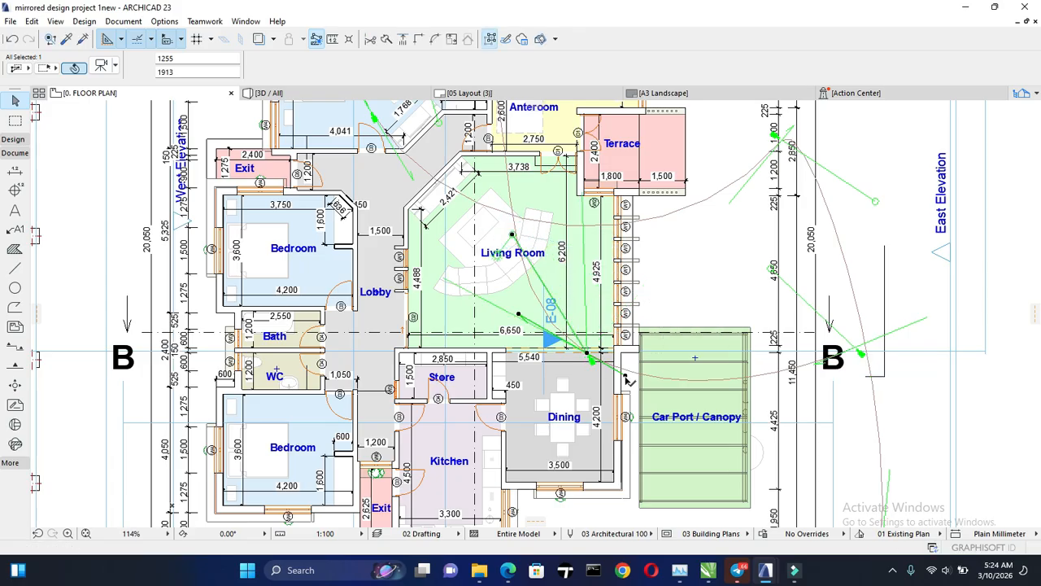
- Stretch the camera's path handle up to the window wall and move the camera position slightly further into the Living Room
left_click(628, 330)
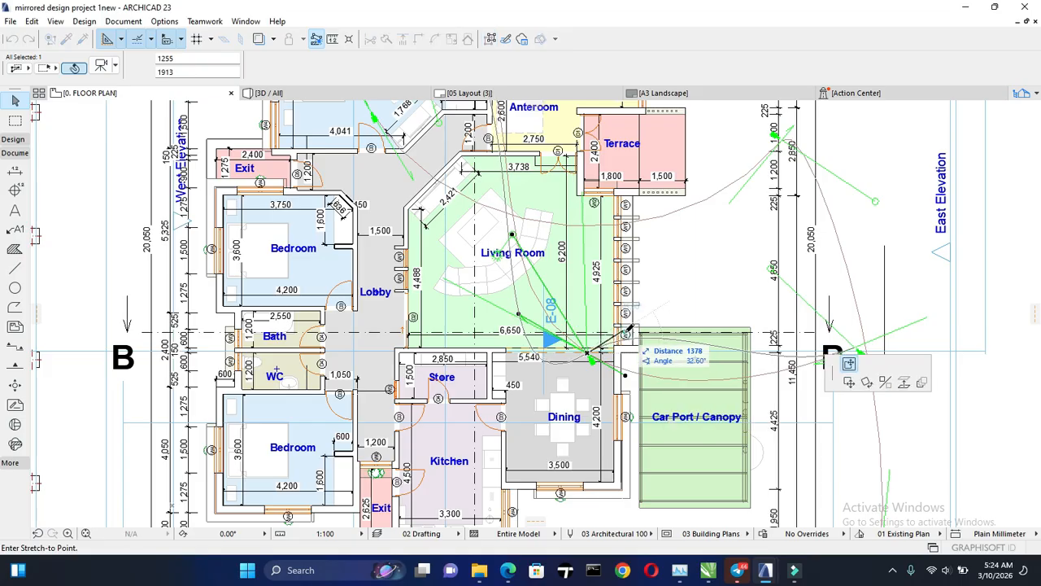
left_click(592, 357)
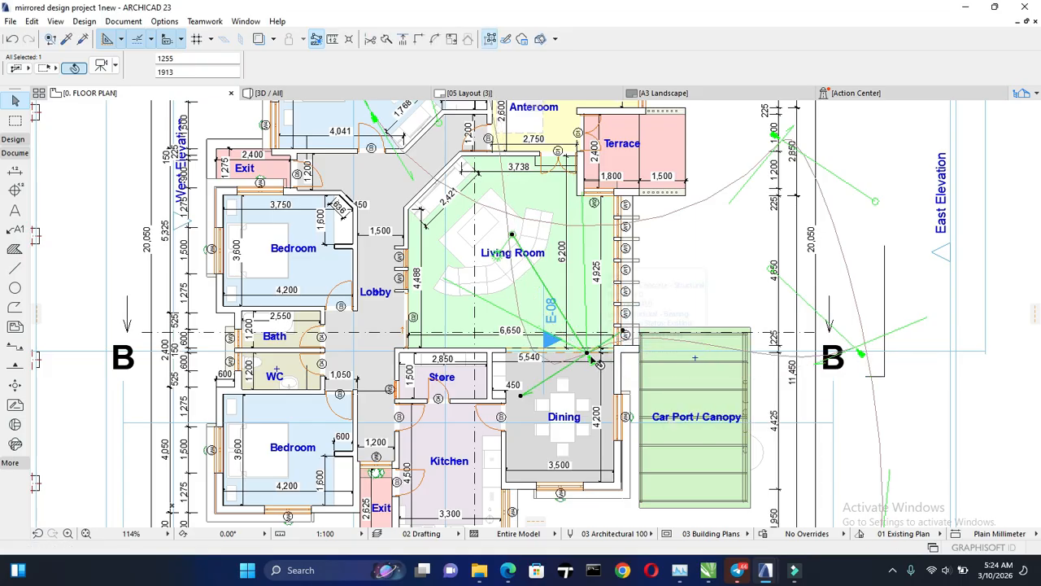
left_click(589, 356)
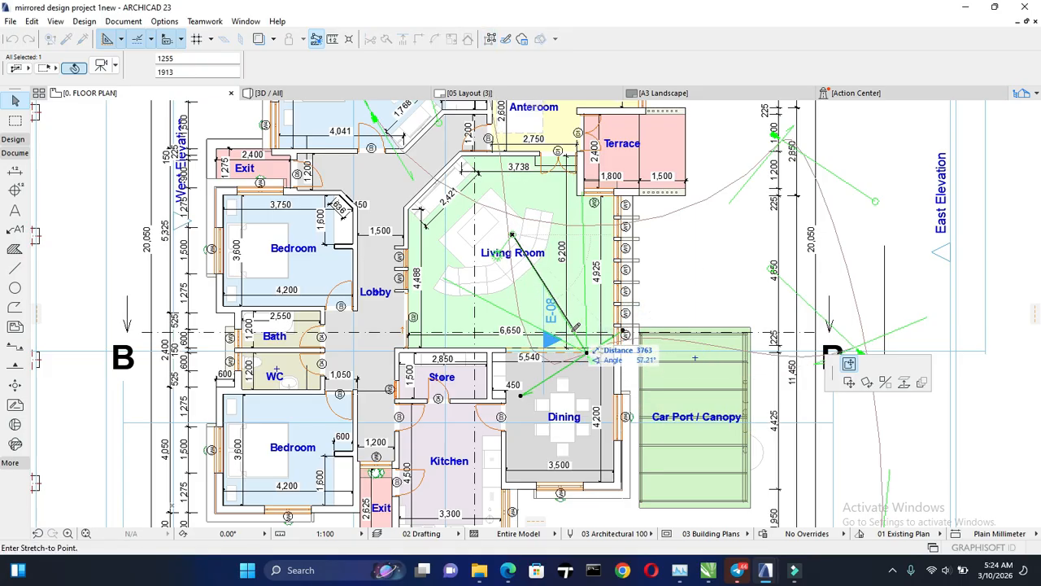
left_click(573, 328)
scroll(572, 332, "up", 3)
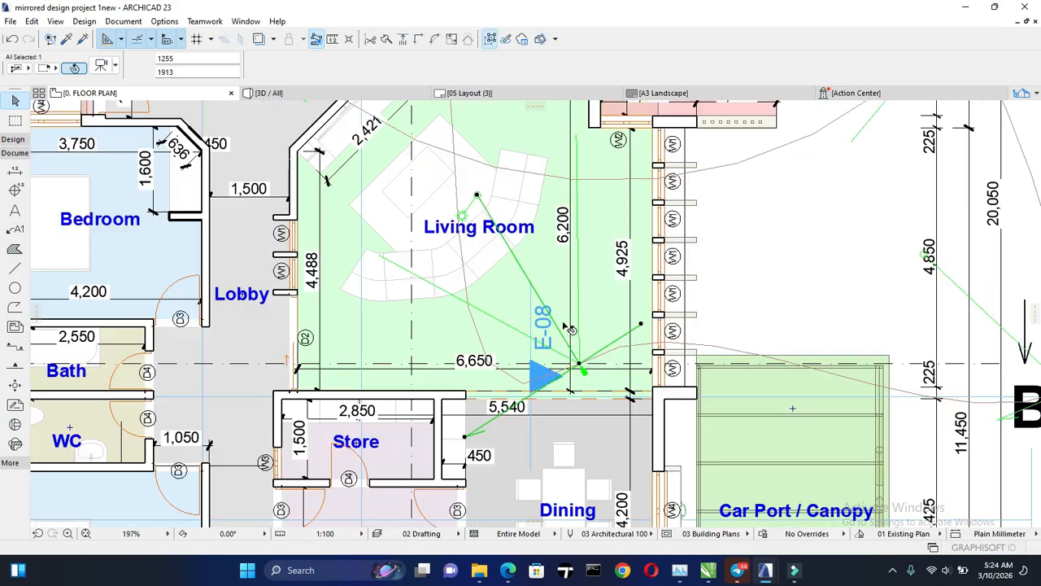
- Move the selected camera slightly toward Dining and its target point onto the Living Room's angled wall beside the 2,421 dimension
left_click(581, 365)
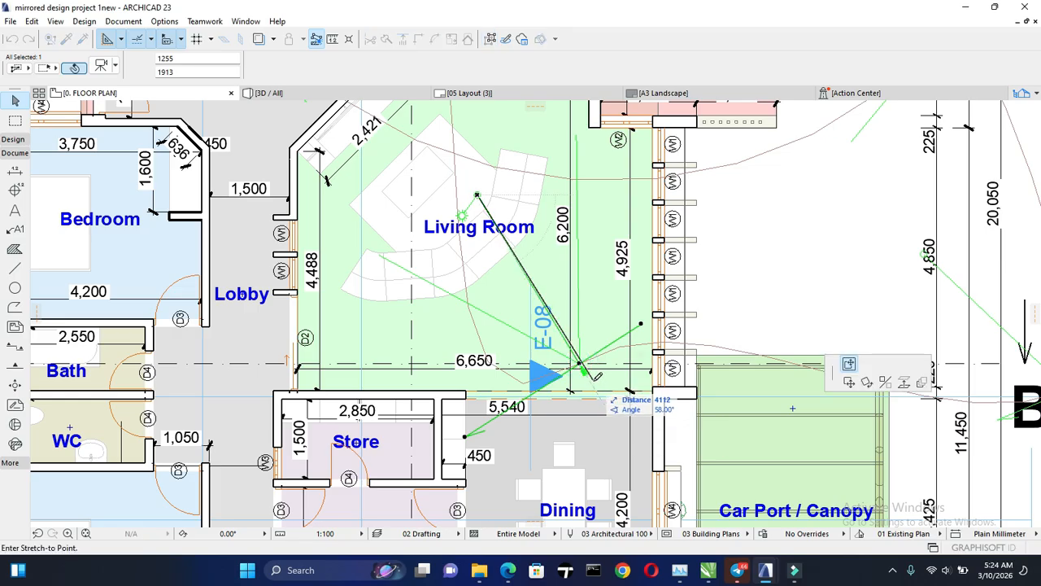
left_click(594, 377)
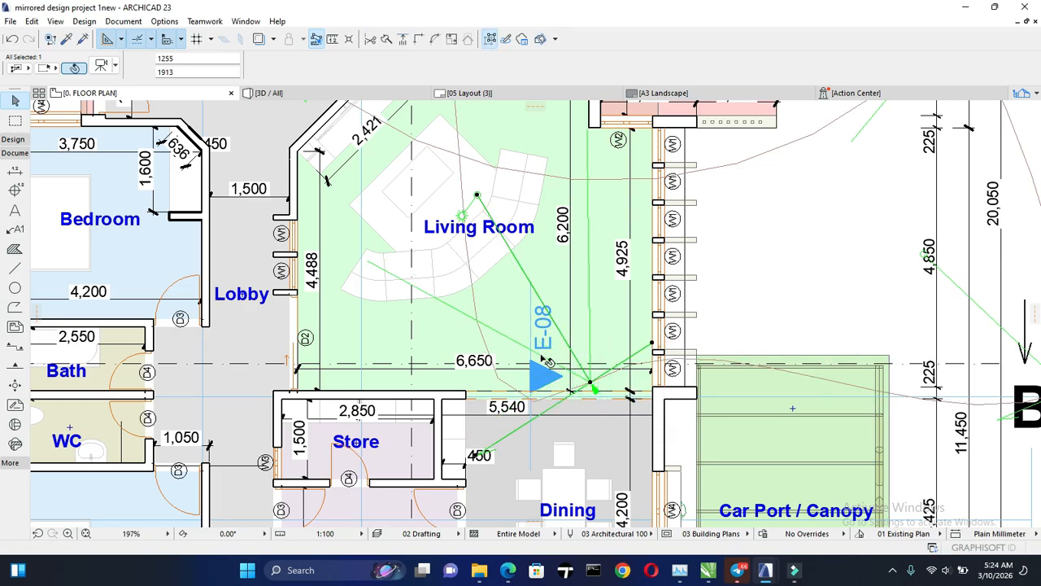
scroll(540, 353, "down", 2)
left_click(496, 244)
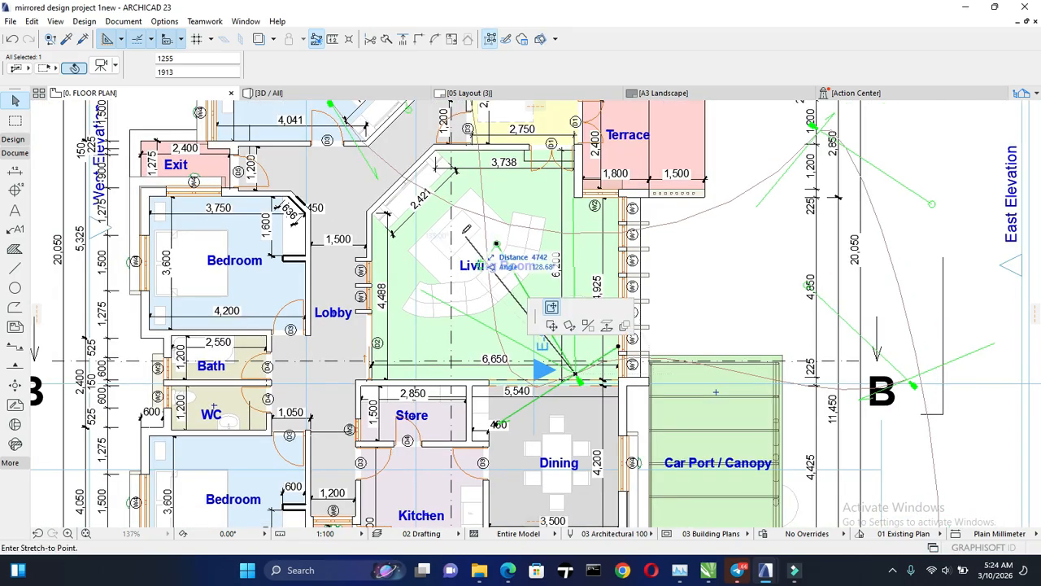
left_click(424, 192)
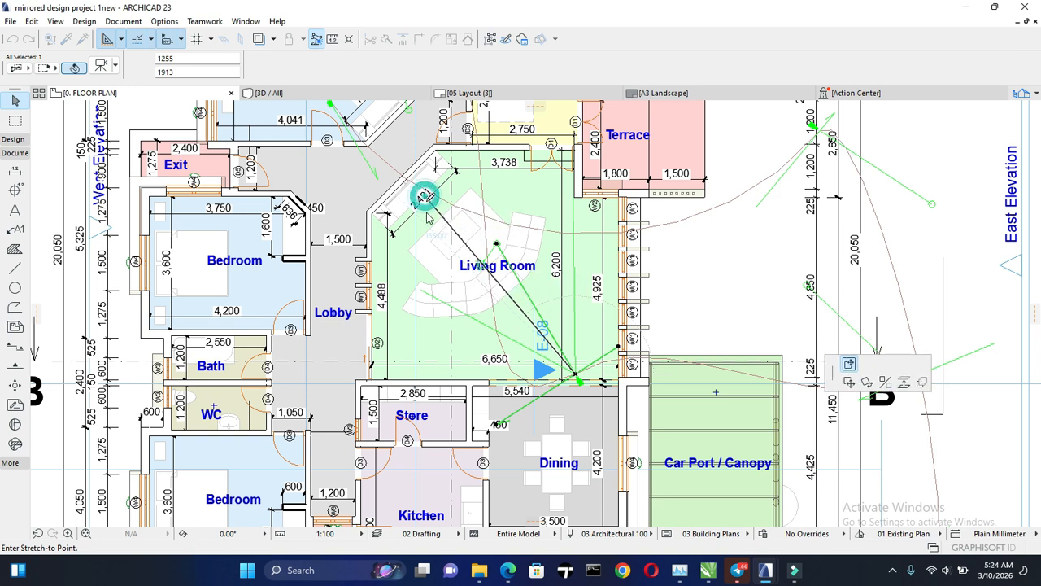
- Stretch the camera's path handle slightly further into the Living Room's window wall
left_click(619, 348)
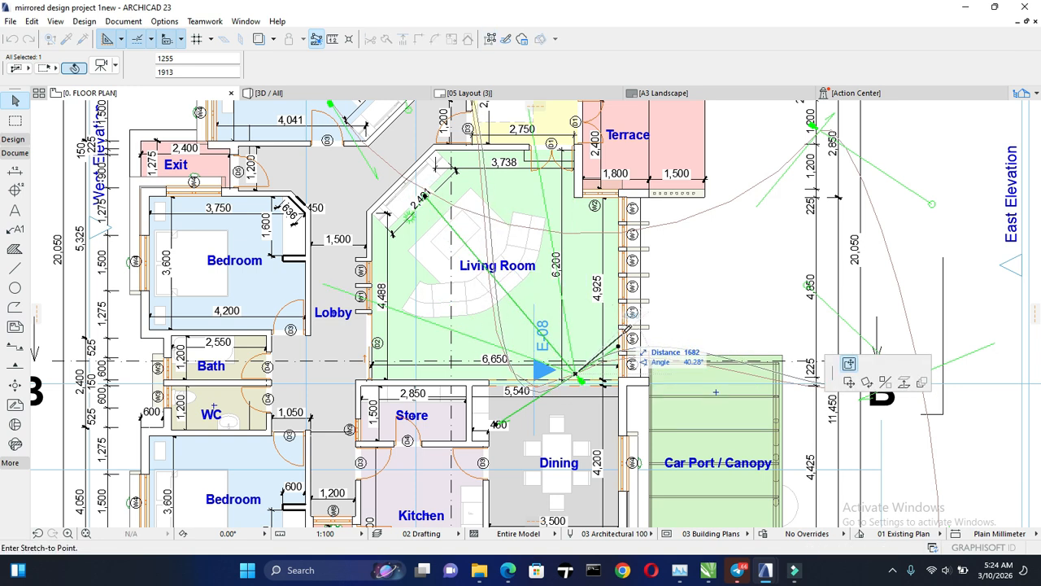
left_click(625, 335)
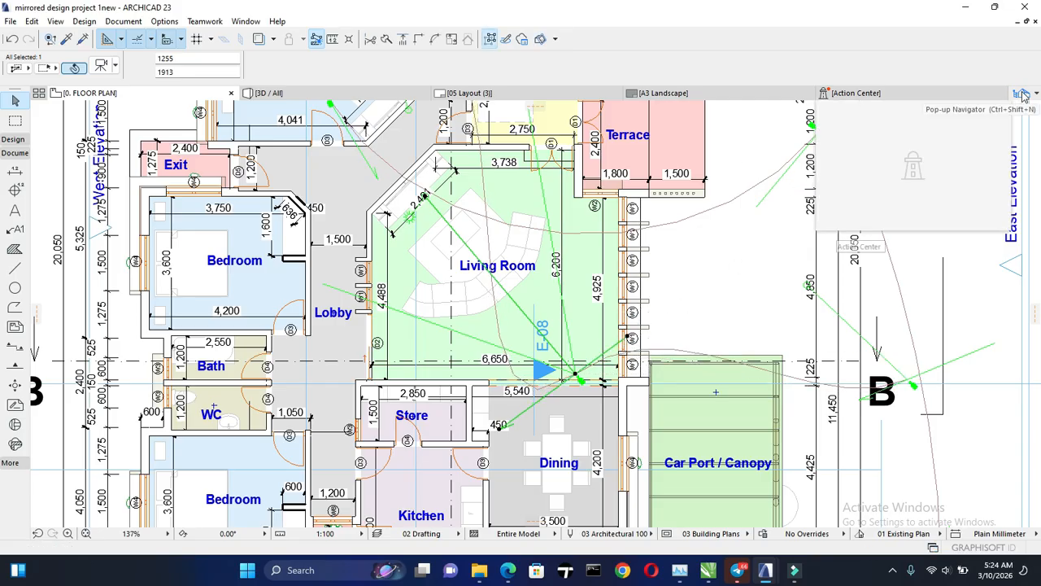
- Open the 05 Layout (3) sheet and update its living room interior perspective drawing
left_click(1022, 94)
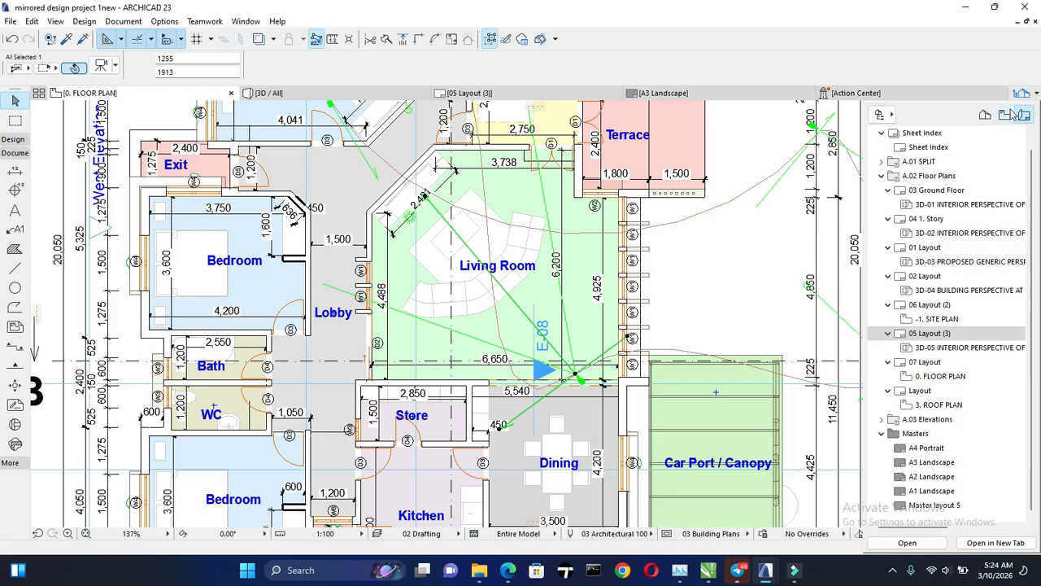
left_click(548, 91)
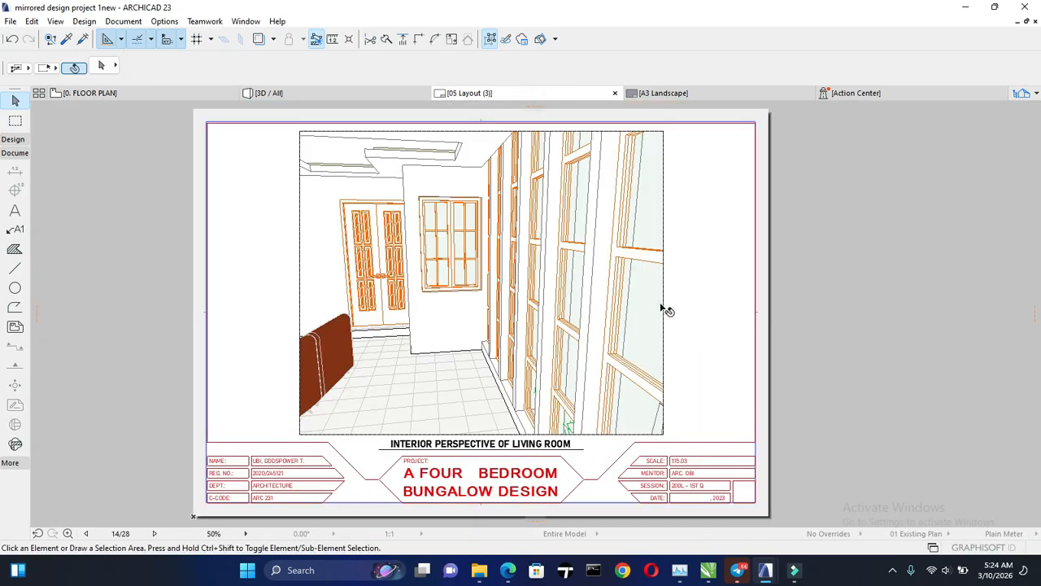
left_click(661, 310)
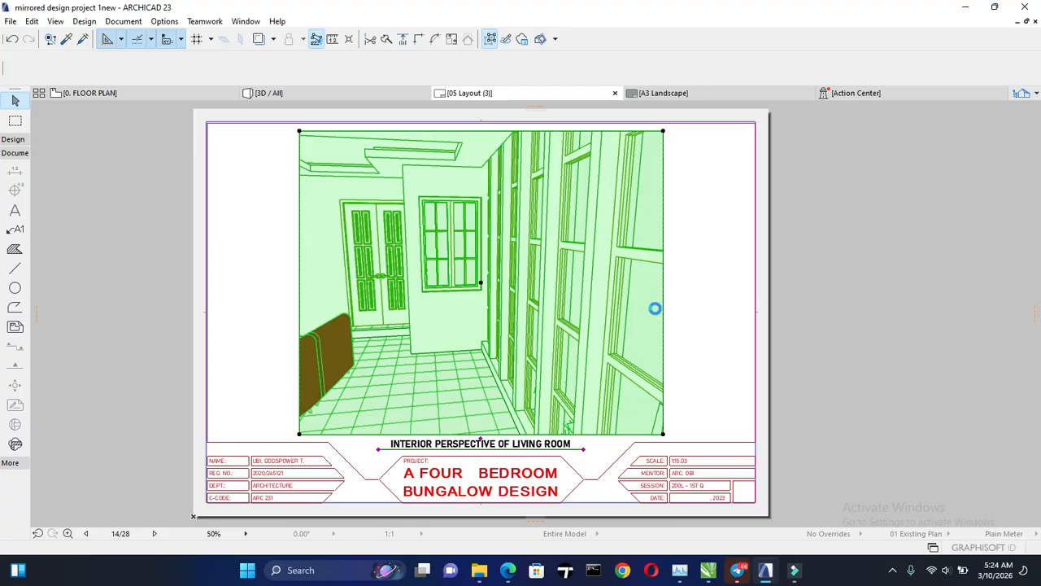
right_click(660, 308)
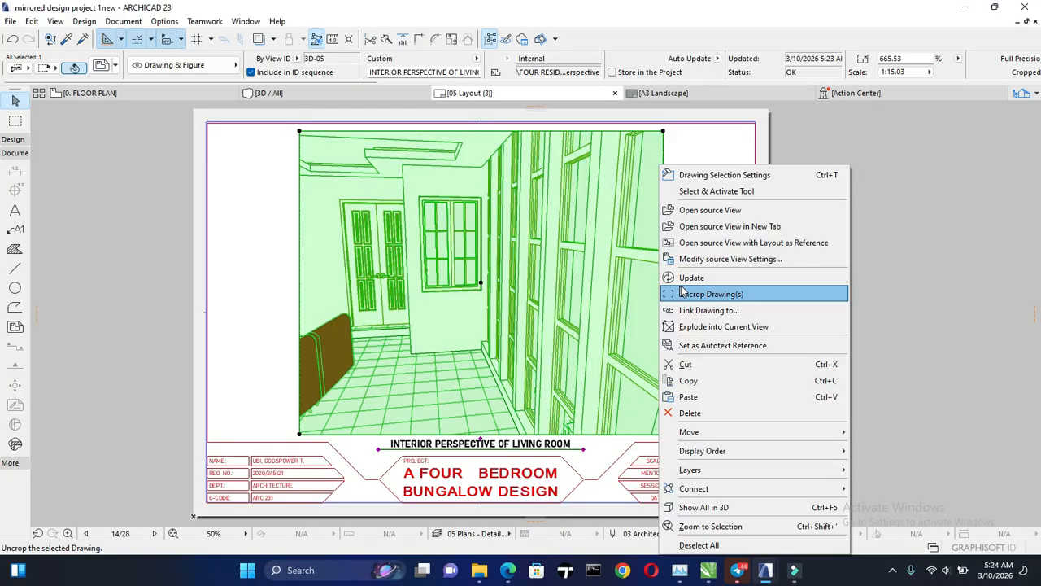
left_click(688, 278)
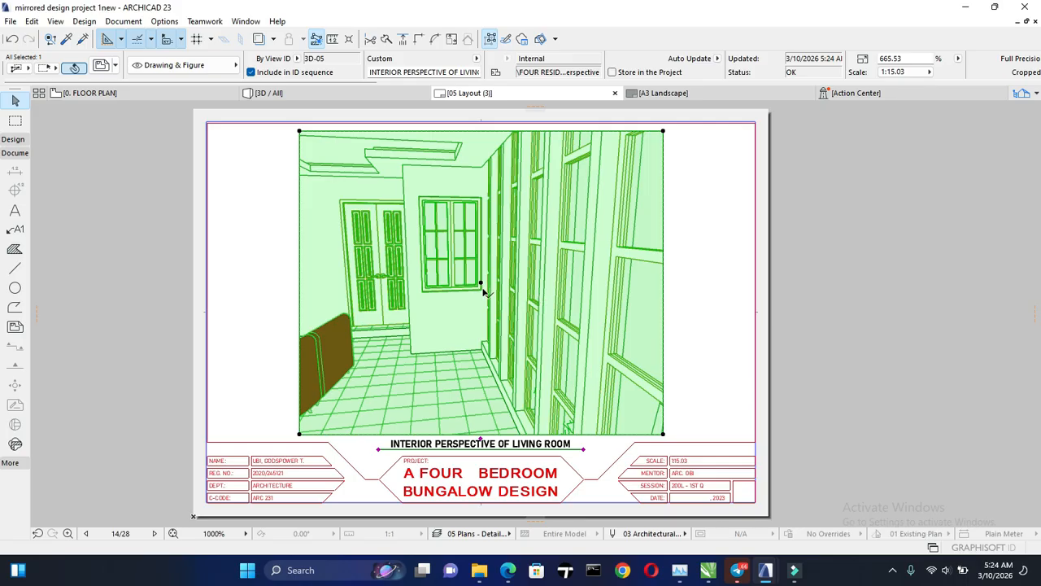
- Return to the 0. FLOOR PLAN view and nudge the selected camera's position slightly further into the Living Room
mouse_move(190, 97)
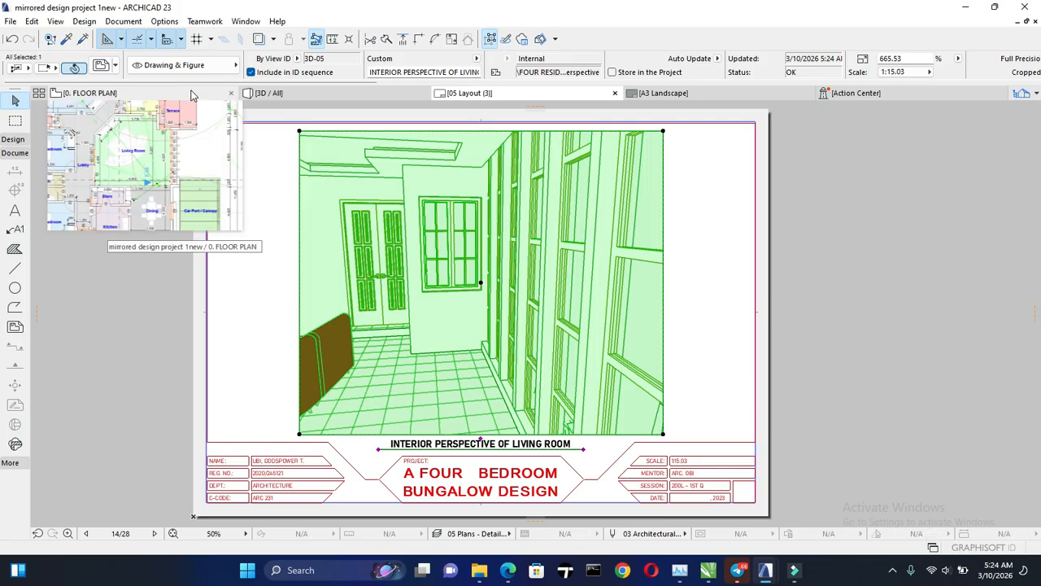
left_click(192, 96)
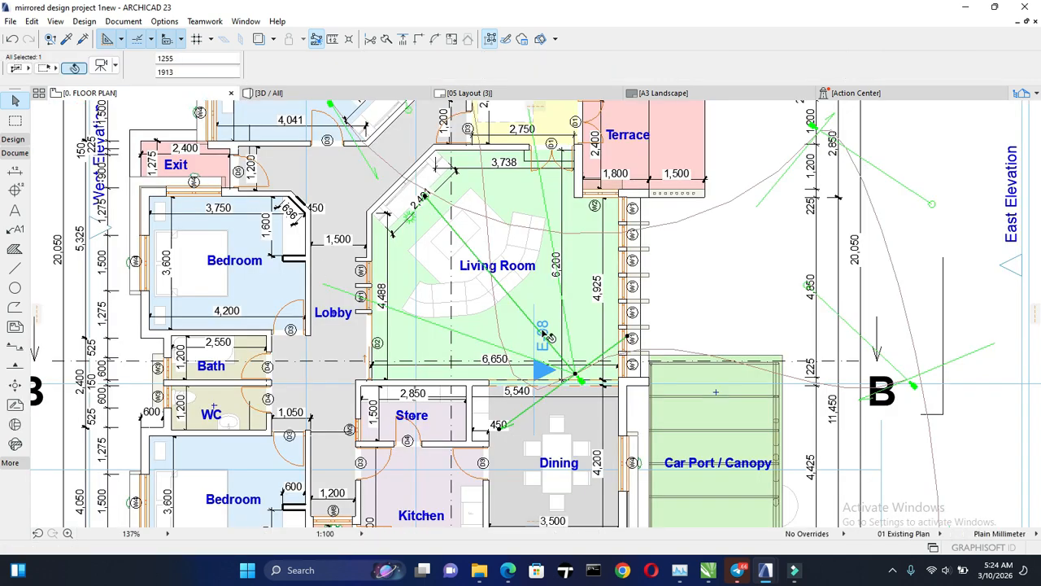
scroll(546, 334, "down", 2)
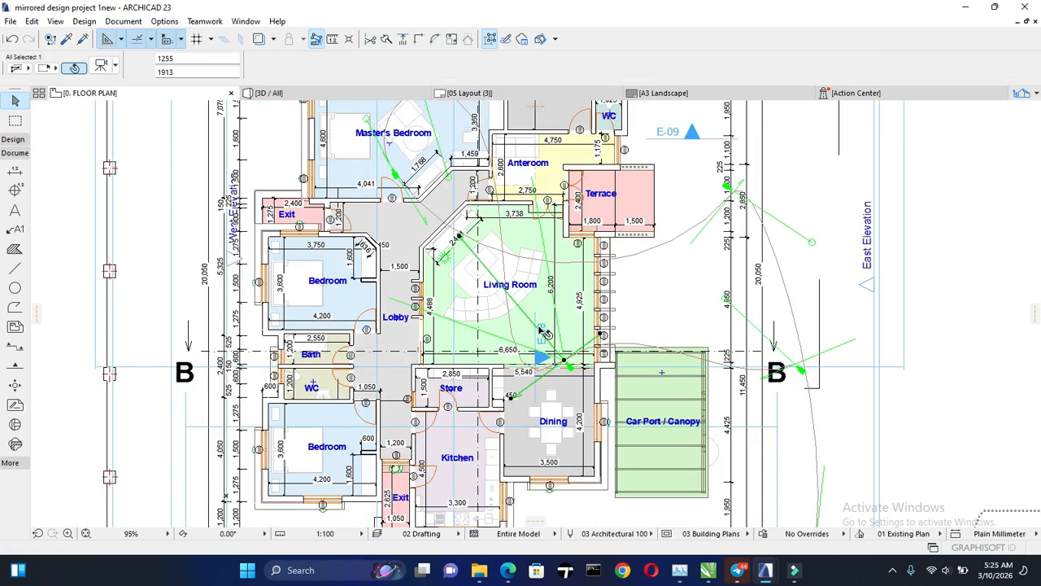
scroll(543, 332, "up", 5)
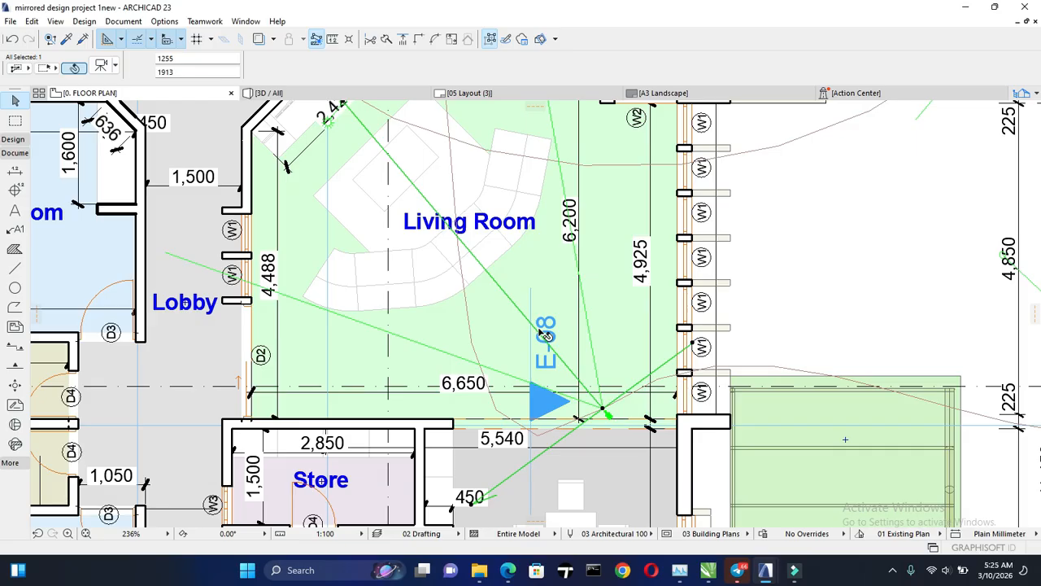
right_click(610, 412)
right_click(602, 409)
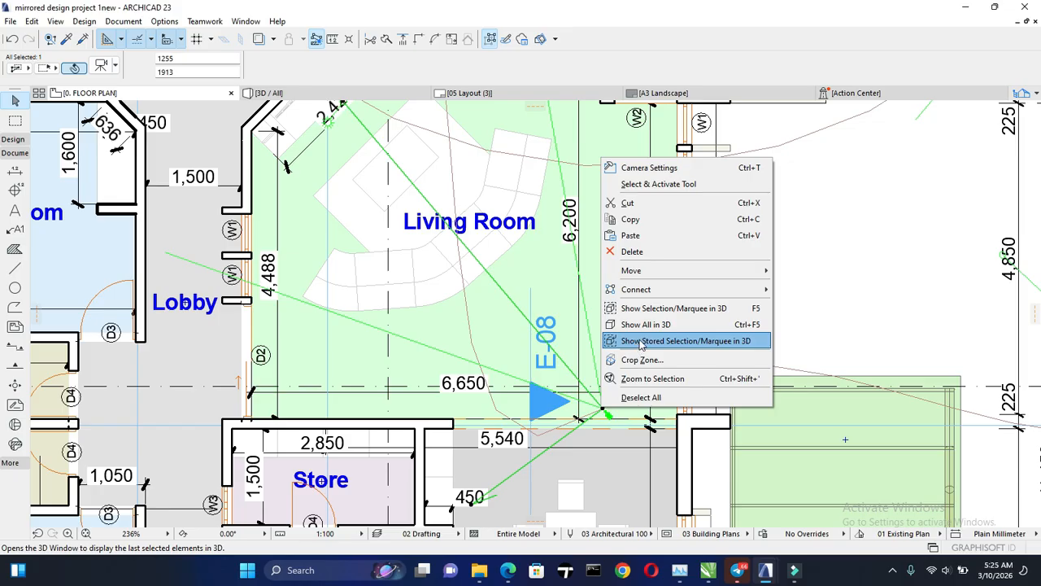
left_click(605, 416)
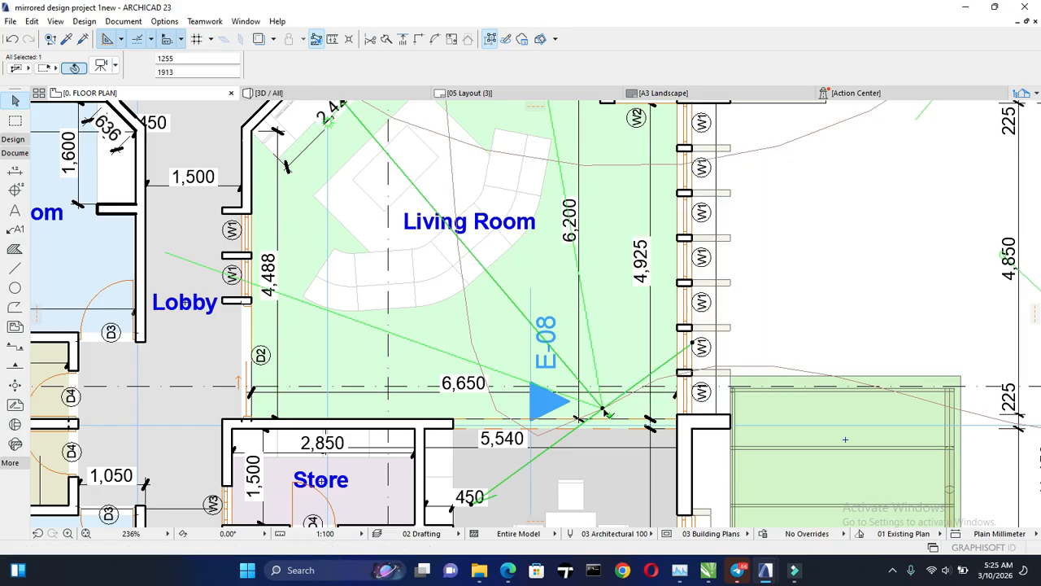
left_click(602, 408)
left_click(604, 400)
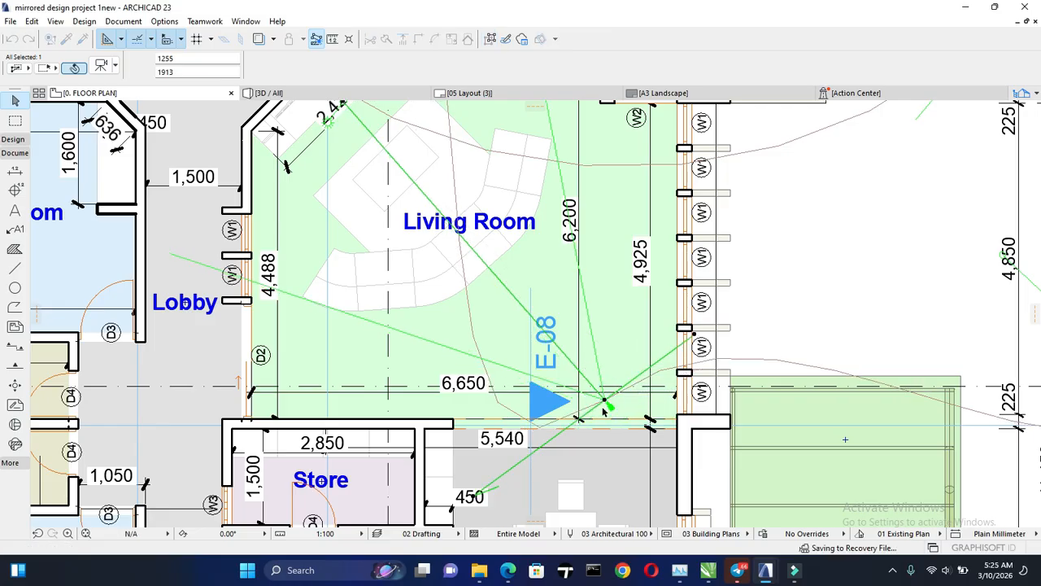
scroll(524, 397, "down", 2)
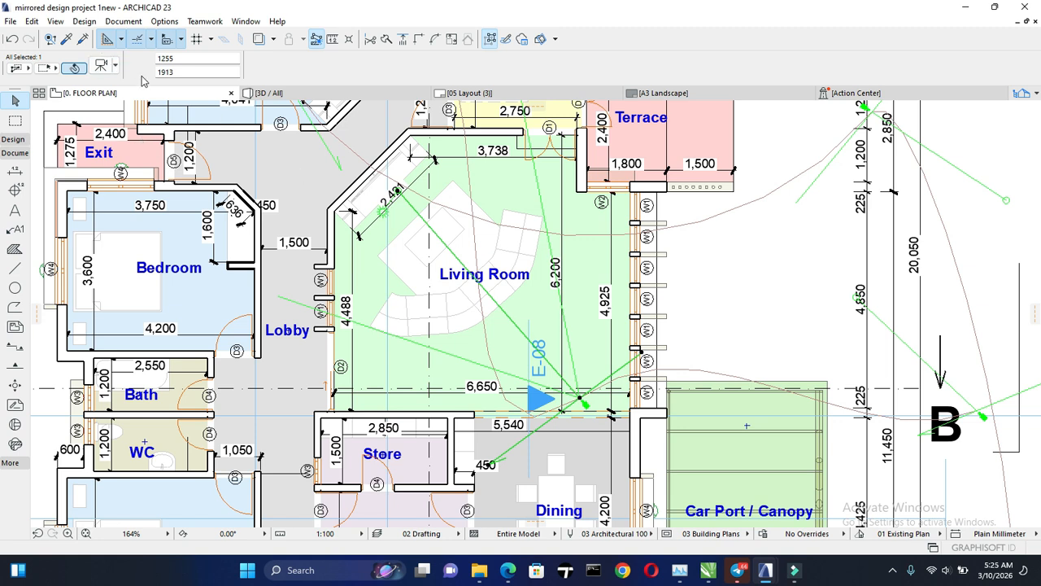
- Check the selected camera's settings and open Camera 2 from 00 My Scenes in 3D, backed away to include the sofa
left_click(101, 64)
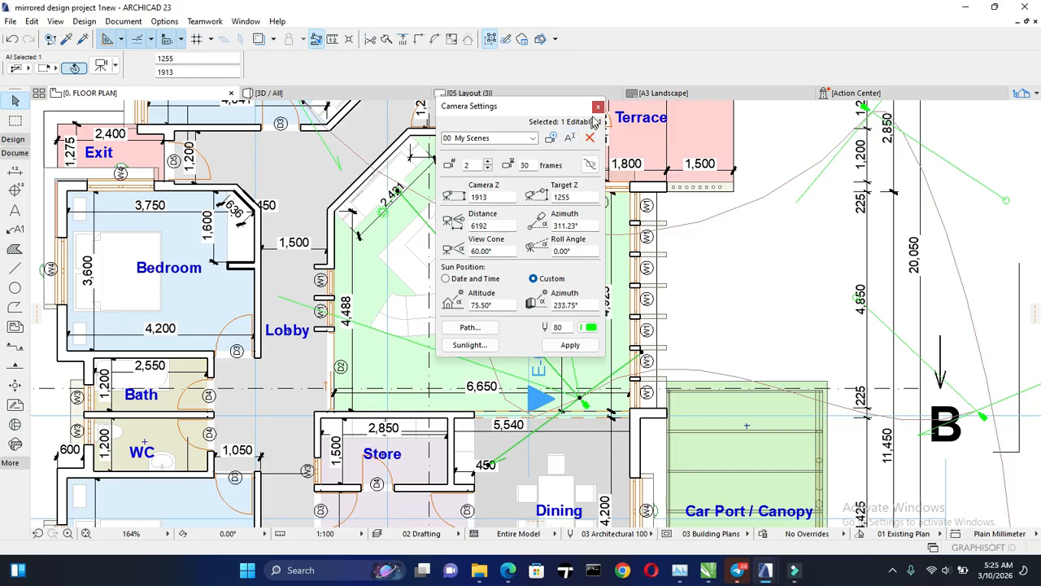
left_click(598, 107)
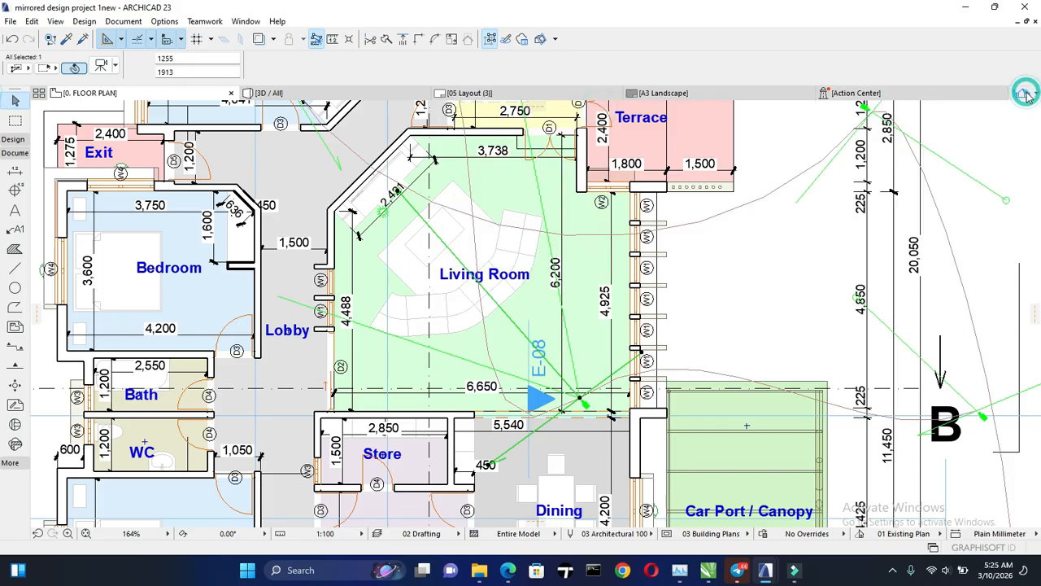
left_click(1023, 93)
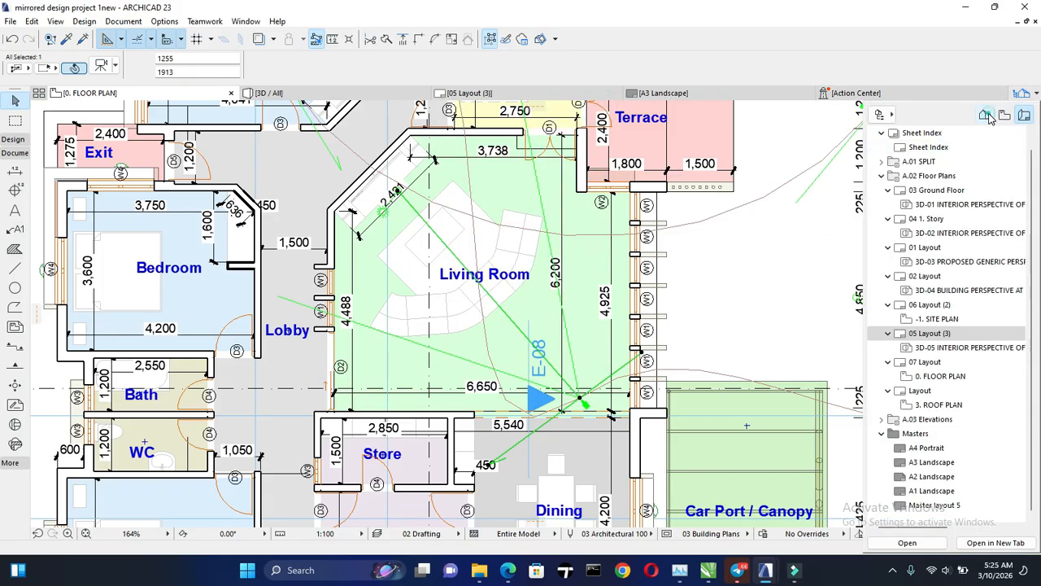
left_click(985, 115)
left_click(882, 334)
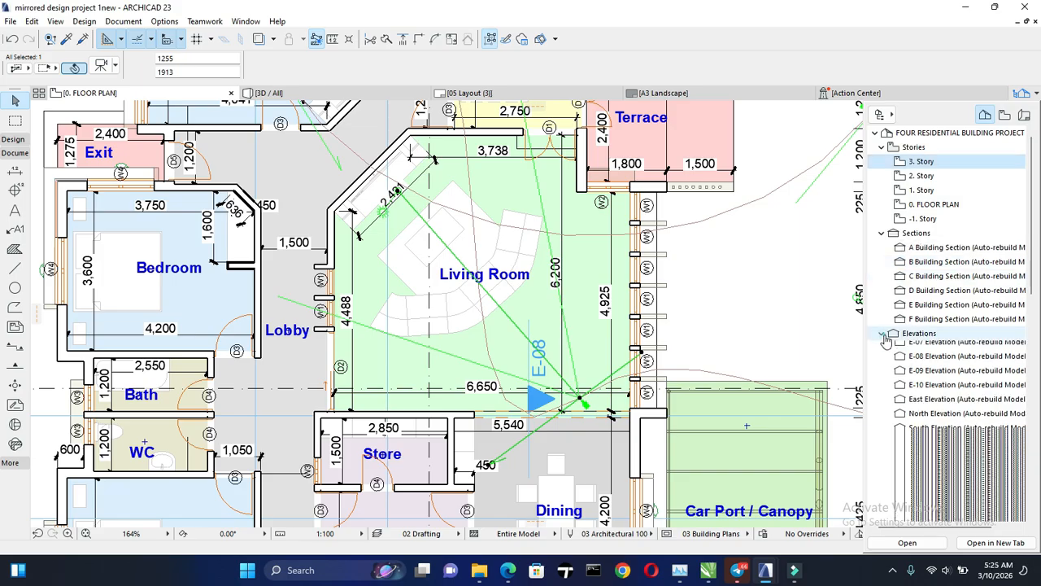
scroll(893, 342, "down", 4)
scroll(895, 347, "down", 2)
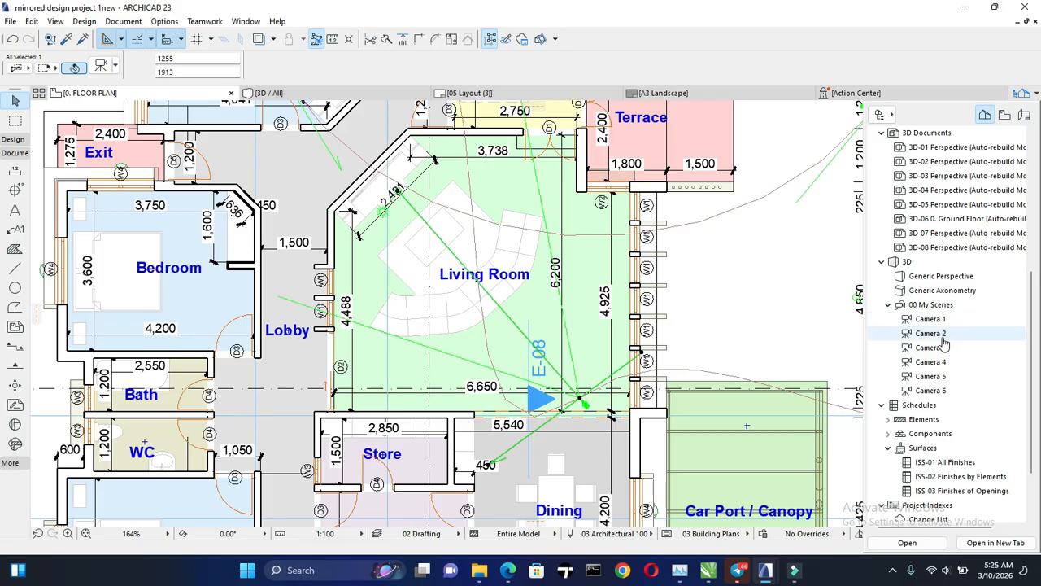
double_click(930, 334)
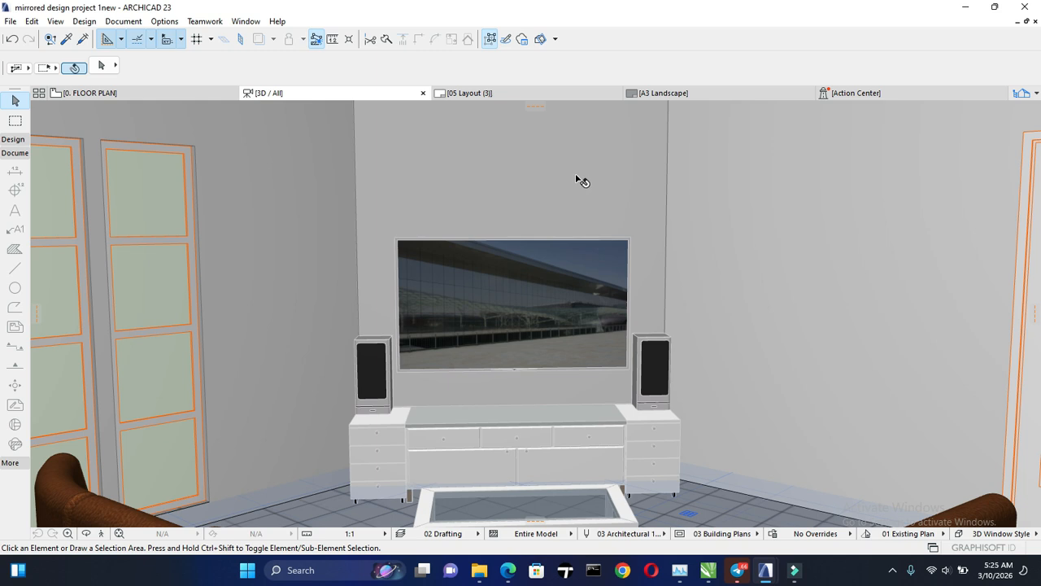
scroll(575, 174, "down", 3)
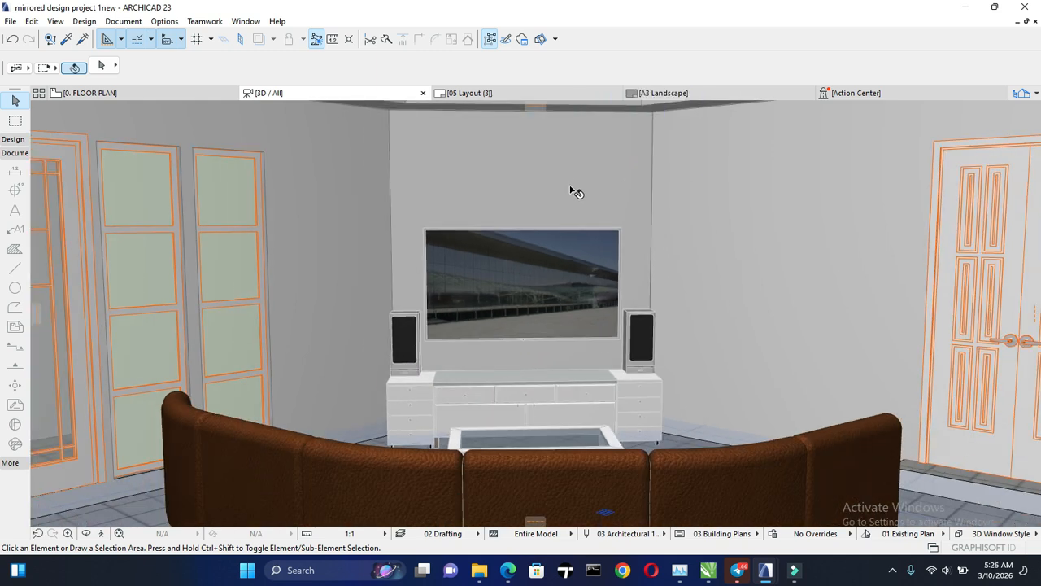
scroll(575, 192, "down", 2)
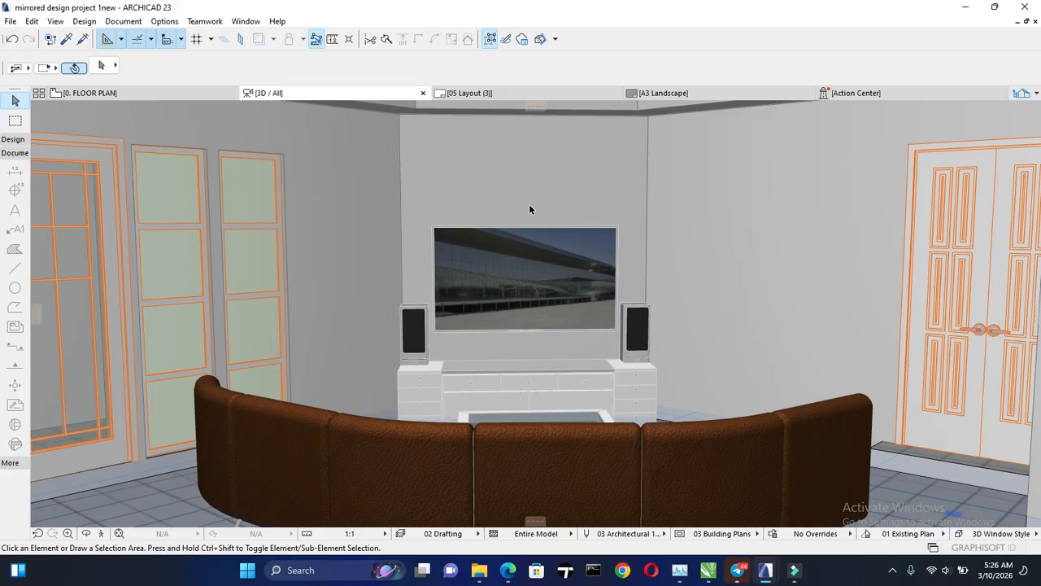
- Set the selected camera's Z height to 1200 on the 0. FLOOR PLAN and return to the 3D view
left_click(171, 95)
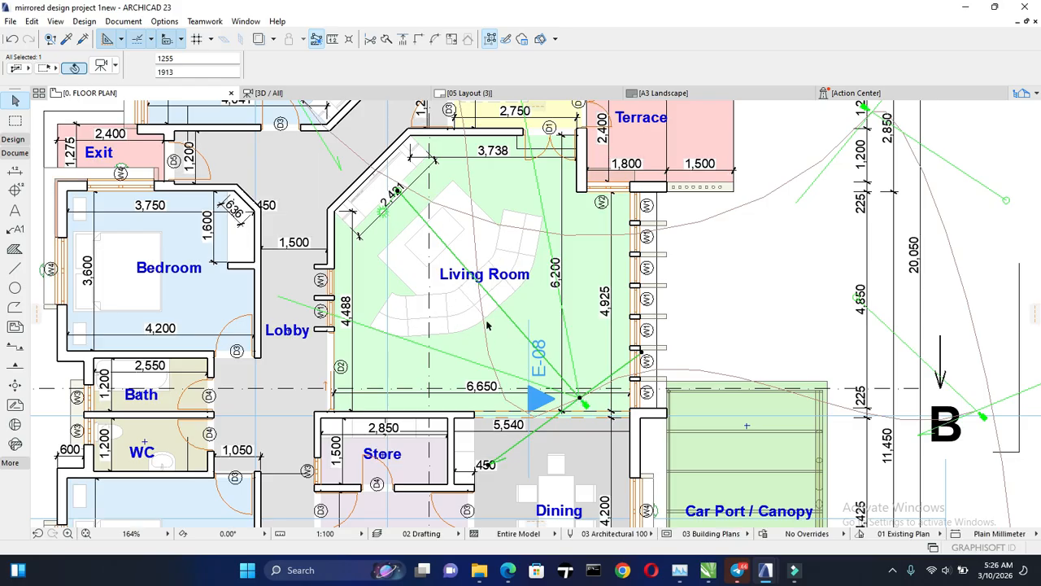
left_click(183, 72)
type("1200")
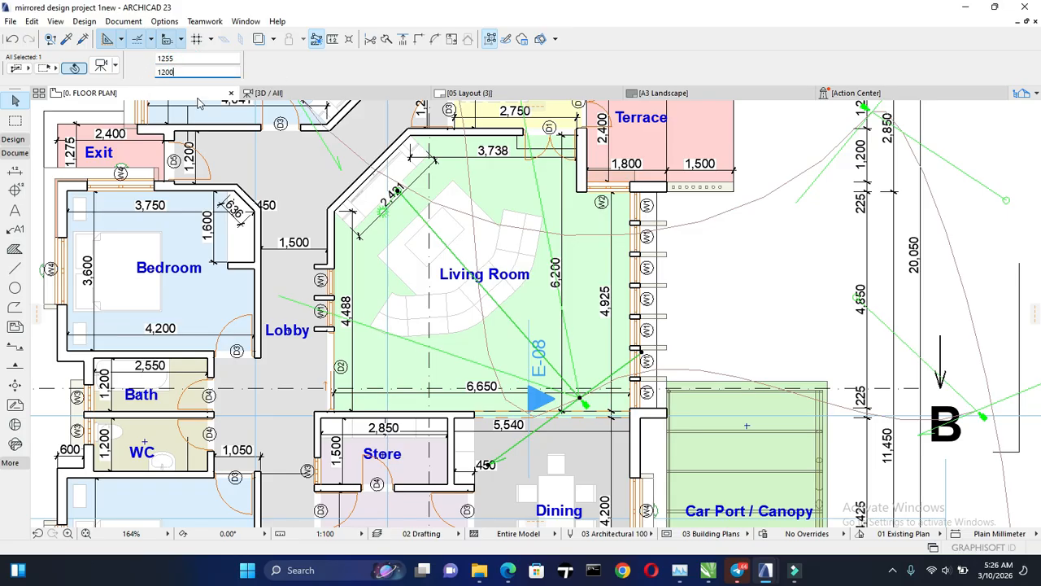
left_click(309, 95)
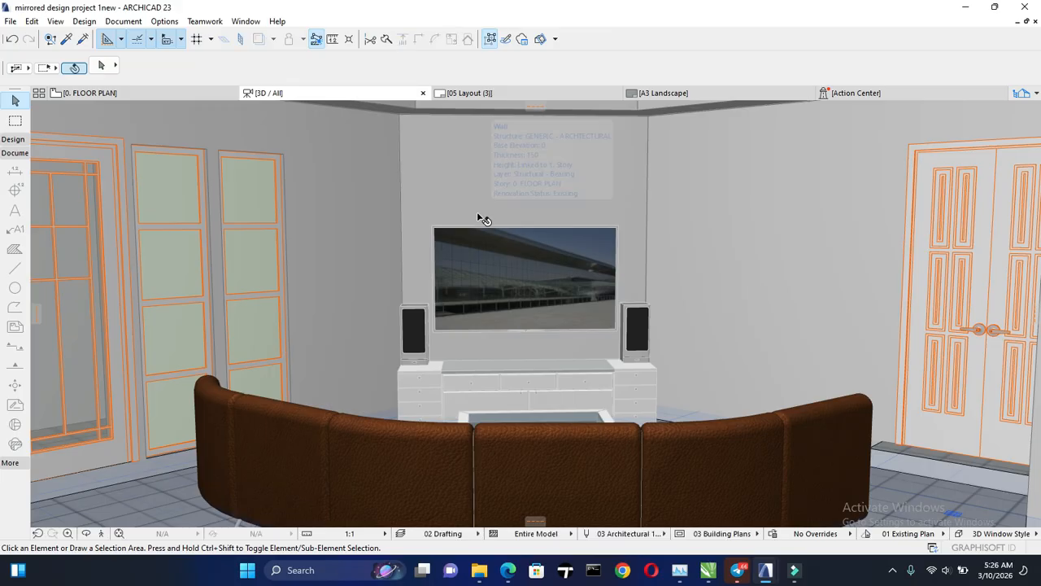
left_click(480, 216)
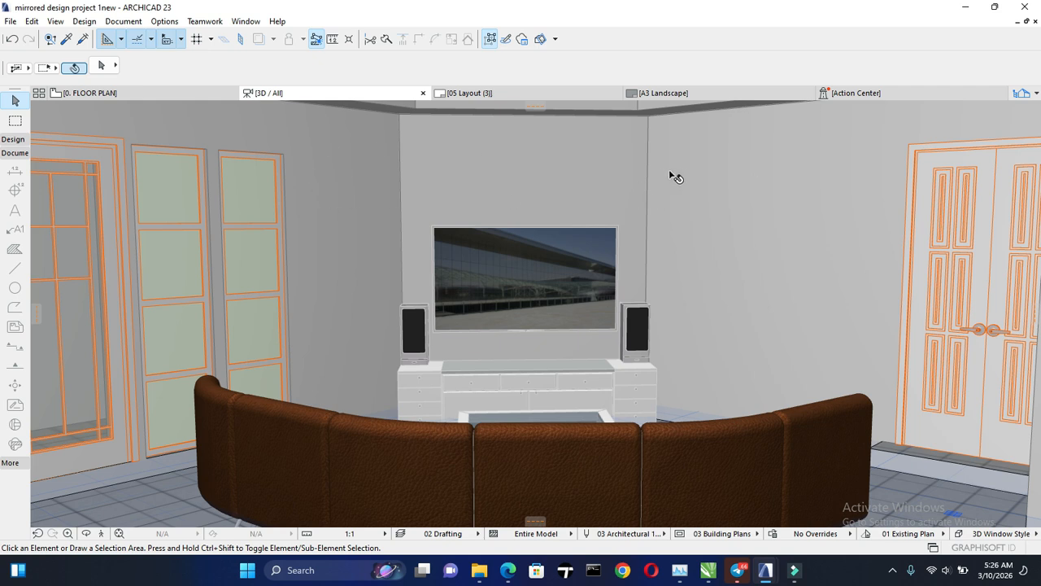
left_click(689, 174)
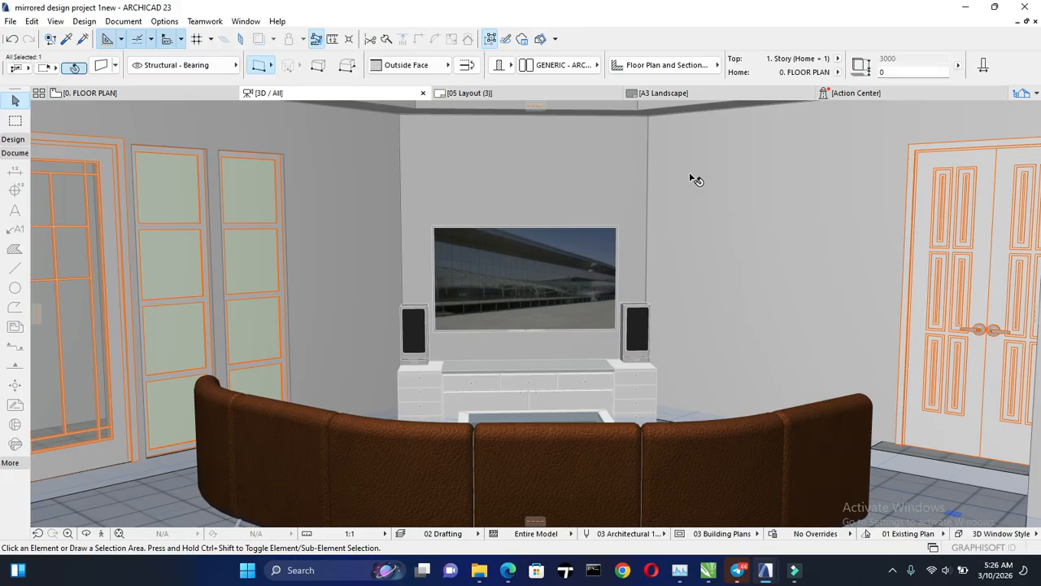
right_click(690, 175)
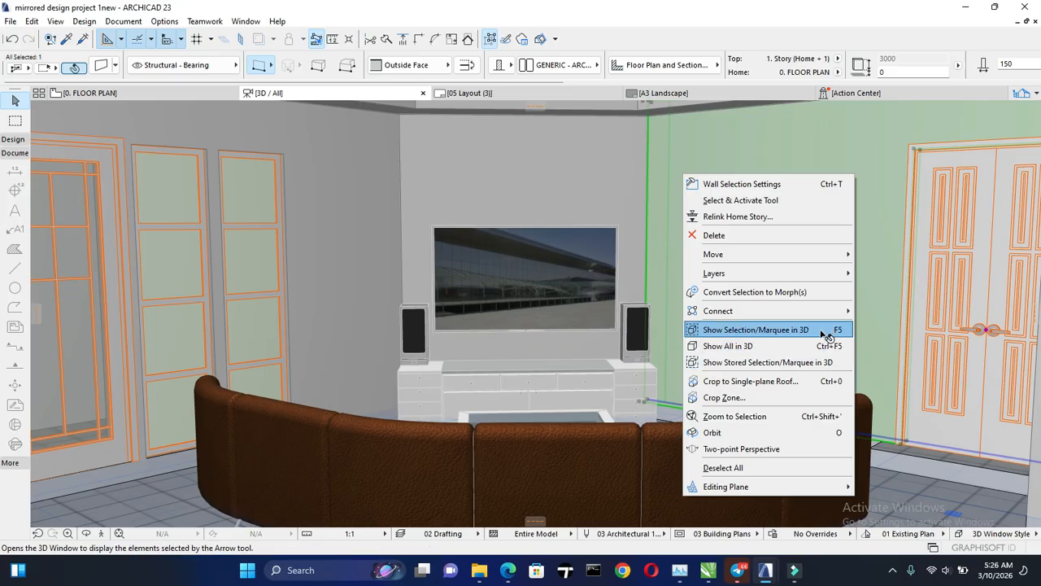
key("Escape")
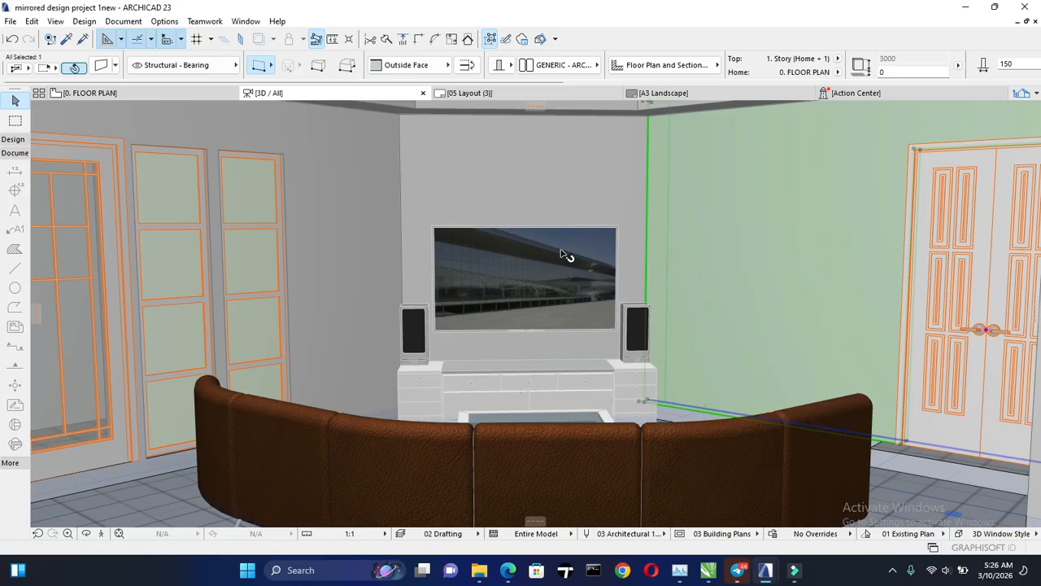
key("Escape")
mouse_move(185, 96)
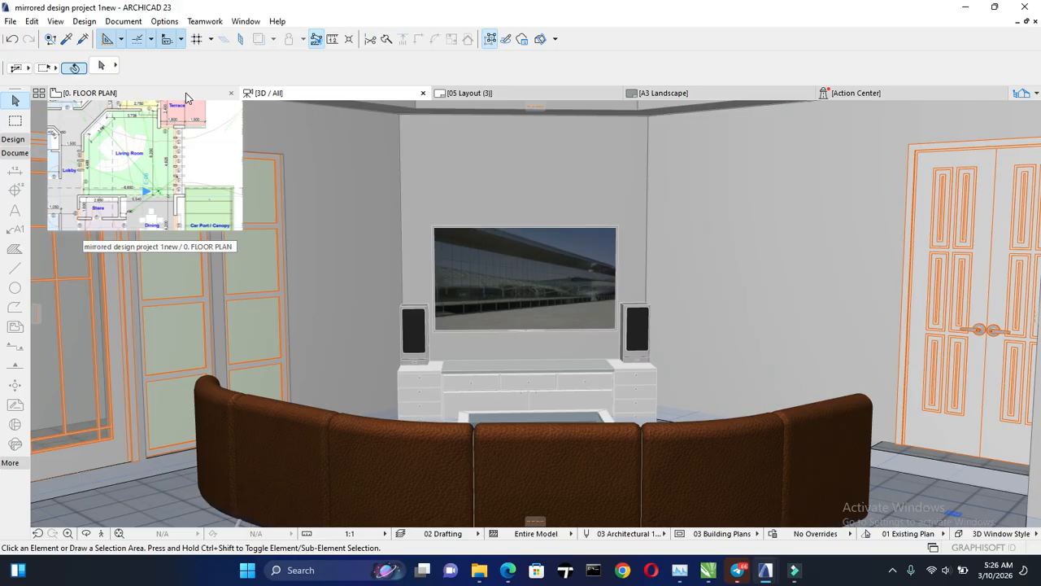
left_click(185, 96)
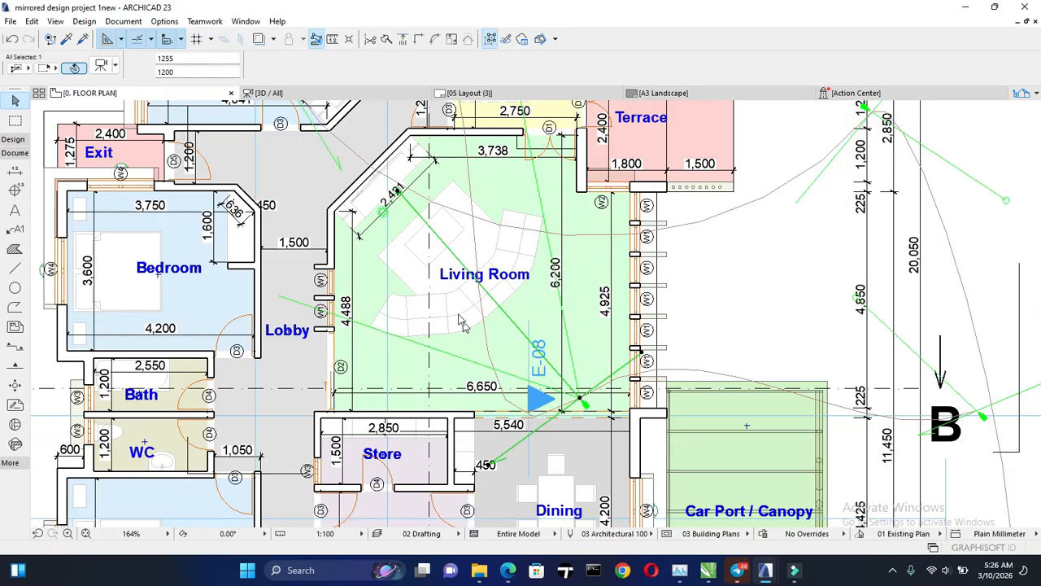
left_click(323, 96)
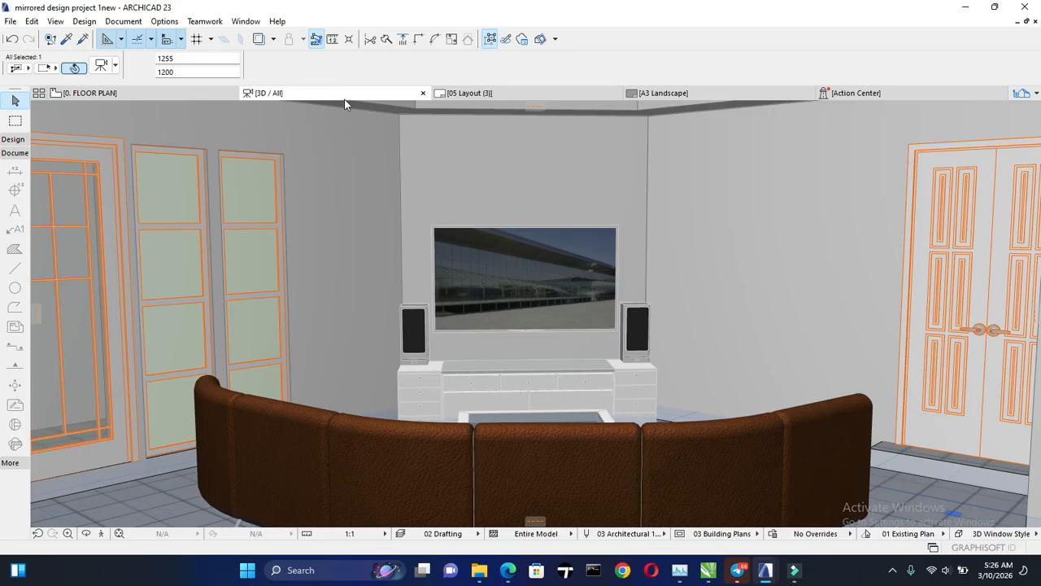
right_click(794, 206)
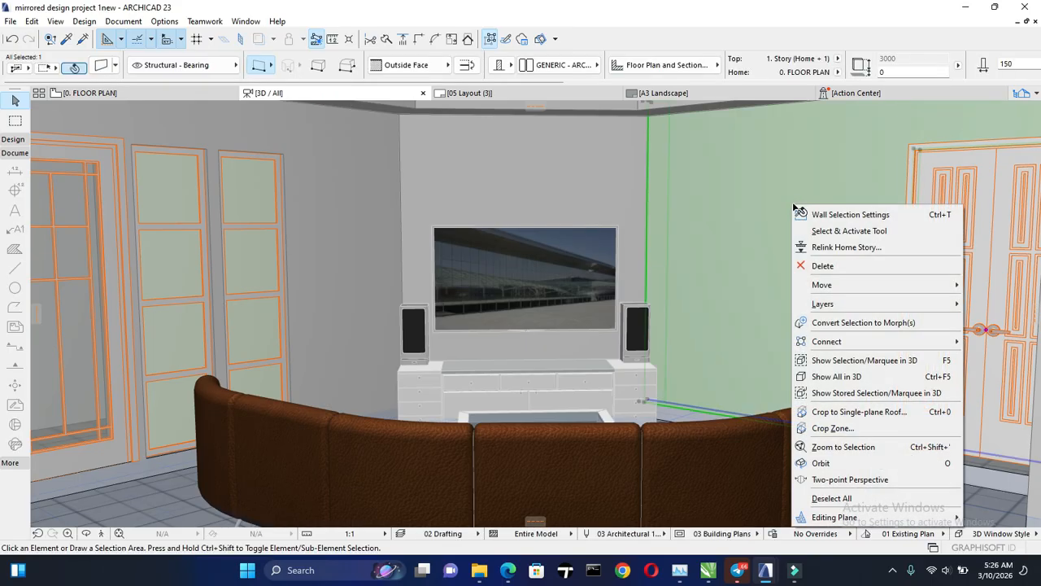
left_click(734, 405)
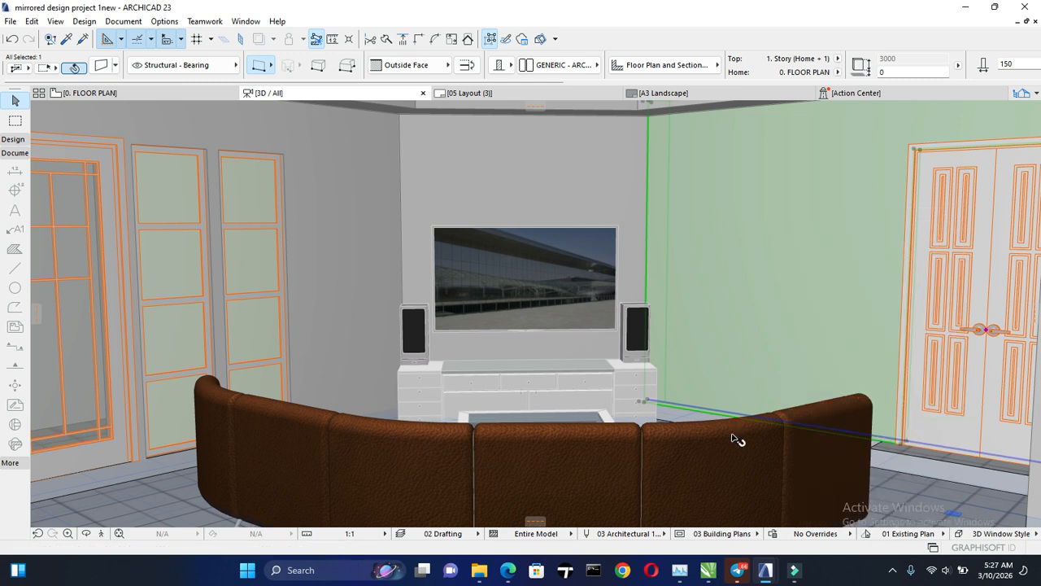
key("Escape")
left_click(737, 437)
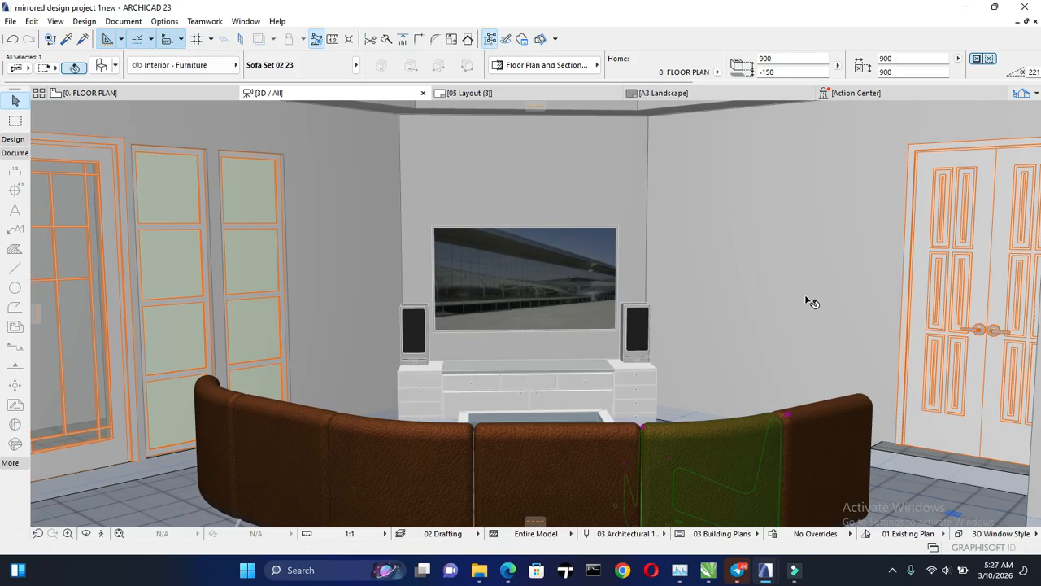
key("Escape")
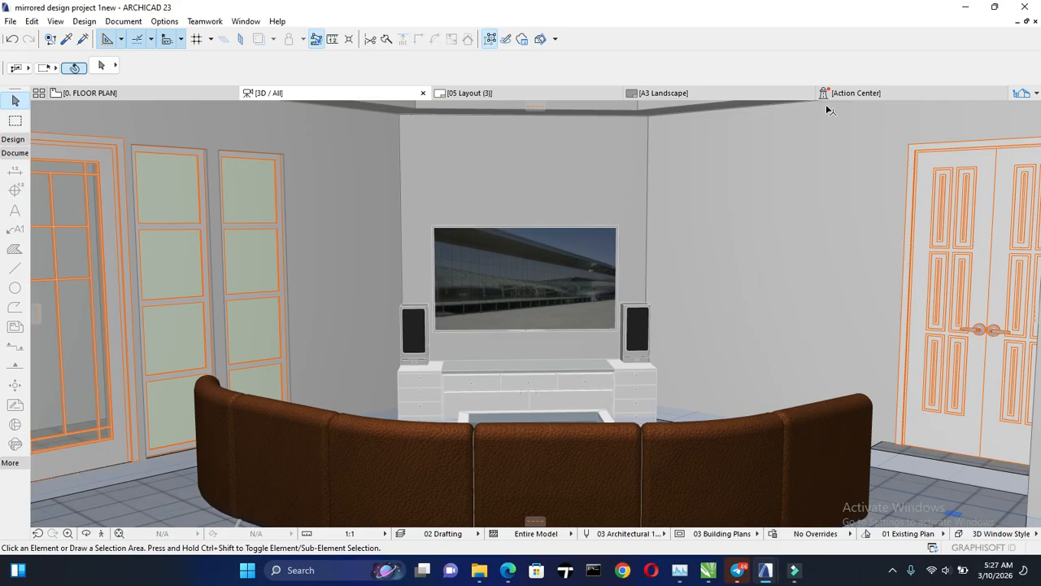
left_click(1021, 94)
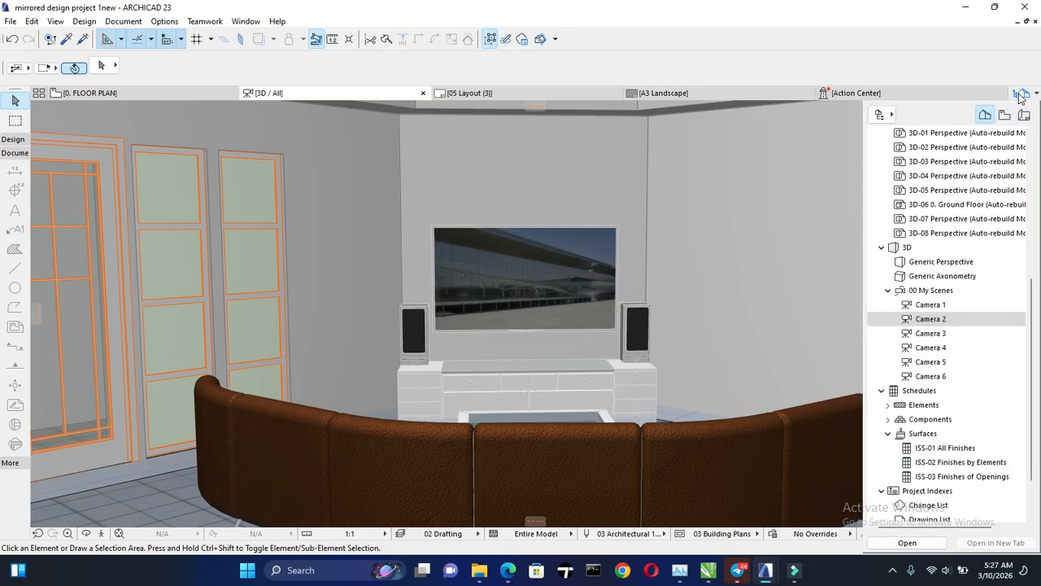
right_click(939, 319)
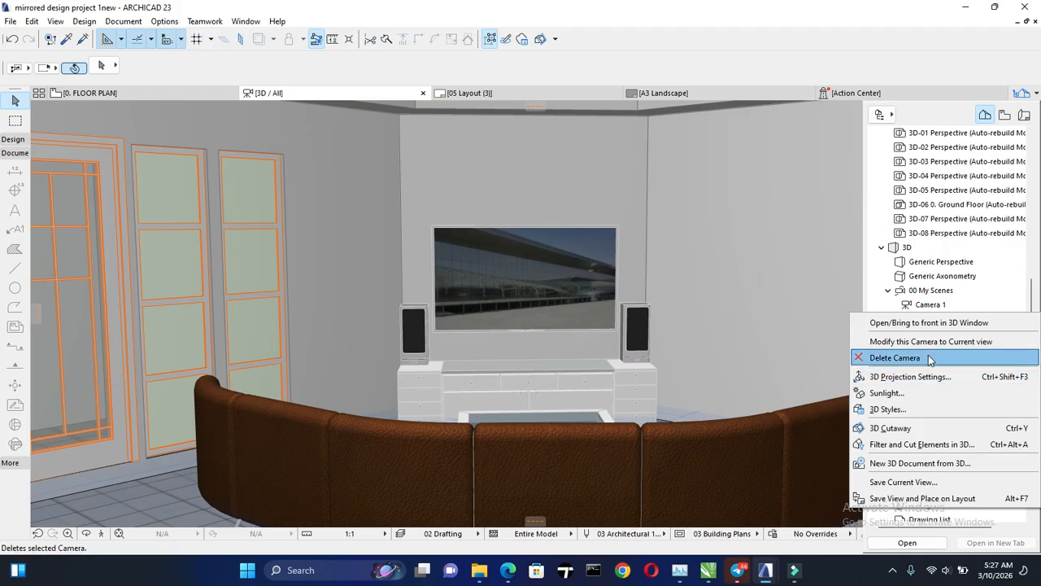
left_click(901, 358)
left_click(1027, 94)
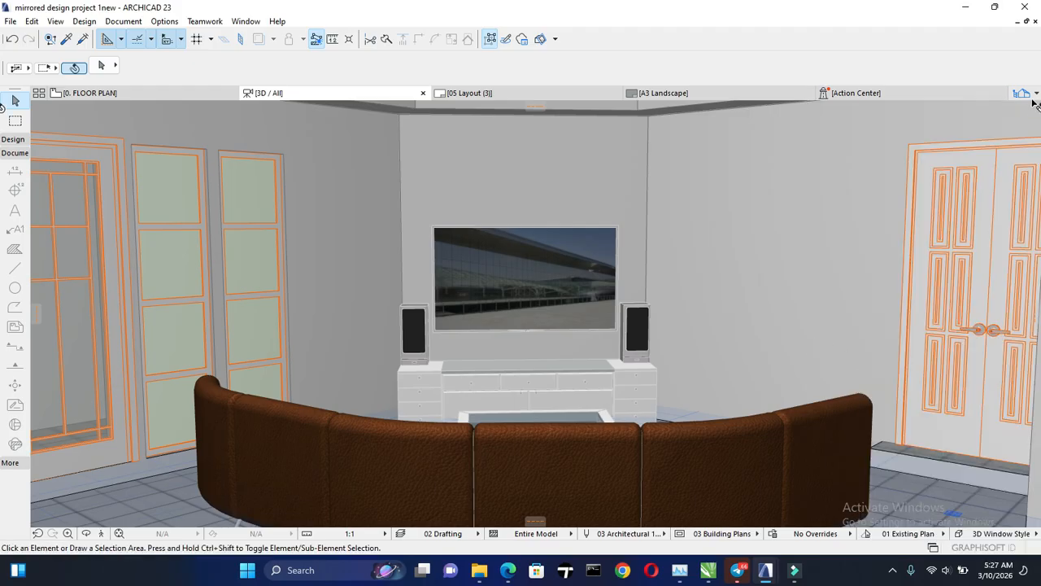
left_click(1029, 95)
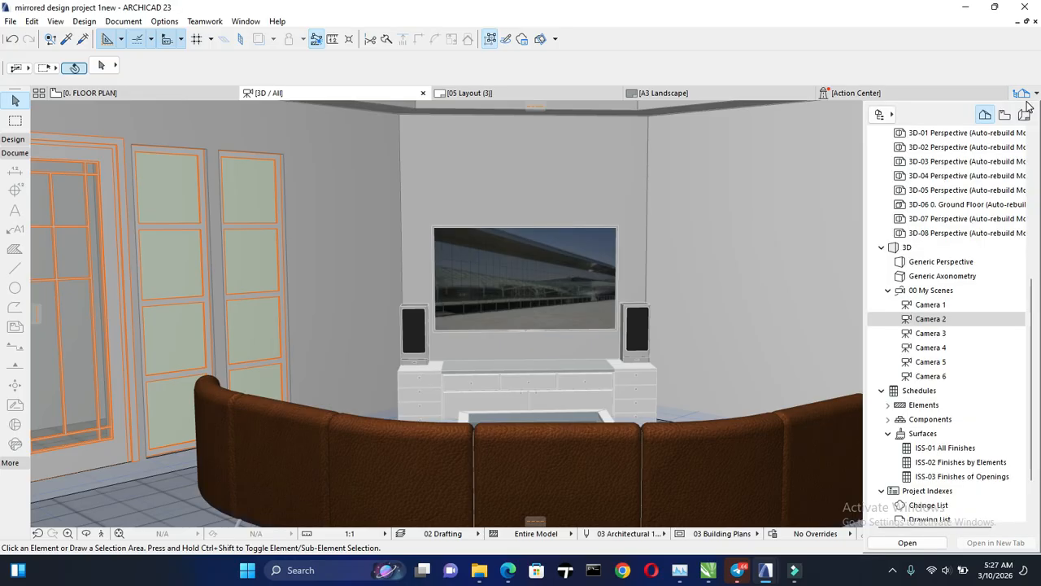
- Create a new 3D document from Camera 2 with reference ID 3D-09 and the name INTERIOR Perspective
left_click(940, 320)
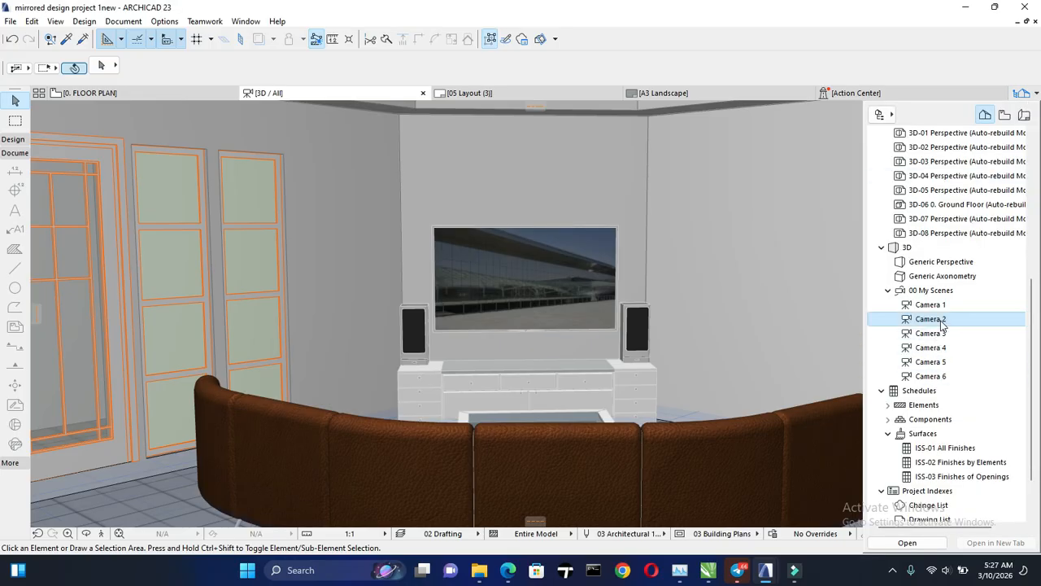
right_click(943, 325)
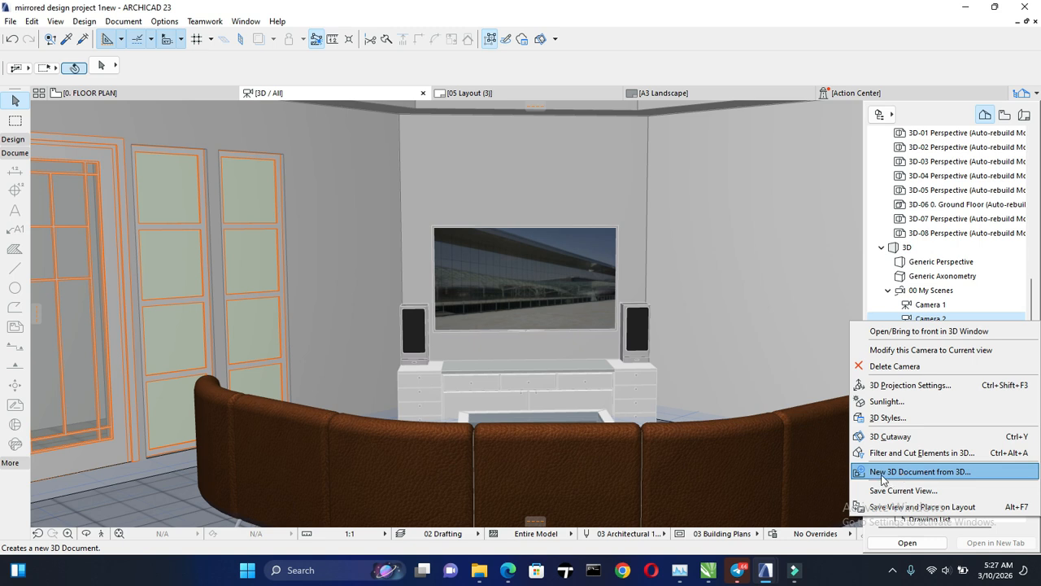
left_click(960, 472)
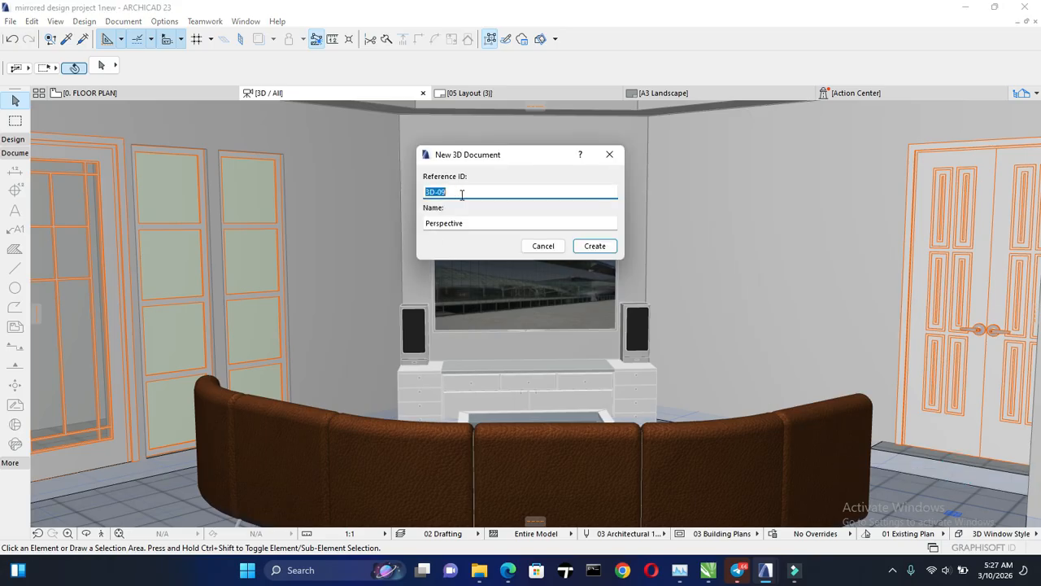
left_click(429, 224)
type("IN")
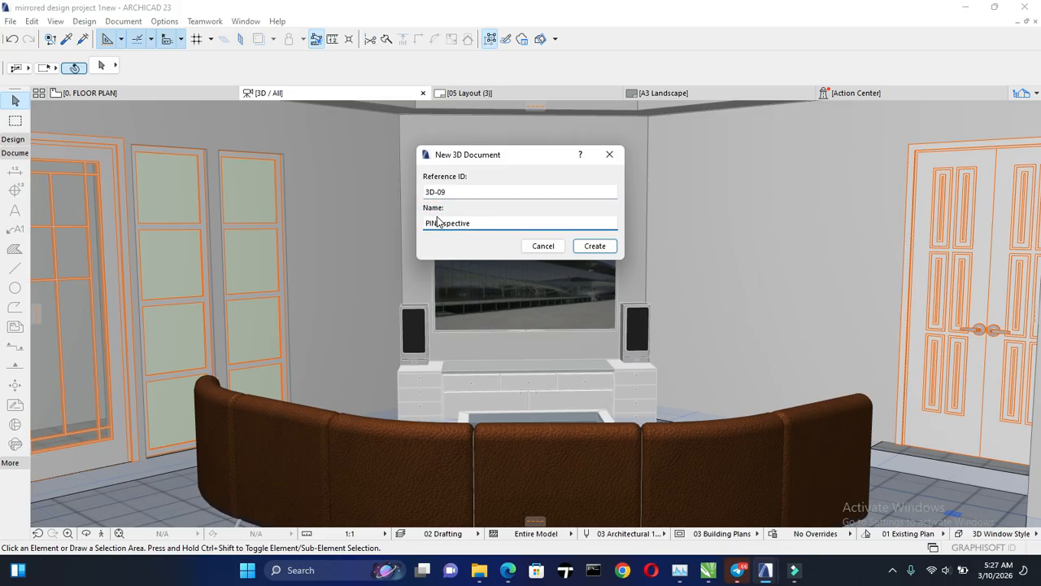
key("BackSpace")
key("BackSpace")
key("BackSpace")
type("INTERO")
key("BackSpace")
key("BackSpace")
type("IOR P")
left_click(504, 225)
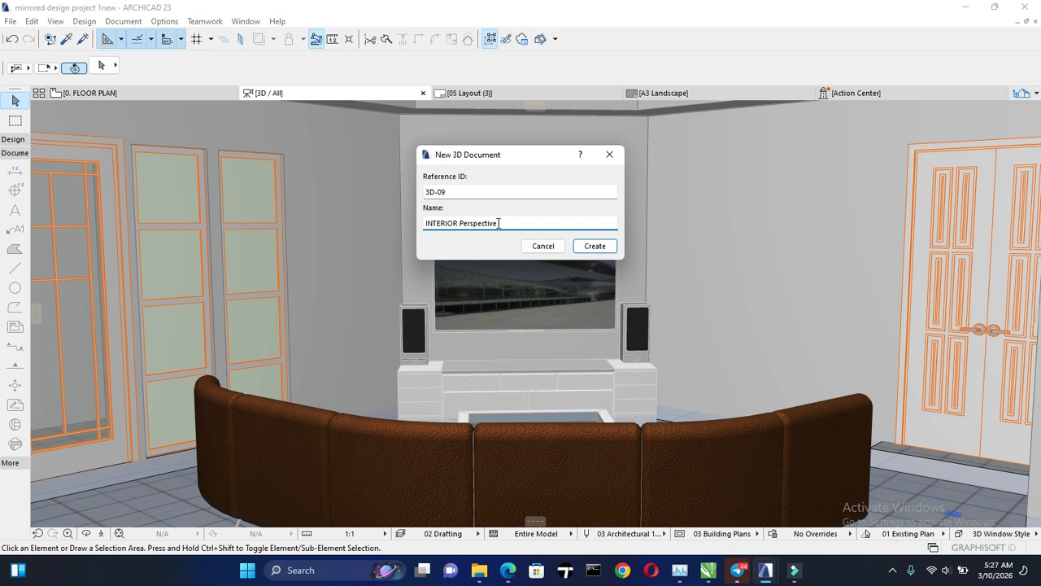
left_click(588, 245)
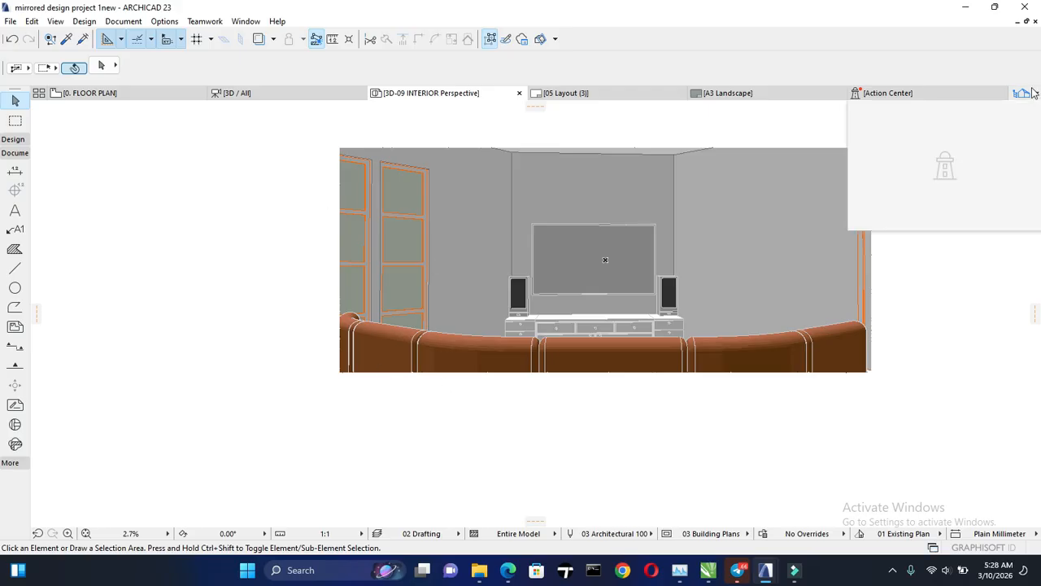
- Examine the framing of the 3D-09 INTERIOR Perspective document and compare it with the 3D view
left_click(1023, 92)
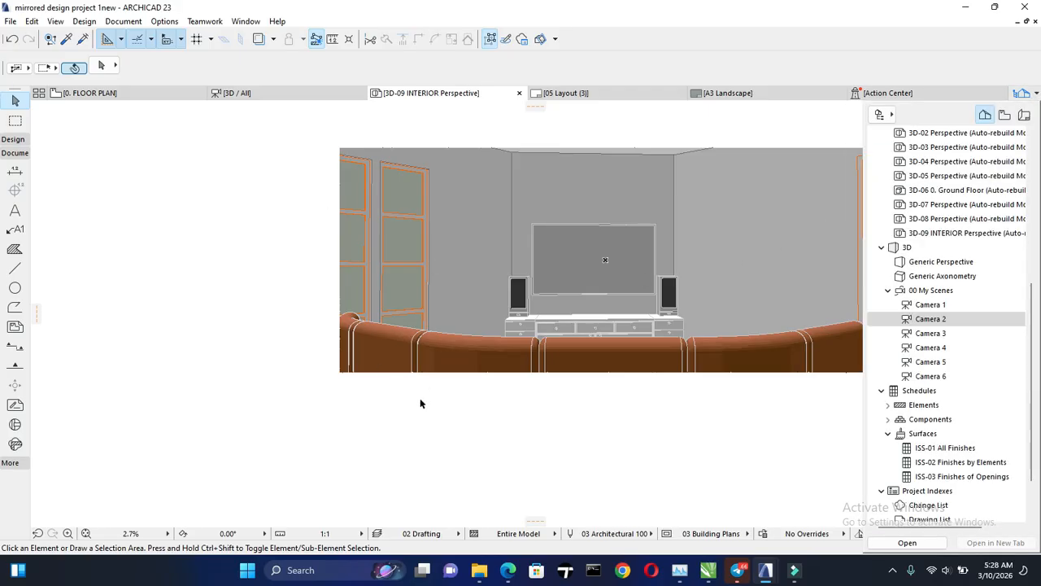
left_click(387, 375)
left_click(379, 367)
left_click(353, 144)
left_click(331, 145)
left_click(350, 165)
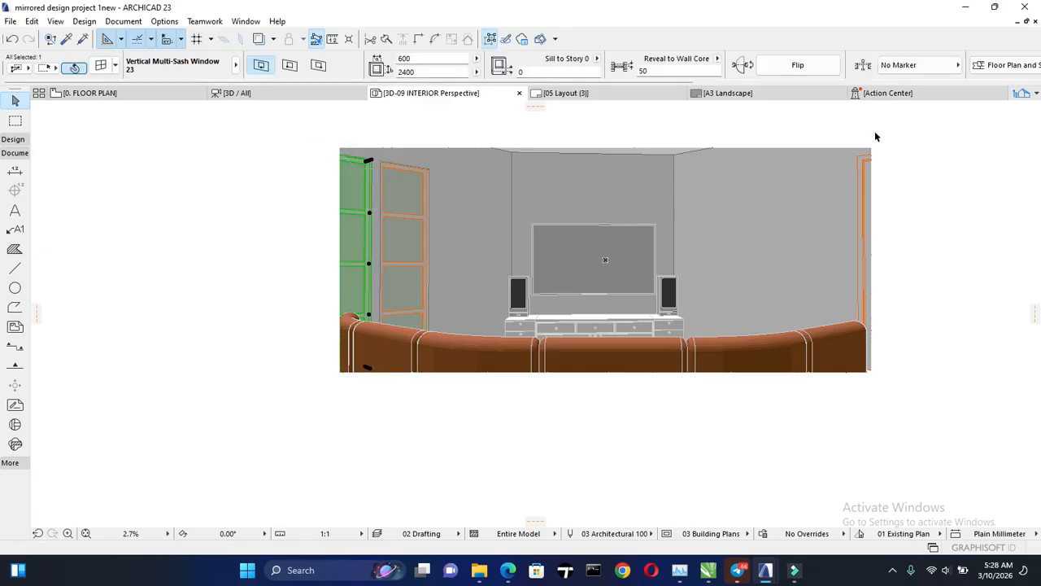
left_click(822, 144)
left_click(288, 95)
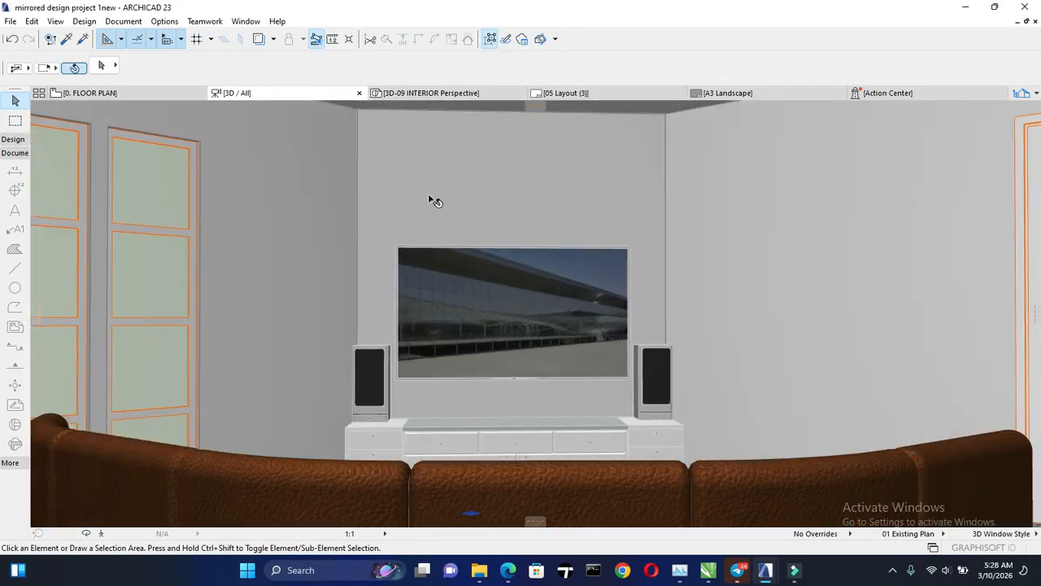
left_click(1022, 92)
left_click(429, 93)
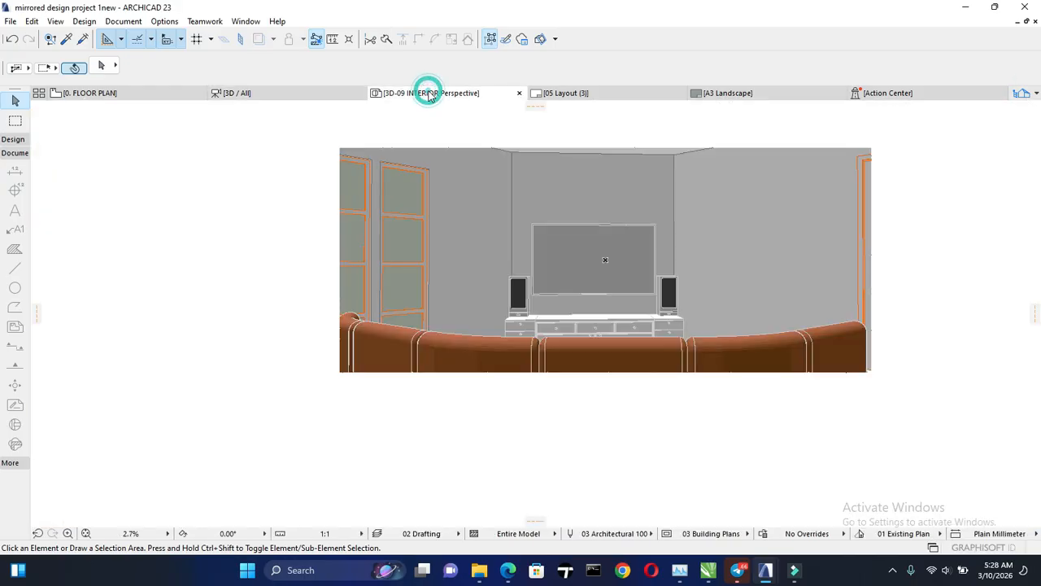
left_click(1025, 93)
left_click(1029, 92)
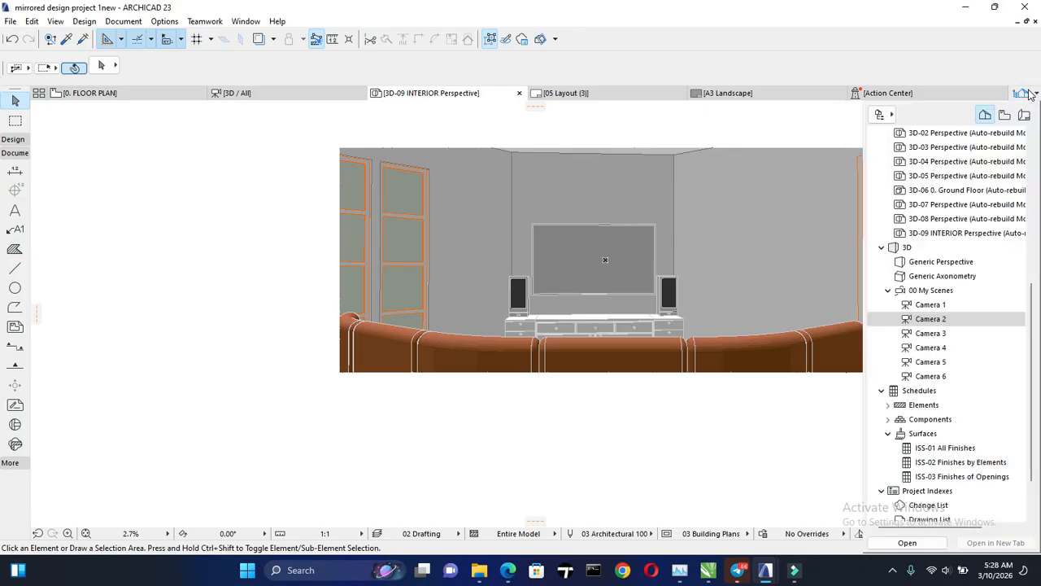
scroll(969, 231, "up", 1)
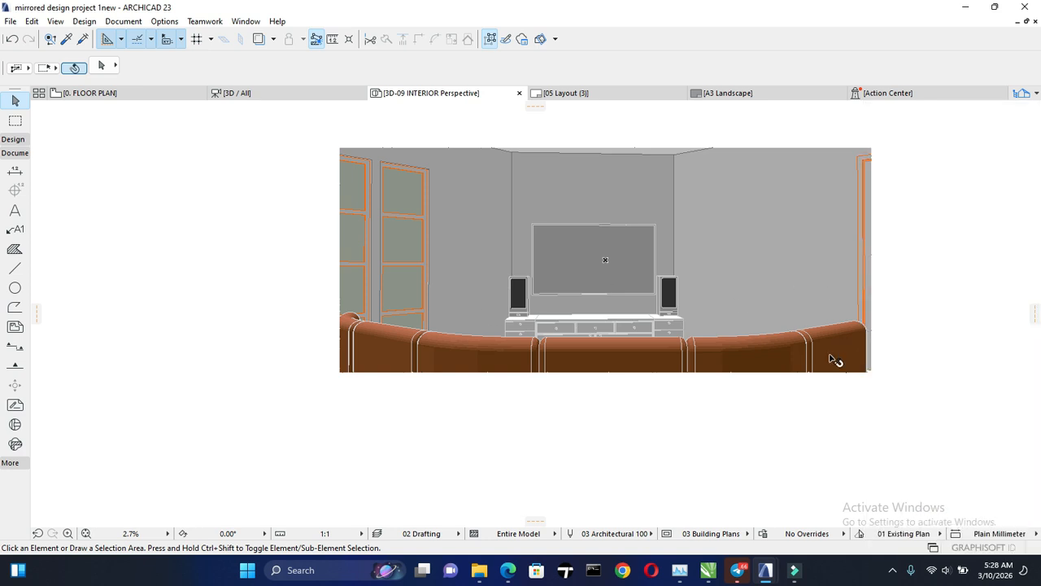
left_click(221, 302)
left_click(270, 207)
left_click(270, 208)
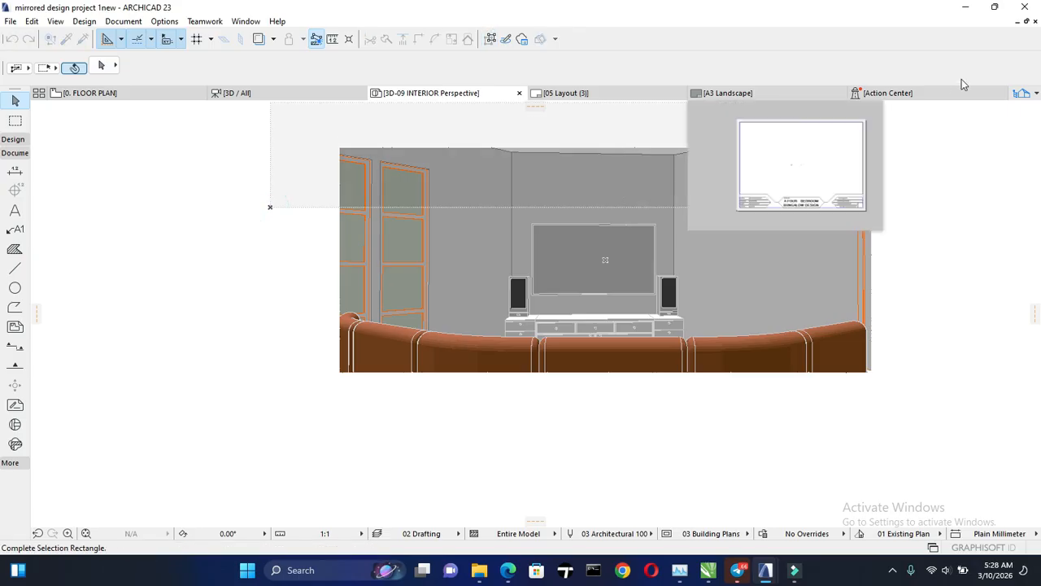
left_click(990, 181)
key("Escape")
- Show the Layout Book and collapse all layouts in the A.02 Floor Plans subset, including the subset itself
left_click(1027, 97)
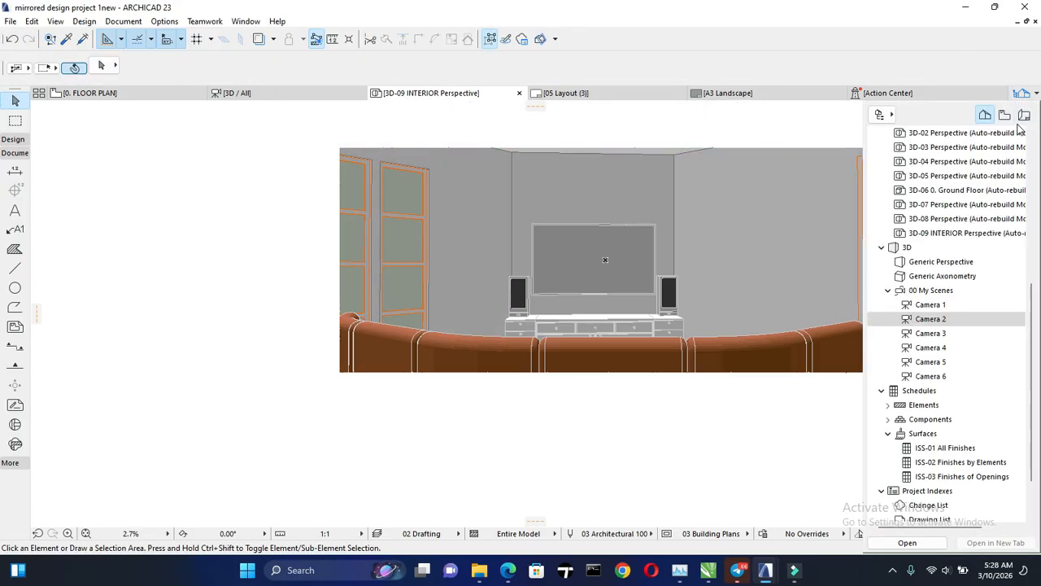
left_click(1024, 115)
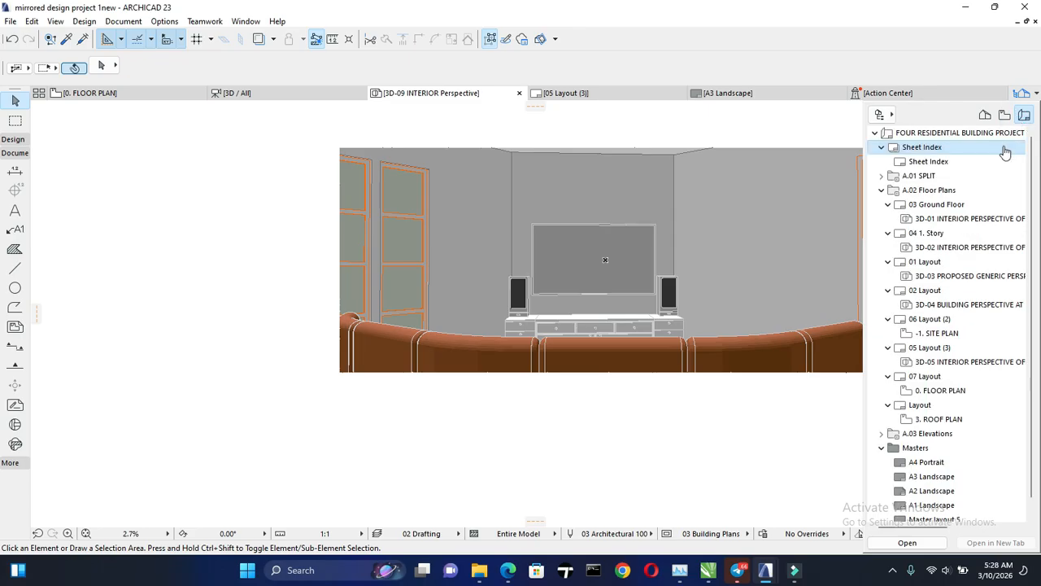
scroll(947, 280, "down", 1)
scroll(952, 272, "up", 1)
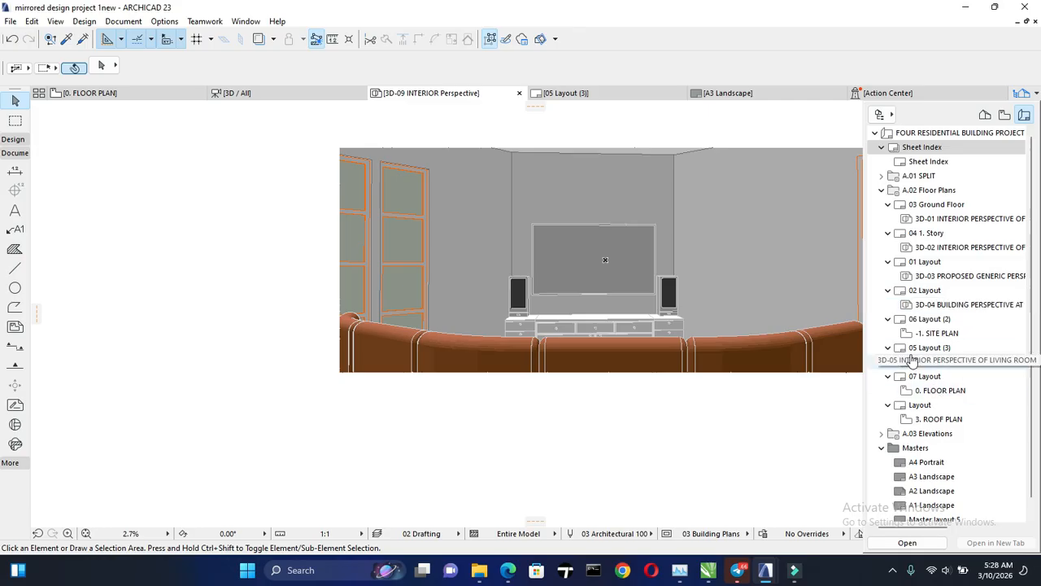
left_click(892, 207)
left_click(887, 204)
left_click(888, 219)
left_click(888, 232)
left_click(888, 247)
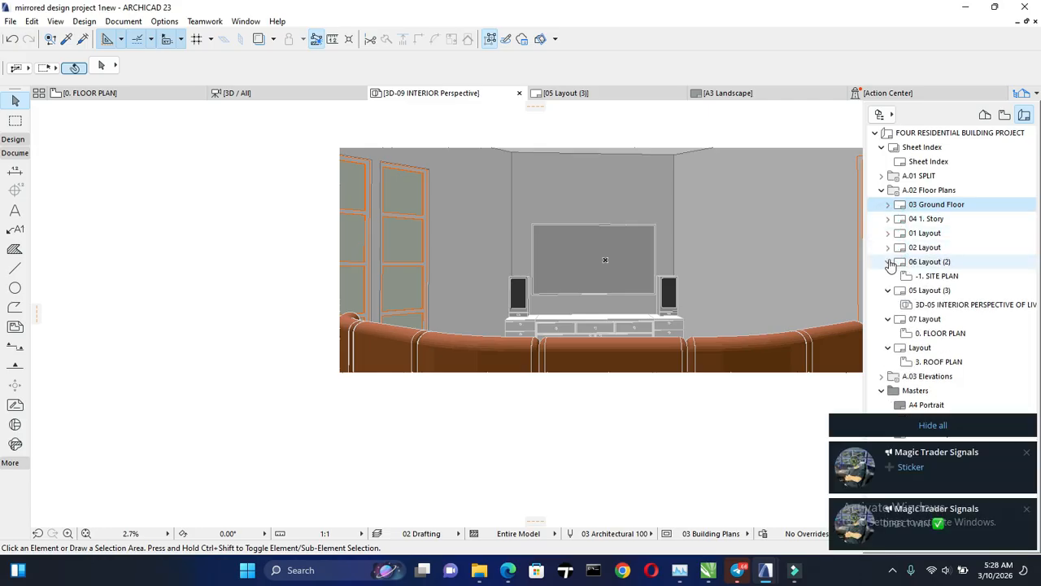
left_click(888, 261)
left_click(887, 276)
left_click(888, 290)
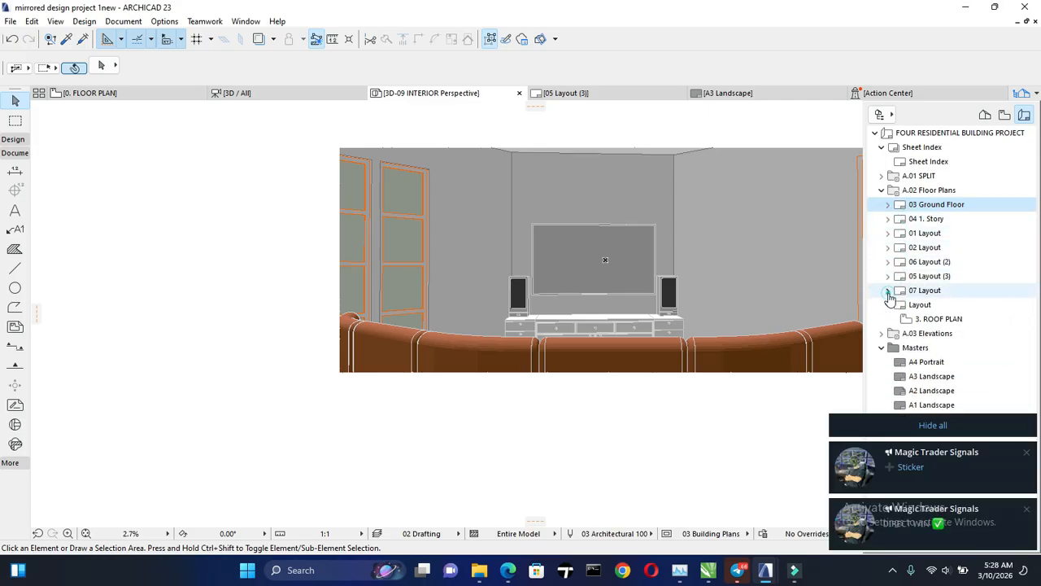
left_click(887, 304)
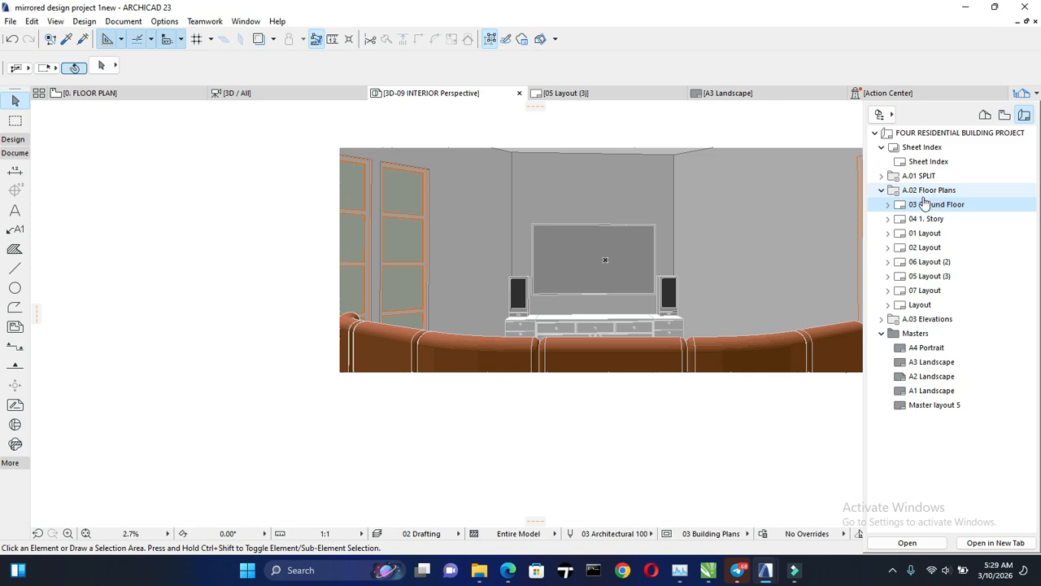
left_click(882, 190)
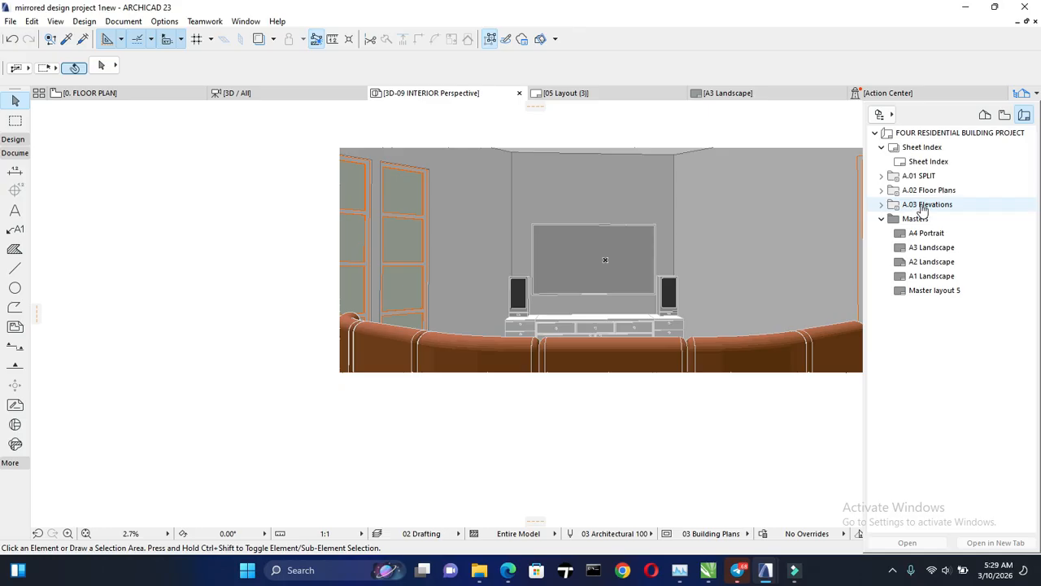
- Create a new subset named INTERIOR PERSPECTIVE at the top level of the Layout Book and show the updated book
right_click(925, 135)
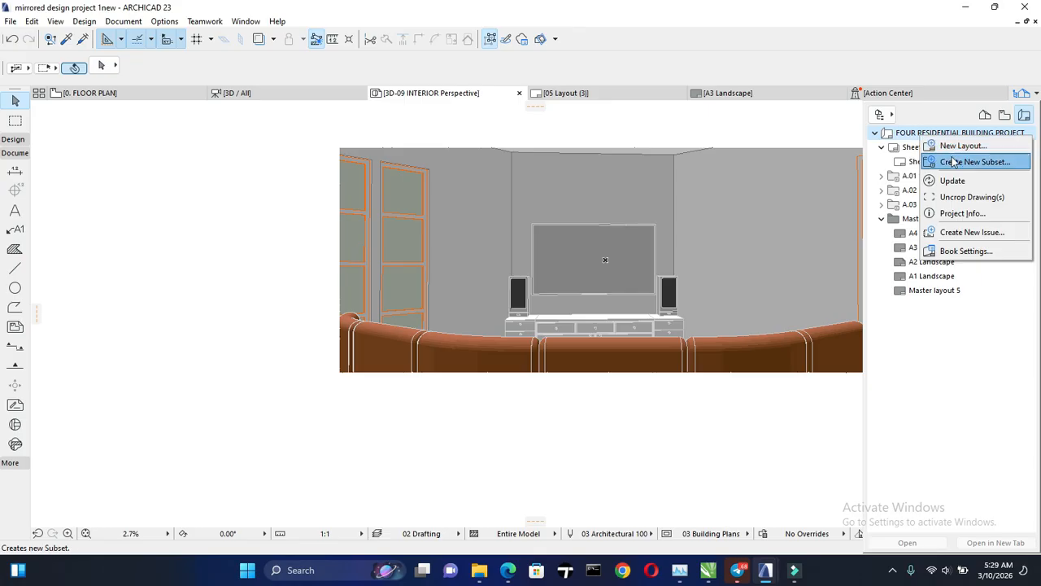
left_click(958, 163)
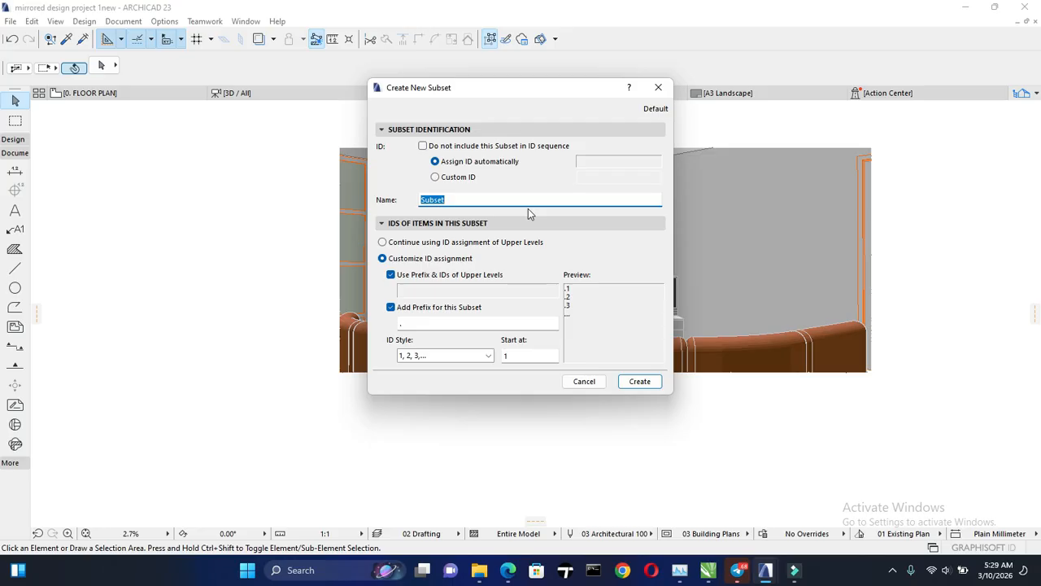
type("INTERIOR PERSPECTIVE")
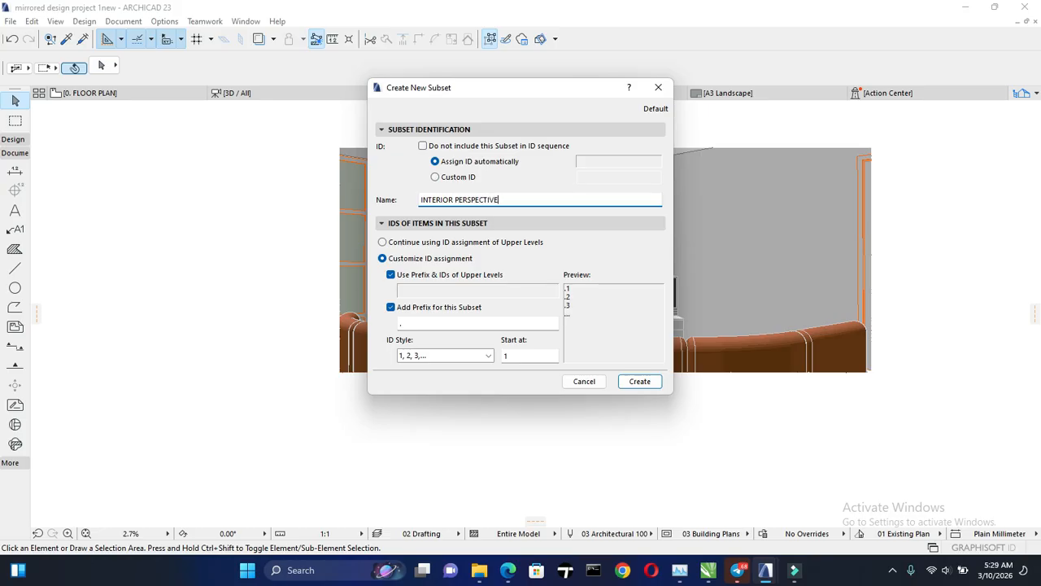
key("Return")
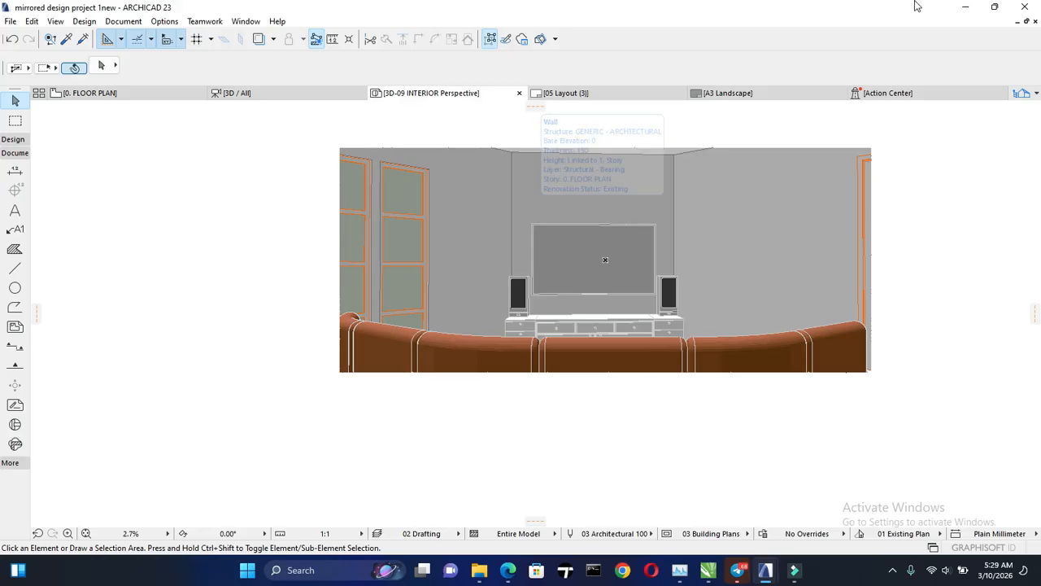
left_click(1021, 93)
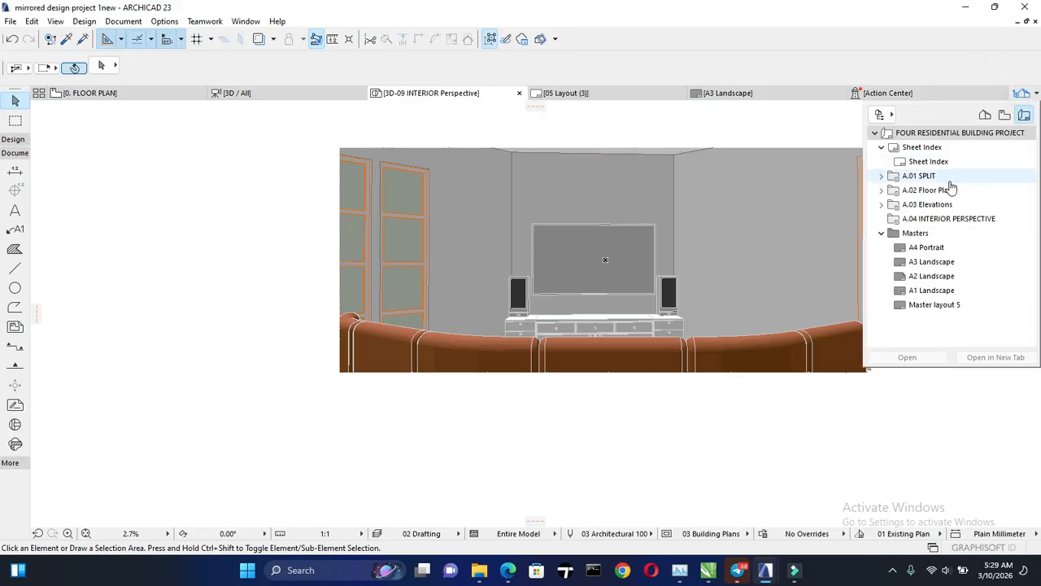
- Create a new layout in the A.04 INTERIOR PERSPECTIVE subset using the A3 Landscape master layout
left_click(935, 220)
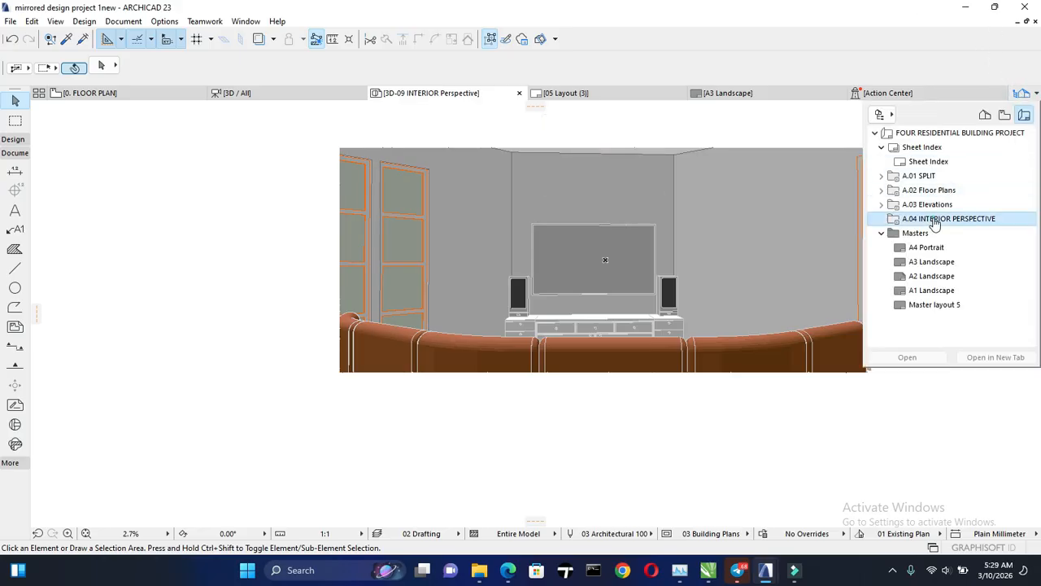
right_click(954, 224)
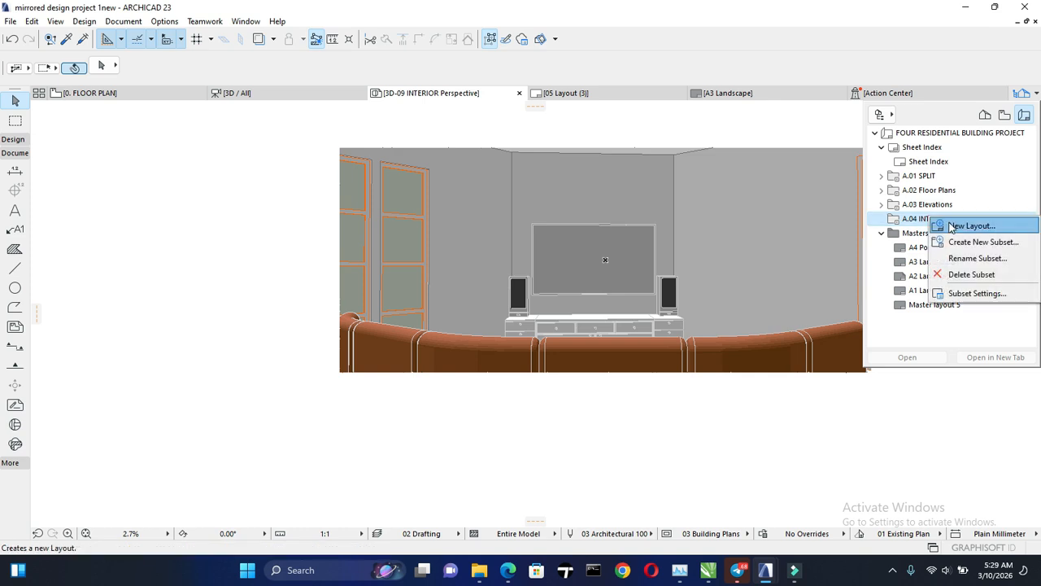
left_click(969, 227)
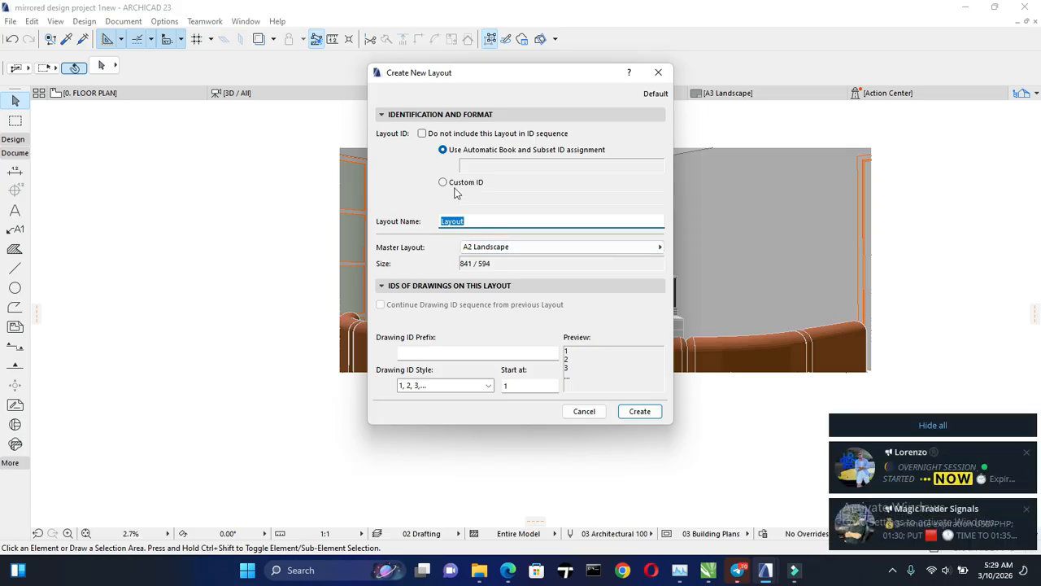
left_click(477, 246)
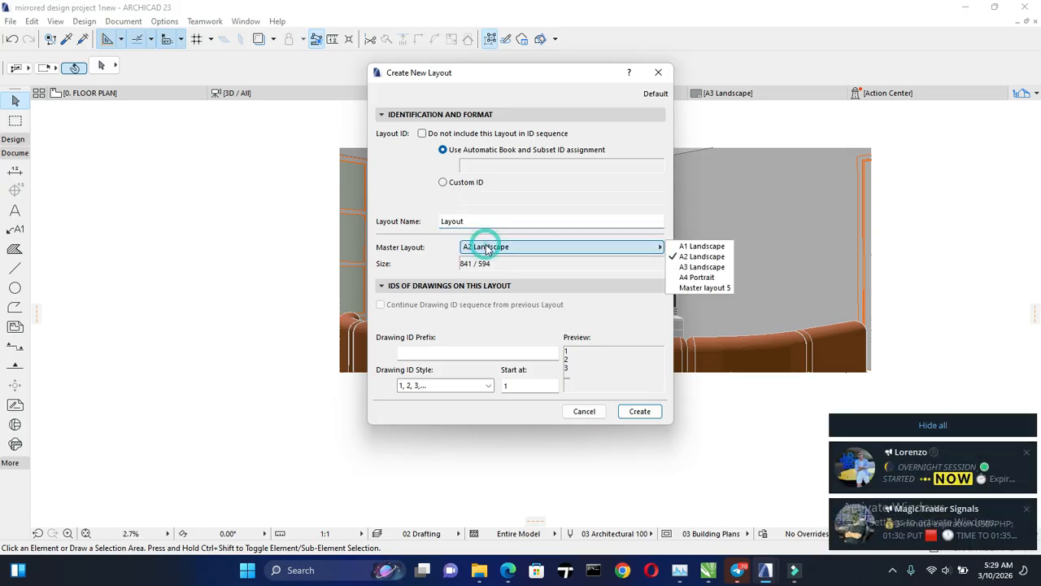
left_click(688, 267)
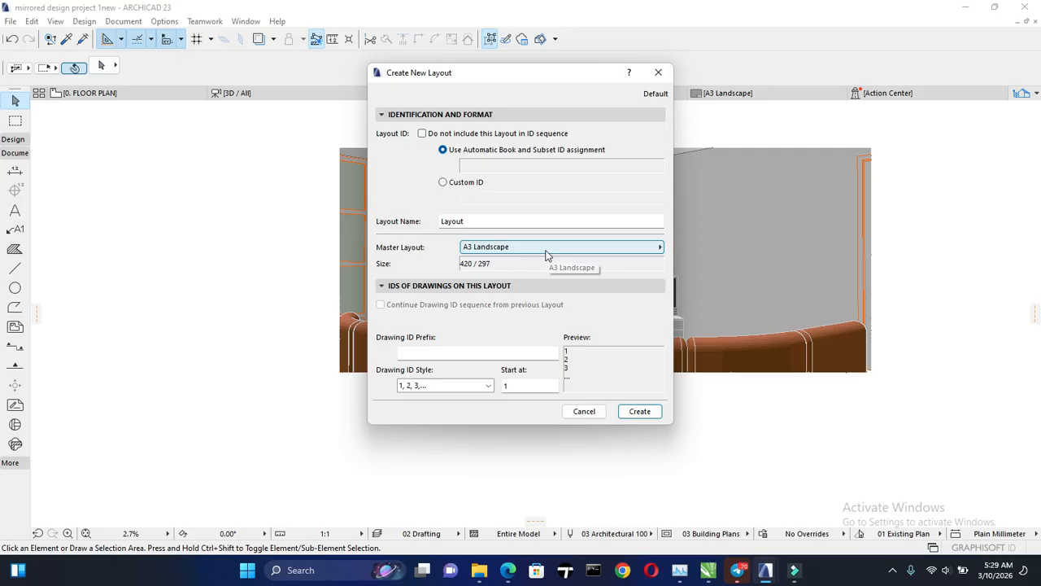
left_click(639, 411)
- Place the internal view 3D-09 INTERIOR Perspective as a drawing in the middle of the new A3 layout
middle_click_drag(500, 329, 516, 314)
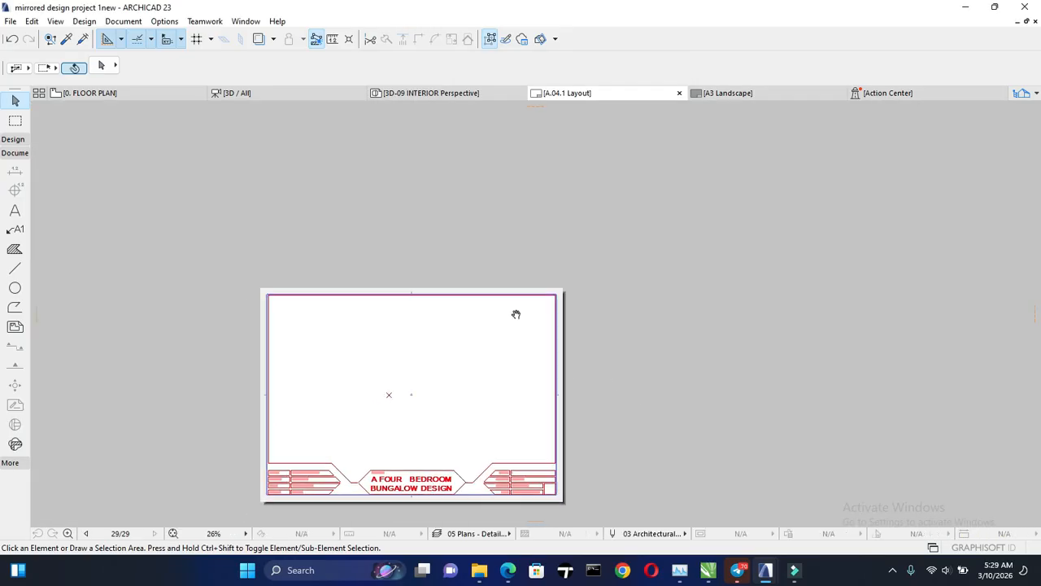
scroll(525, 314, "up", 3)
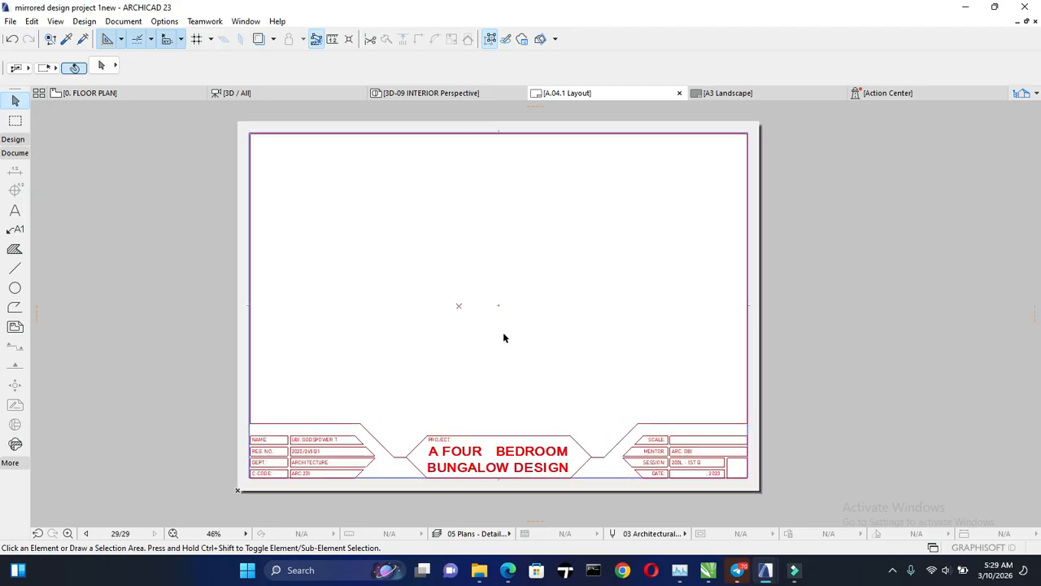
scroll(503, 337, "up", 1)
scroll(503, 337, "down", 1)
right_click(551, 310)
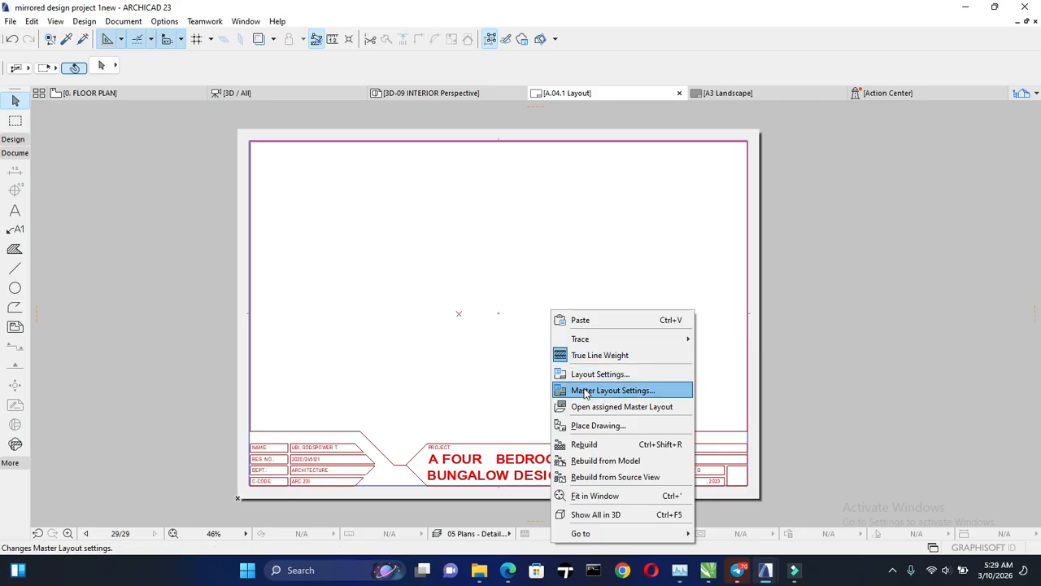
left_click(612, 426)
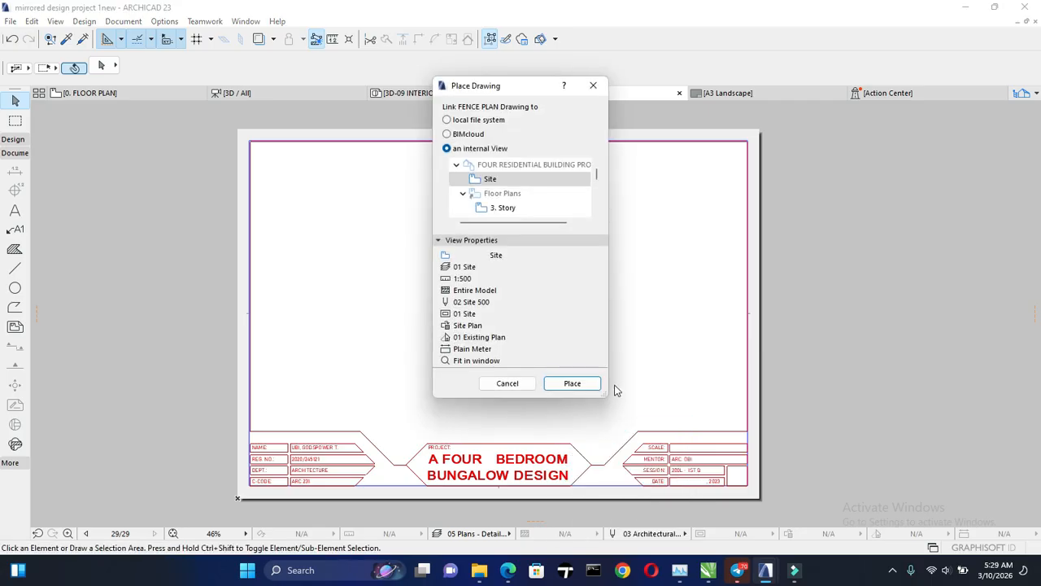
scroll(531, 198, "down", 2)
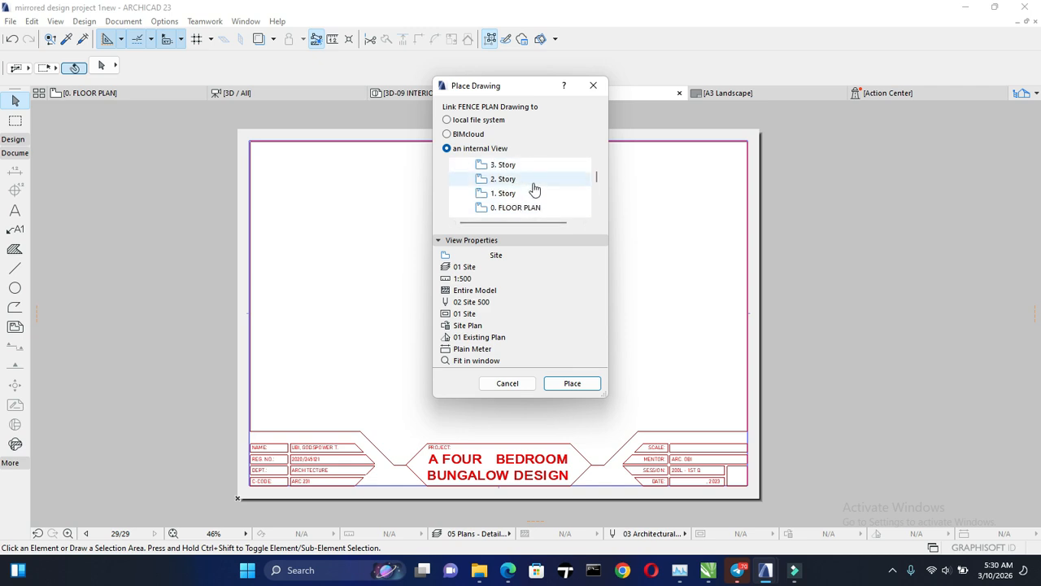
scroll(535, 188, "down", 5)
scroll(536, 187, "down", 5)
scroll(536, 184, "up", 8)
scroll(537, 181, "down", 10)
scroll(537, 181, "up", 2)
scroll(540, 179, "down", 2)
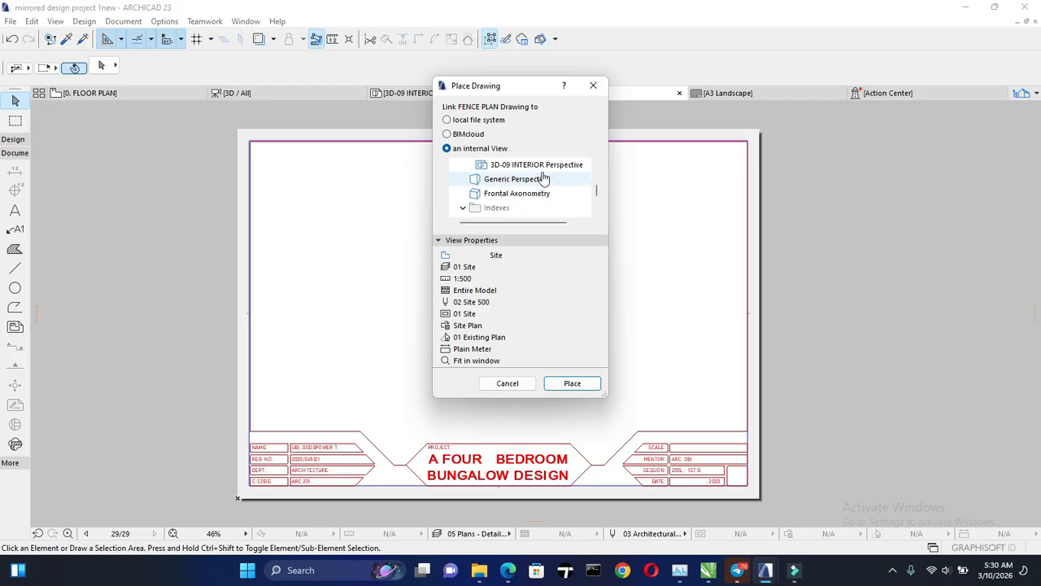
left_click(545, 166)
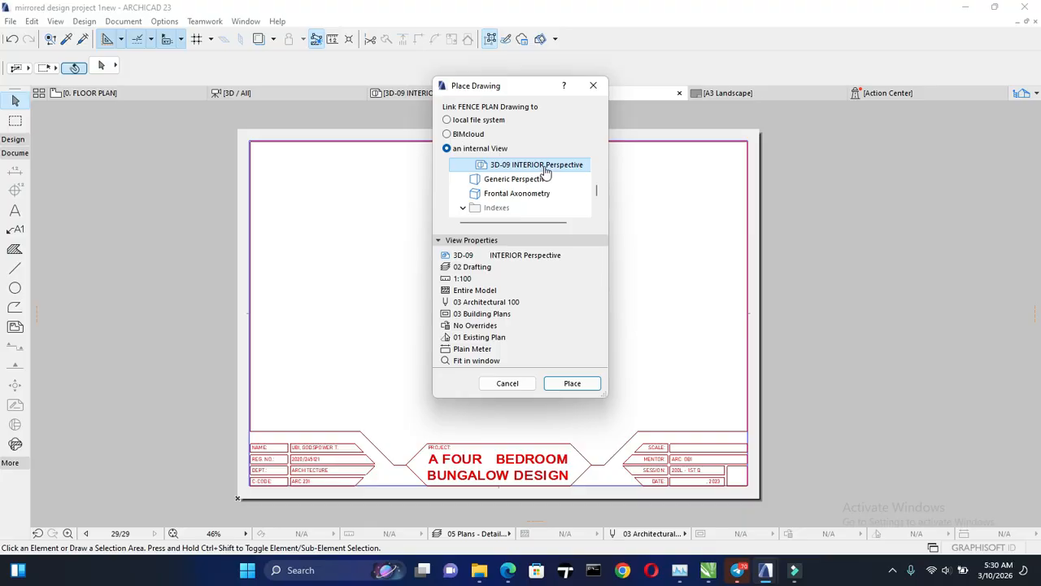
left_click(566, 383)
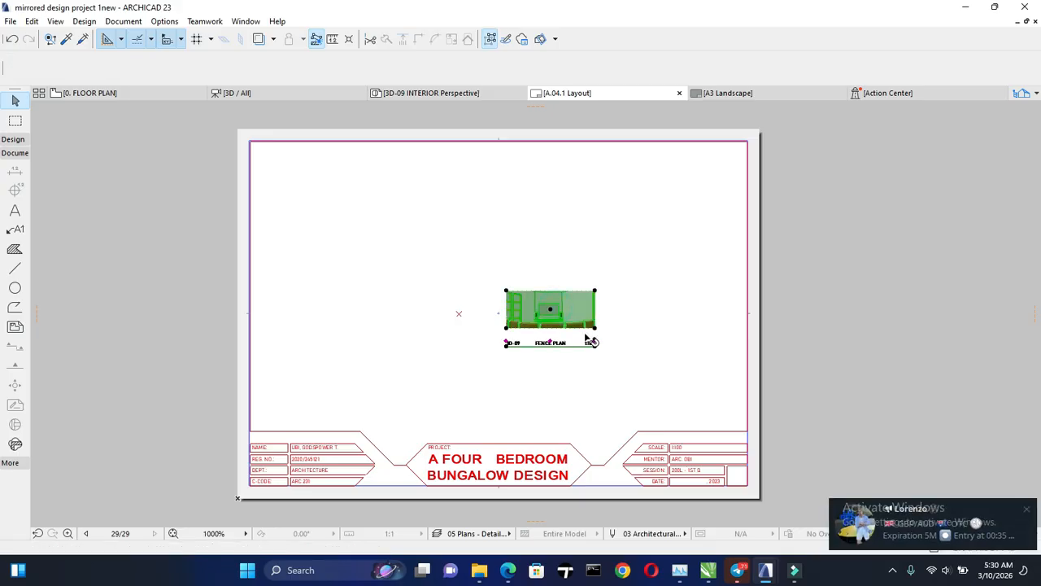
- Enlarge the placed 3D-09 drawing on the layout by setting its scale to 1:20
scroll(587, 337, "up", 4)
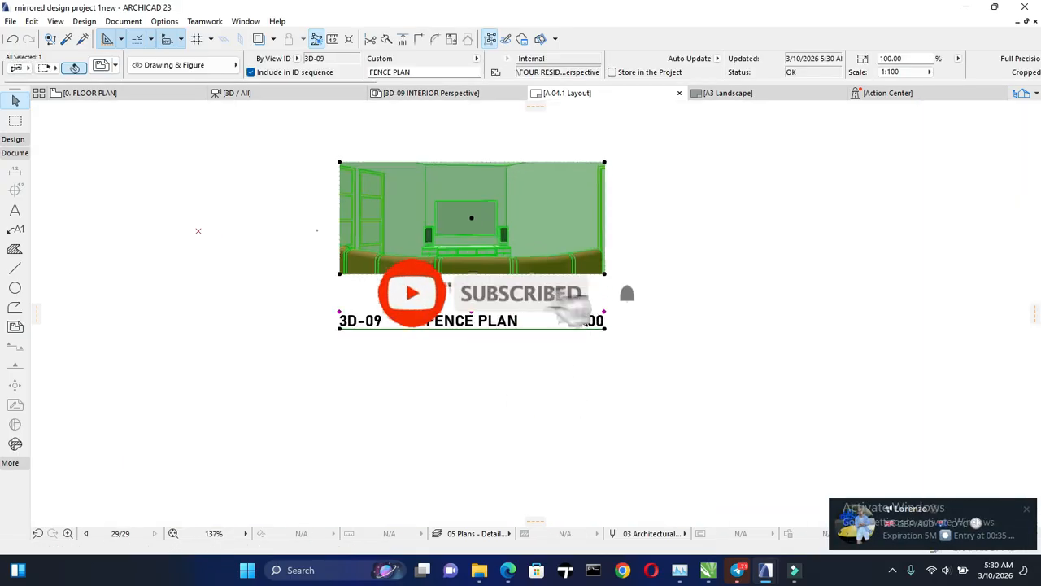
scroll(584, 319, "down", 4)
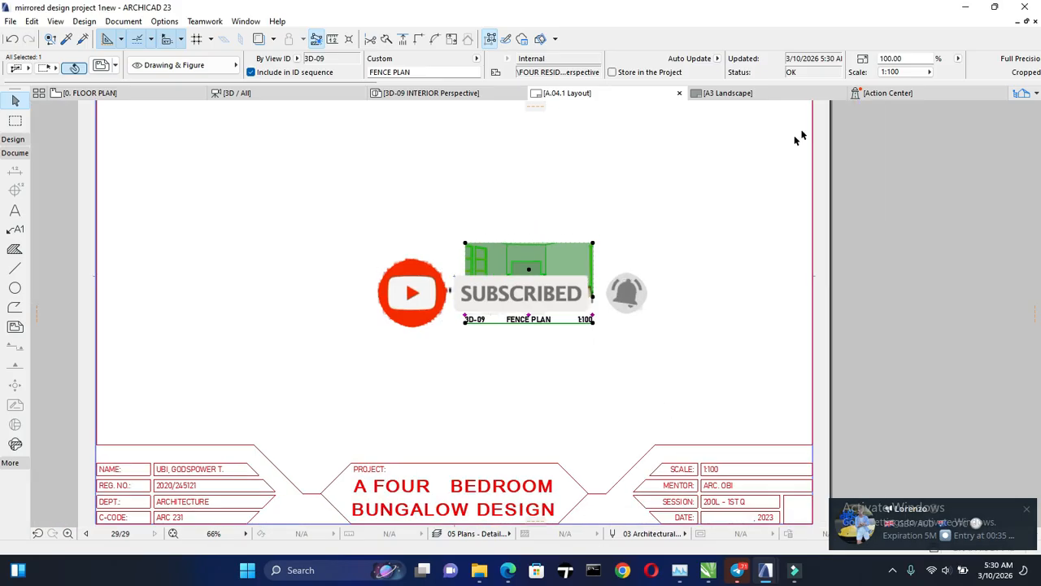
left_click(928, 71)
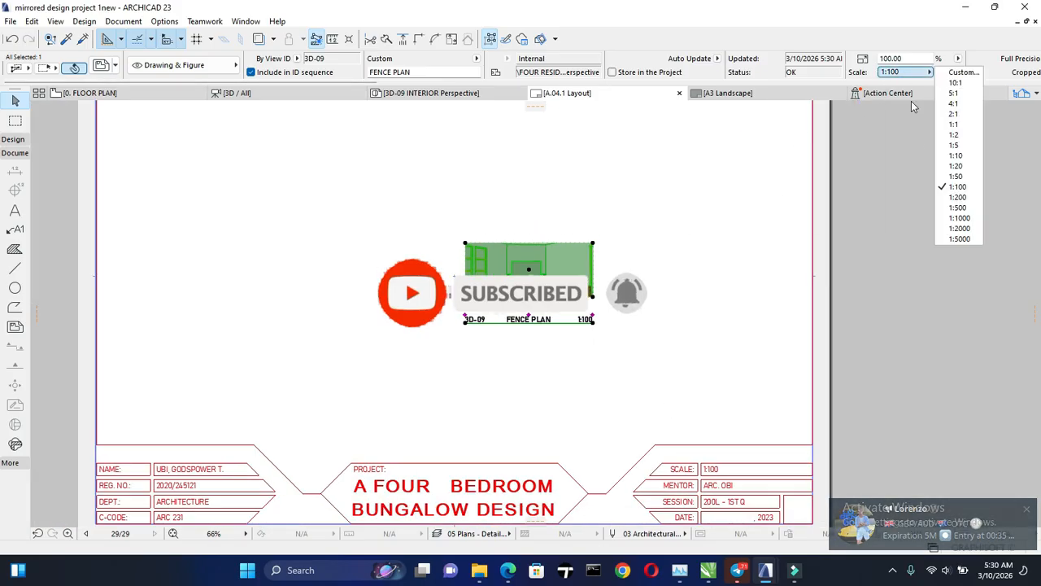
left_click(955, 176)
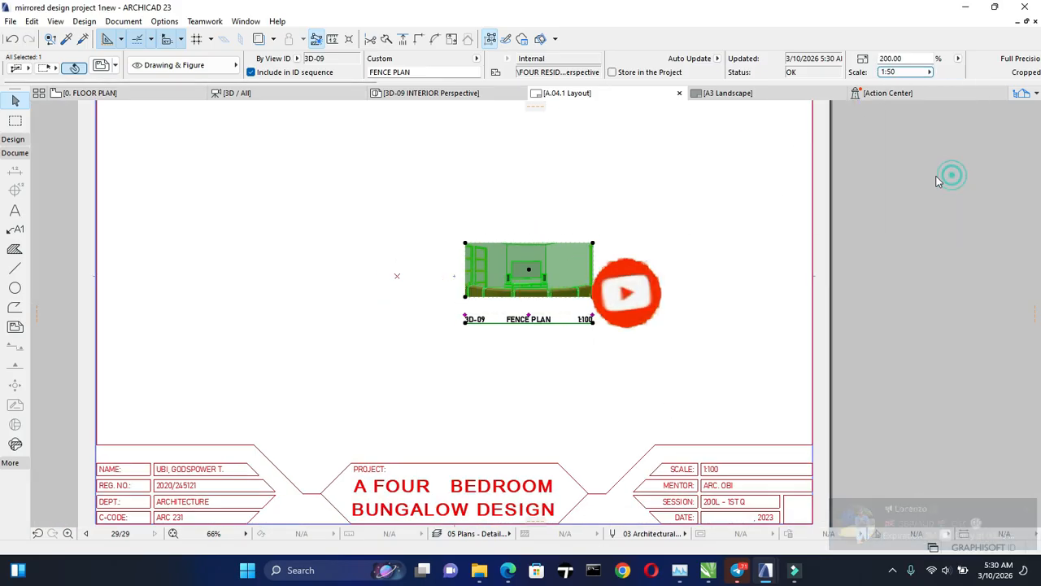
left_click(904, 75)
left_click(905, 167)
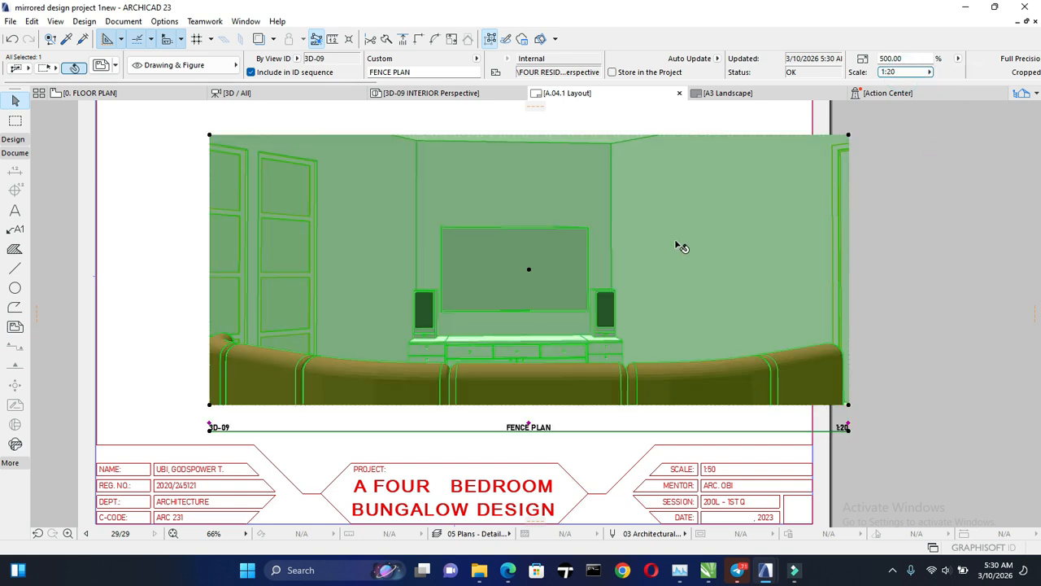
- Move the 3D-09 drawing by its centre point so it sits centred within the sheet border, and deselect it
scroll(592, 219, "down", 1)
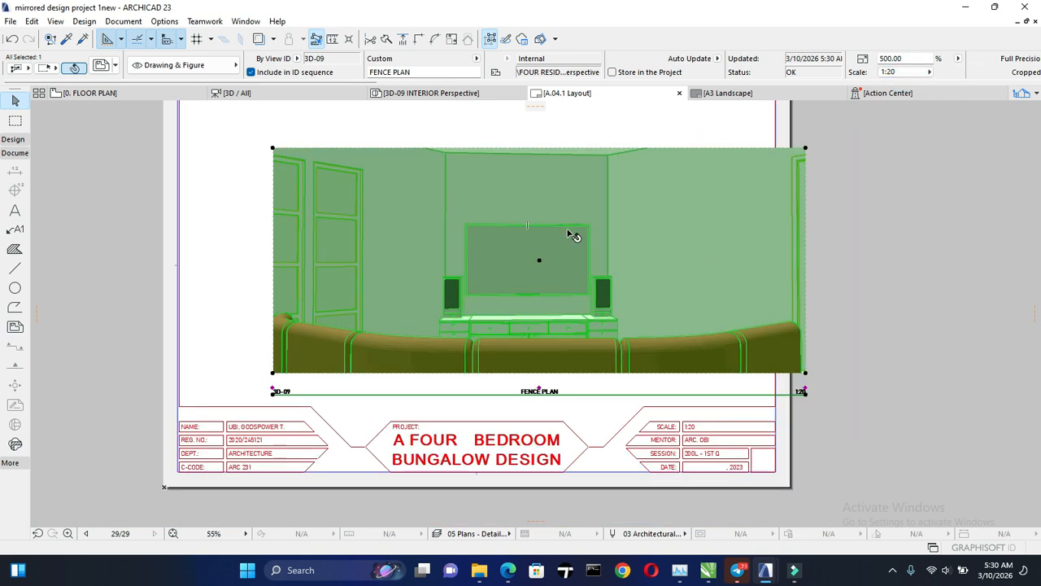
key("ctrl+d")
left_click(541, 263)
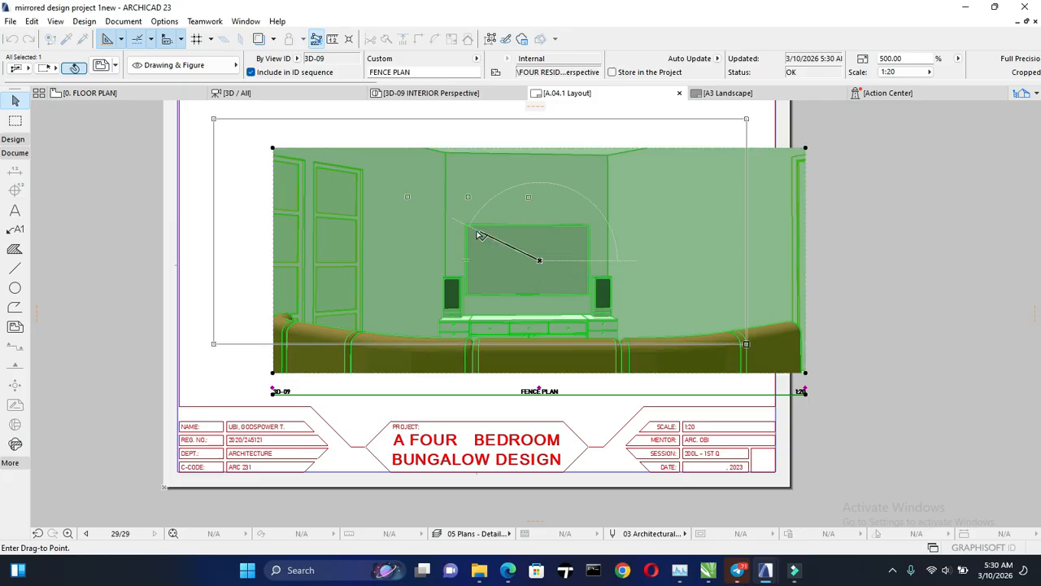
left_click(483, 236)
scroll(546, 214, "down", 2)
middle_click_drag(545, 215, 562, 249)
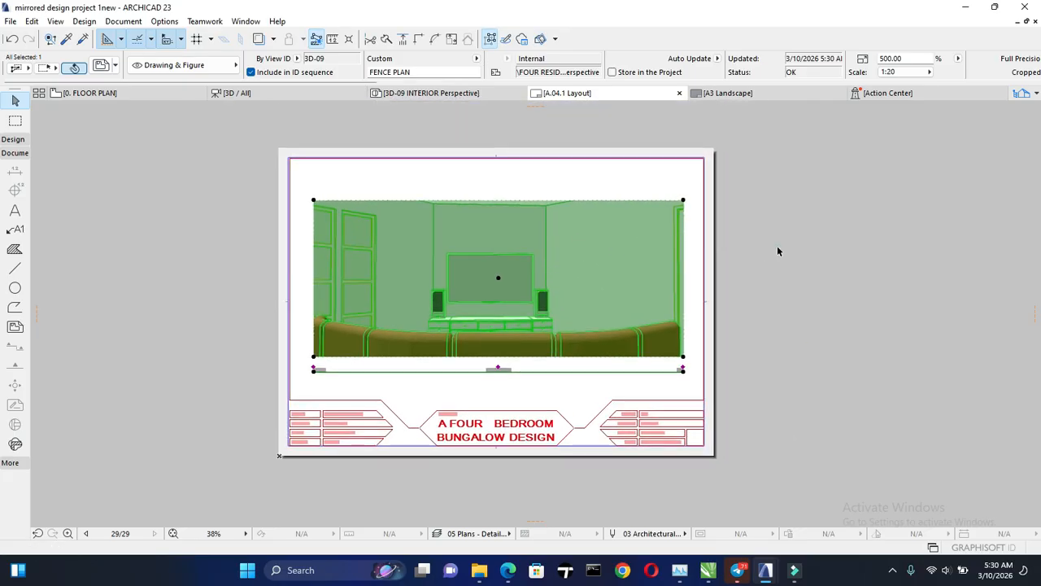
key("Escape")
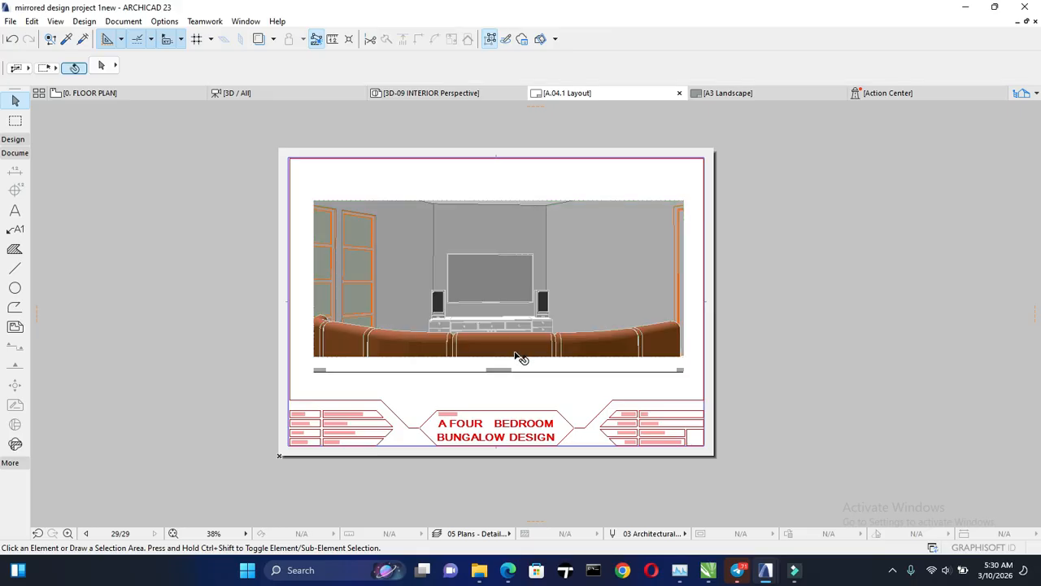
left_click(514, 356)
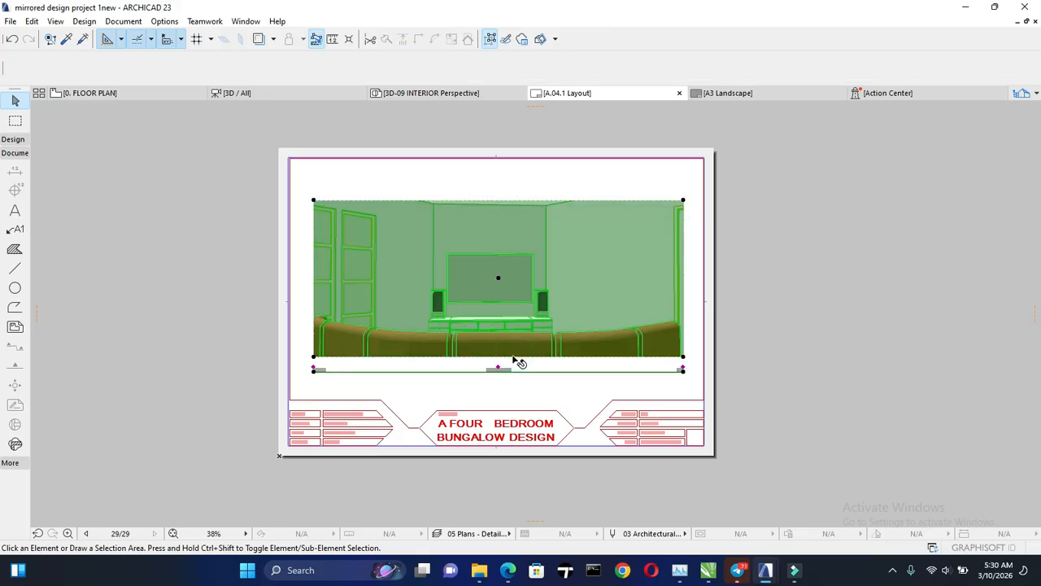
left_click(627, 359)
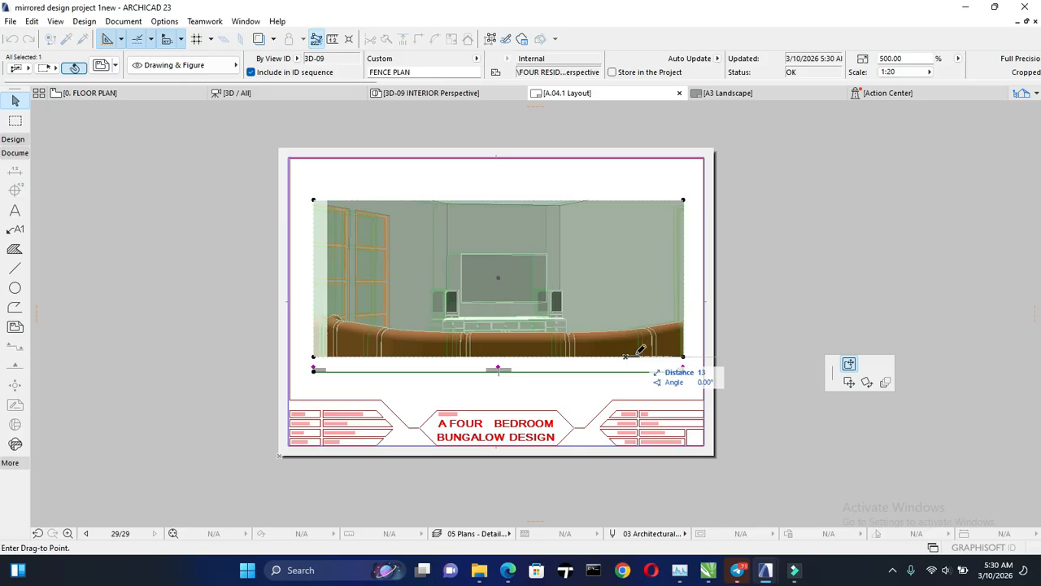
left_click(640, 353)
left_click(656, 358)
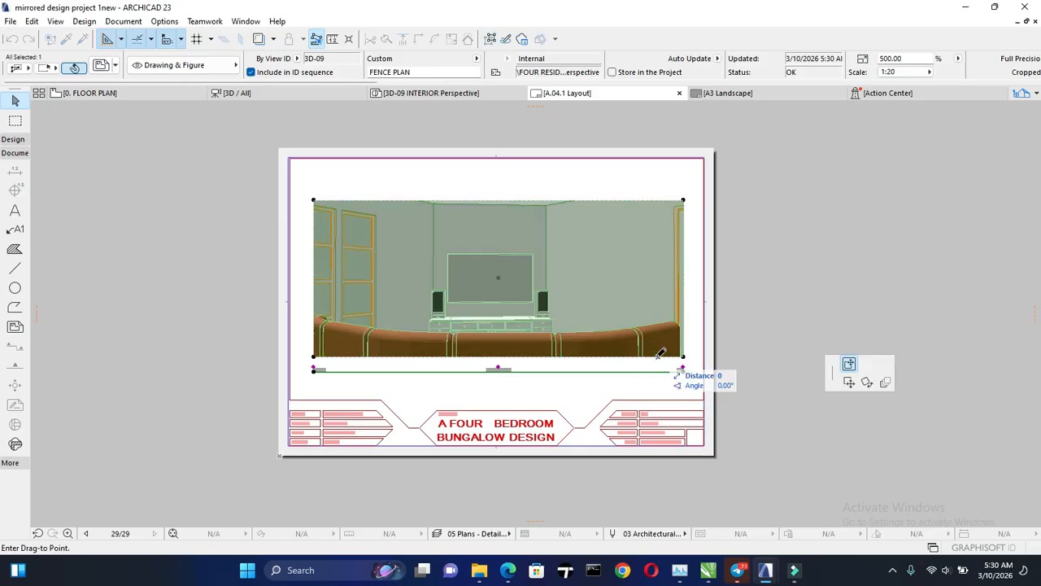
left_click(850, 382)
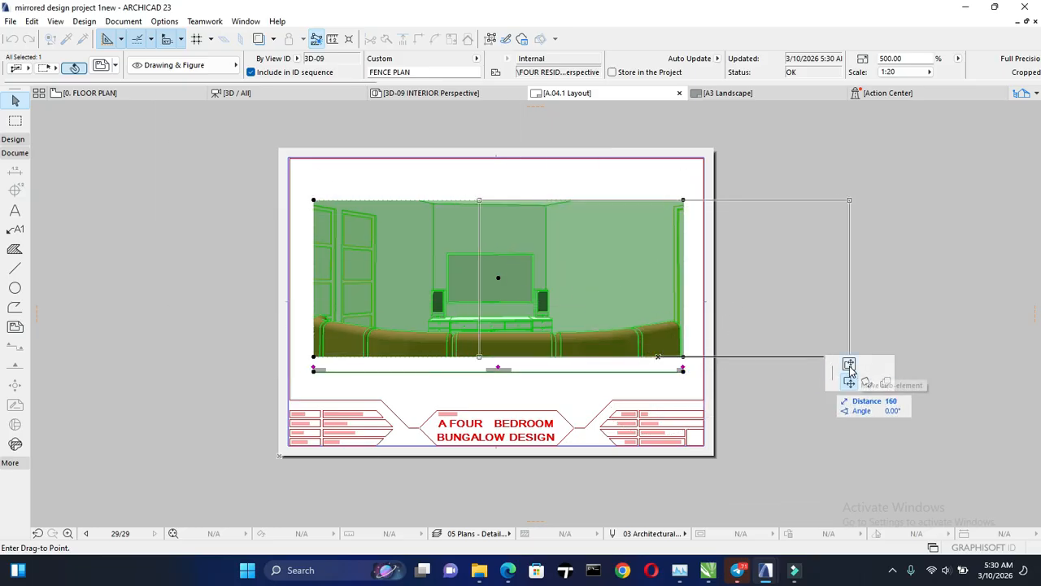
key("Escape")
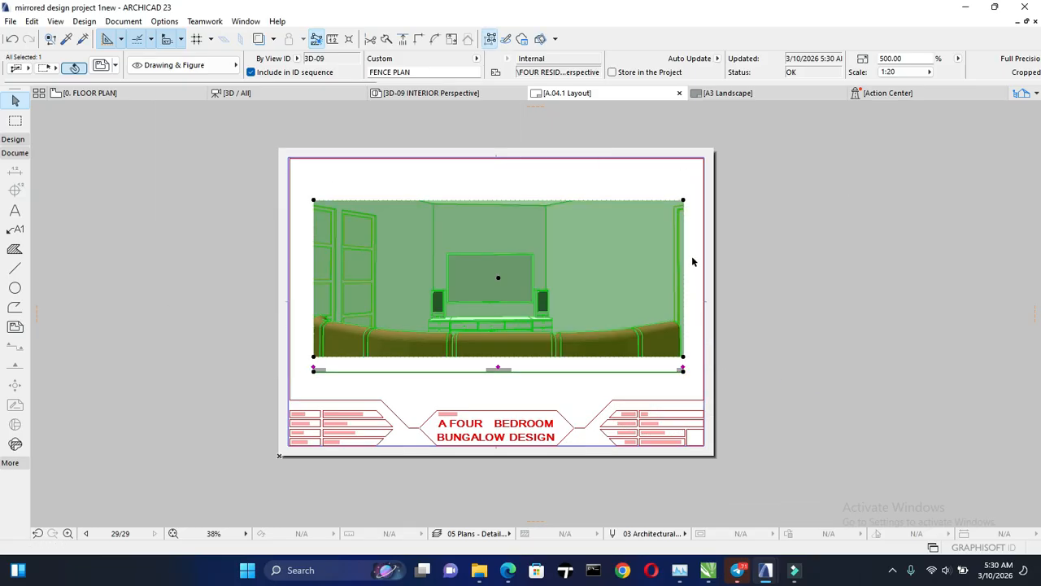
left_click(675, 201)
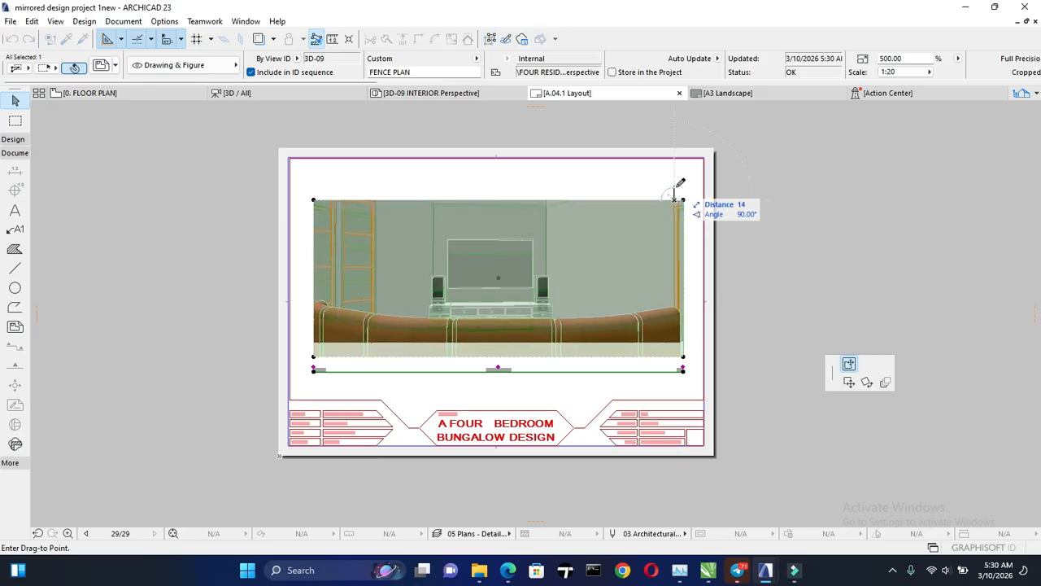
key("Escape")
- Extend the 3D-09 drawing frame upward by moving both of its upper corners vertically by about 27 mm
left_click(684, 200)
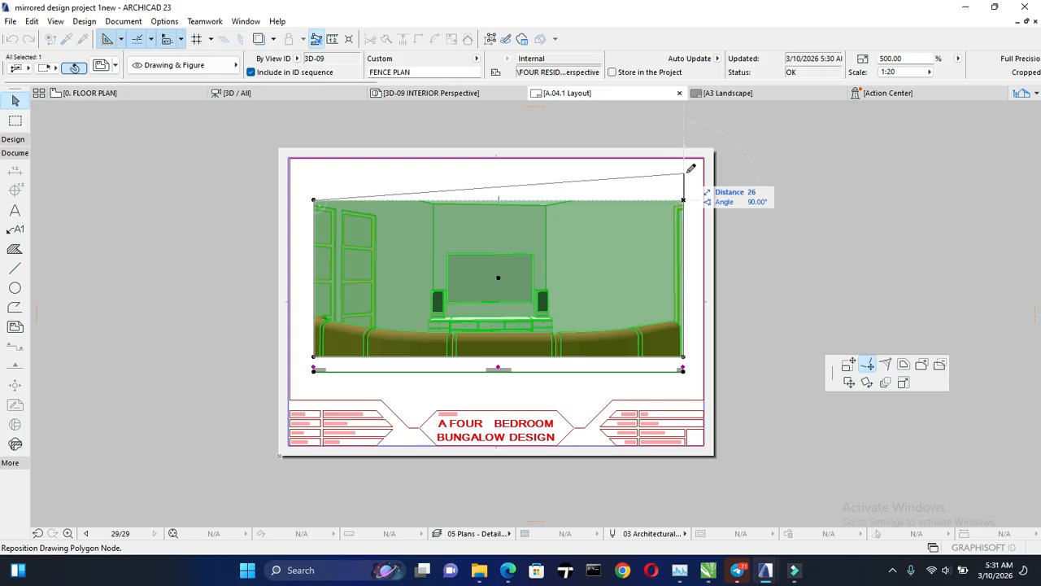
left_click(683, 172)
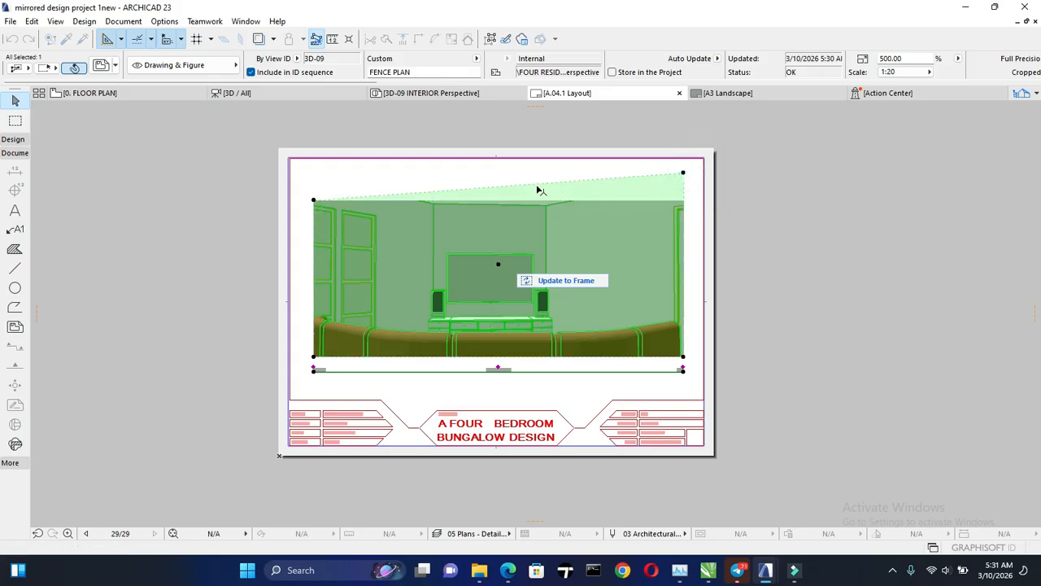
left_click(314, 200)
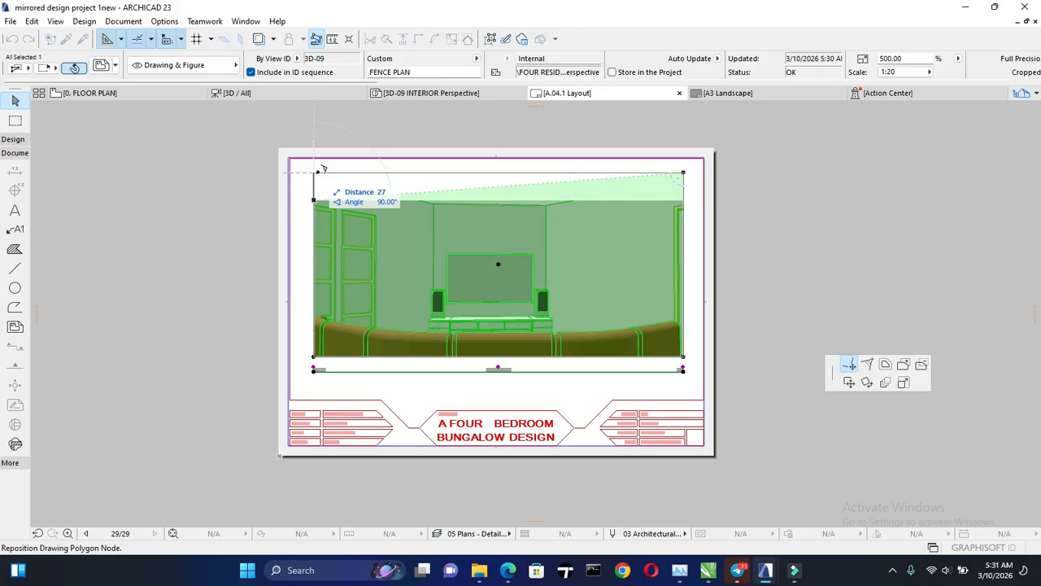
left_click(315, 172)
- Extend the drawing frame downward by moving both lower corners to just above the title block, and update the drawing to the frame
left_click(683, 357)
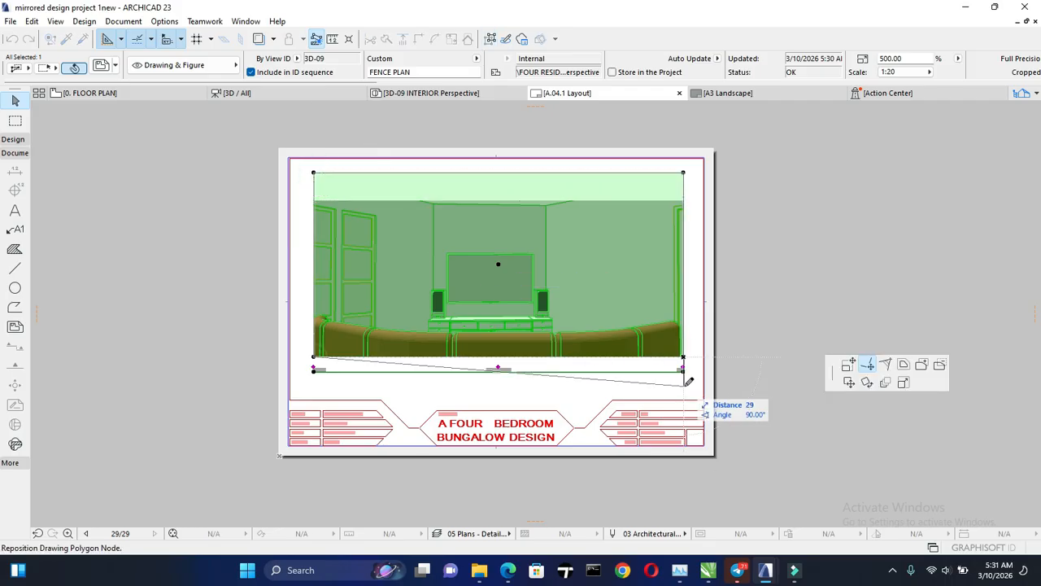
left_click(683, 378)
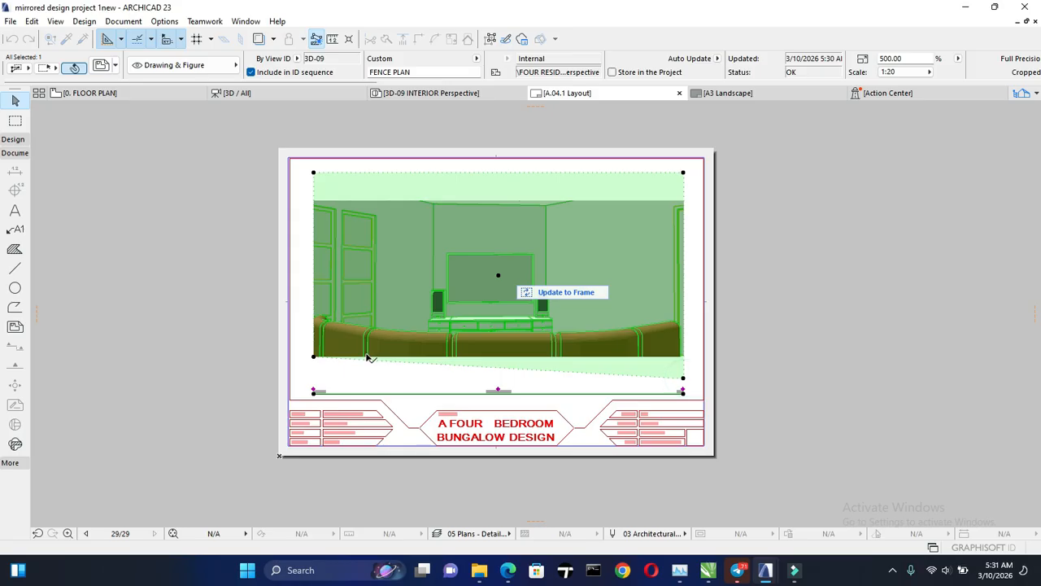
left_click(314, 358)
left_click(313, 378)
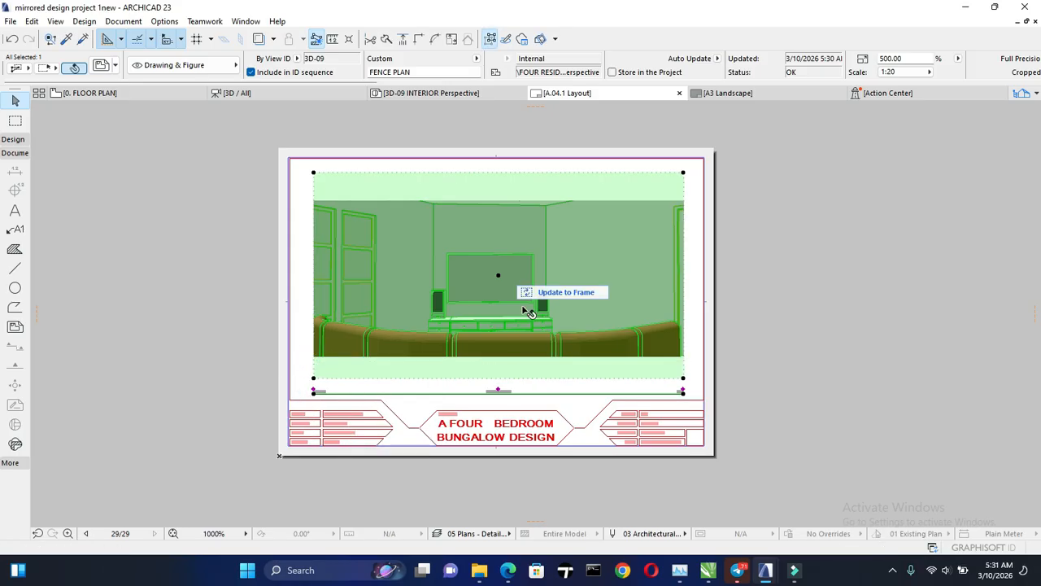
left_click(526, 292)
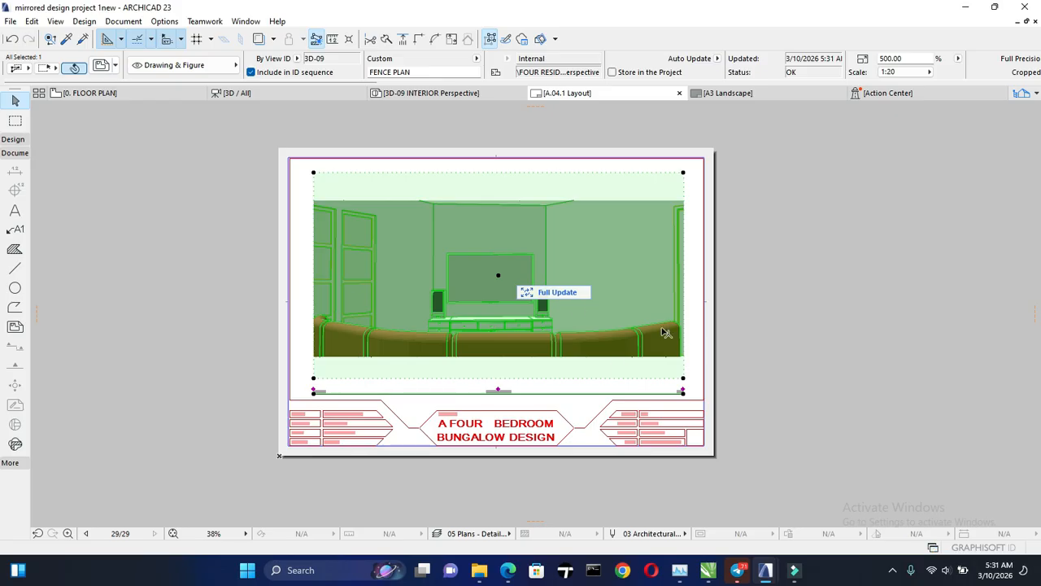
- Run a full update of the 3D-09 drawing on the layout, deselect it and check the result on the sheet
left_click(543, 296)
left_click(805, 315)
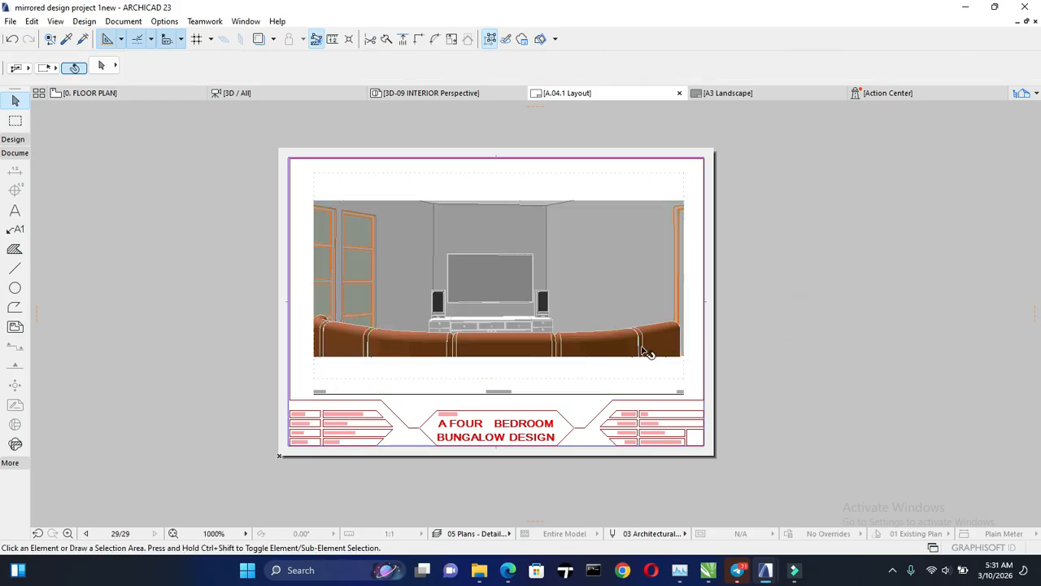
scroll(486, 350, "up", 3)
scroll(488, 344, "down", 3)
middle_click_drag(489, 346, 486, 366)
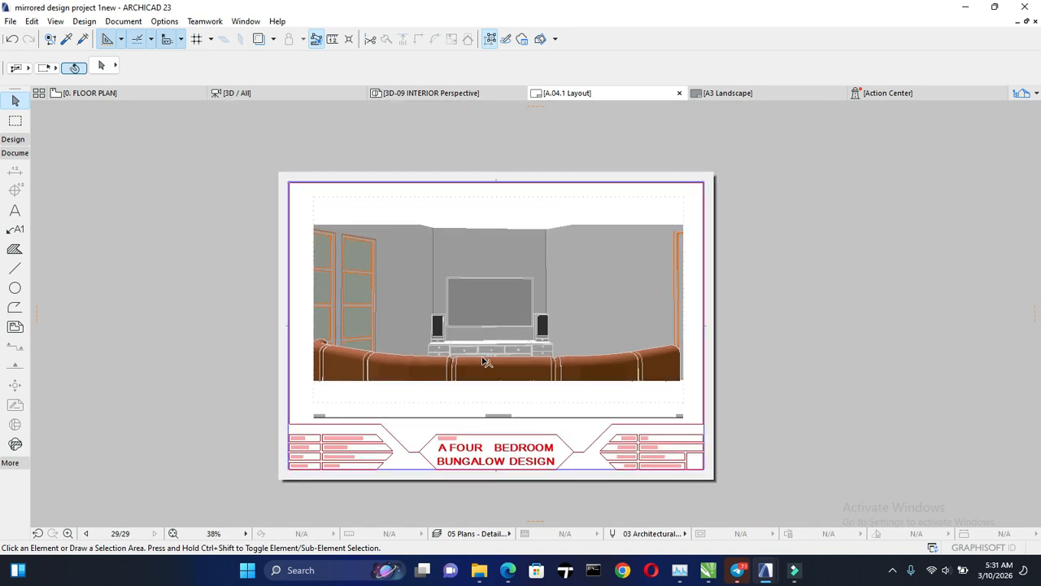
- Return to the living room's 3D perspective to review it, leaving no wall selected
left_click(462, 290)
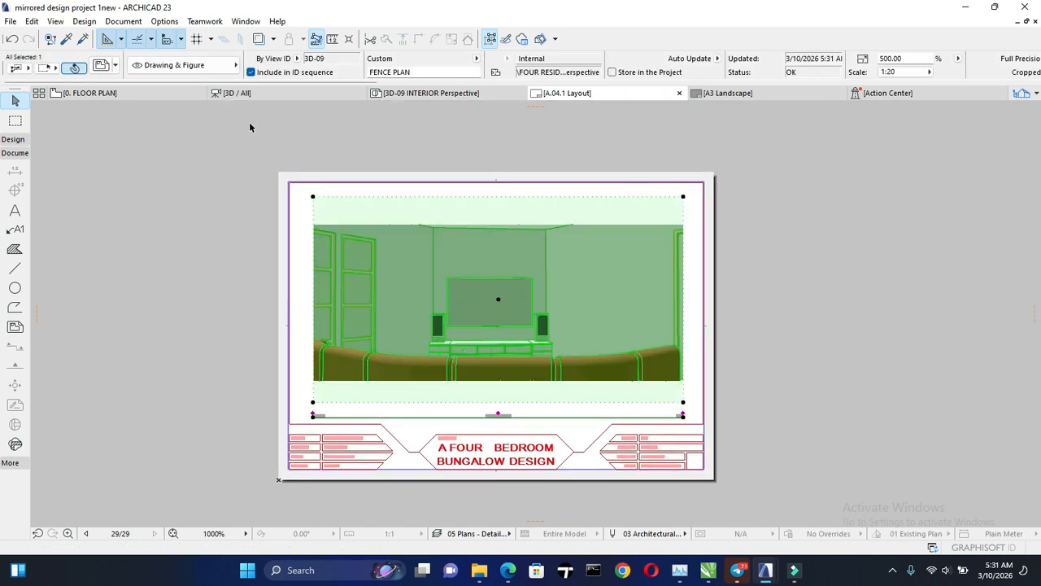
mouse_move(253, 98)
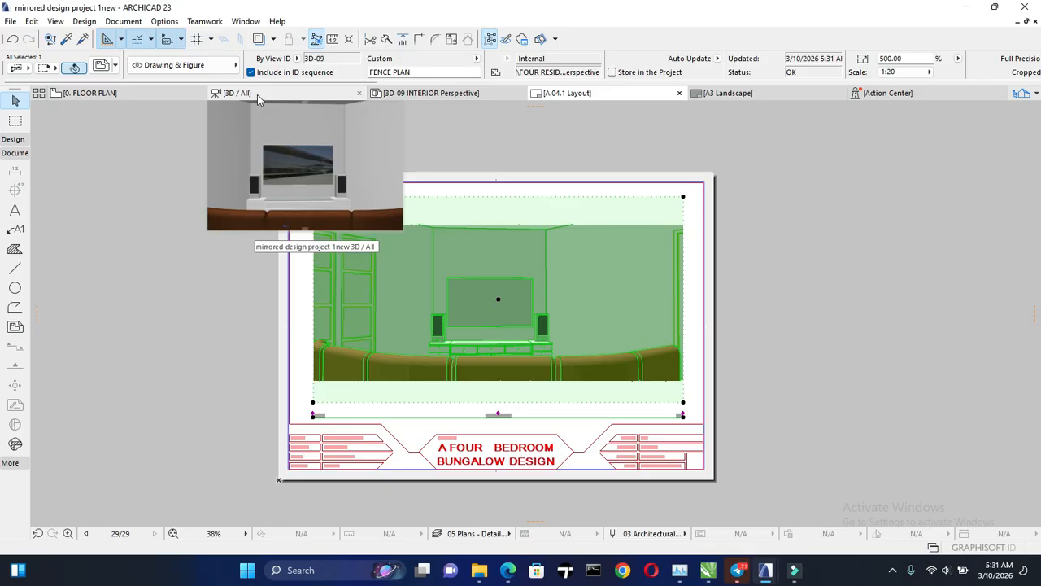
left_click(257, 94)
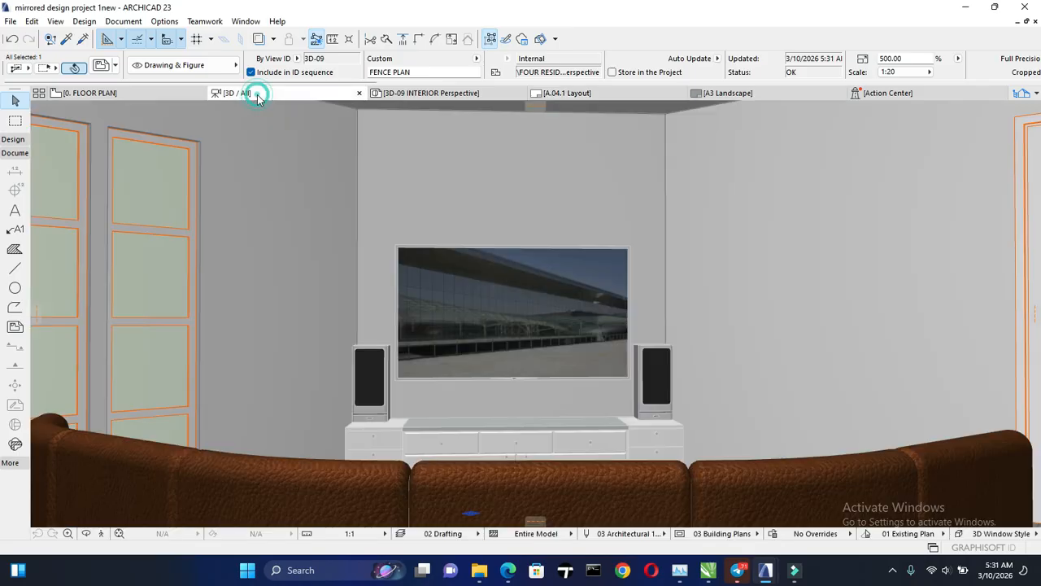
right_click(262, 192)
left_click(345, 207)
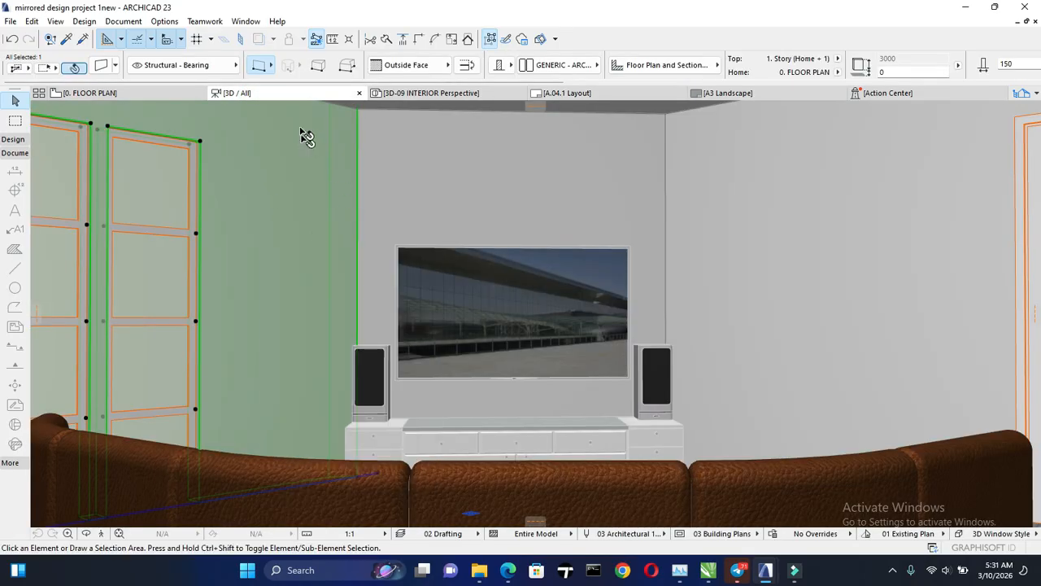
key("Escape")
left_click(249, 94)
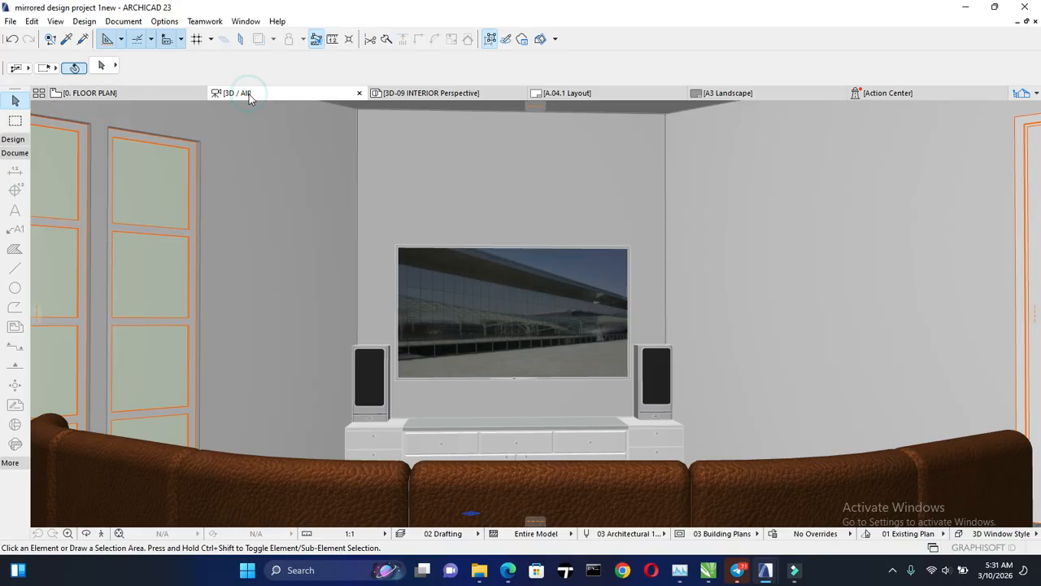
- Review the camera and target heights in the living room camera's settings from the floor plan, then close the settings unchanged
left_click(90, 93)
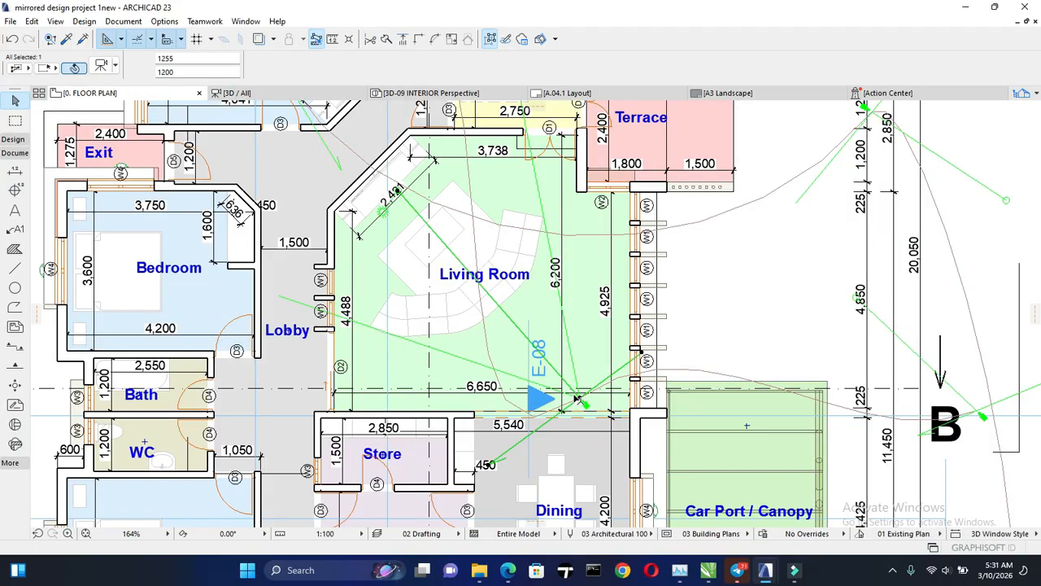
left_click(75, 68)
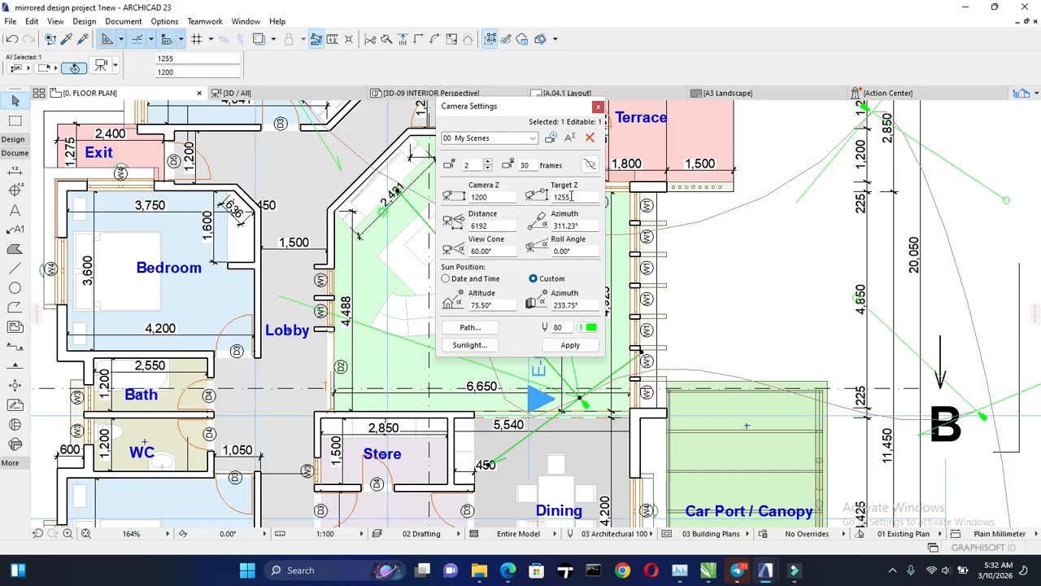
left_click_drag(571, 196, 561, 196)
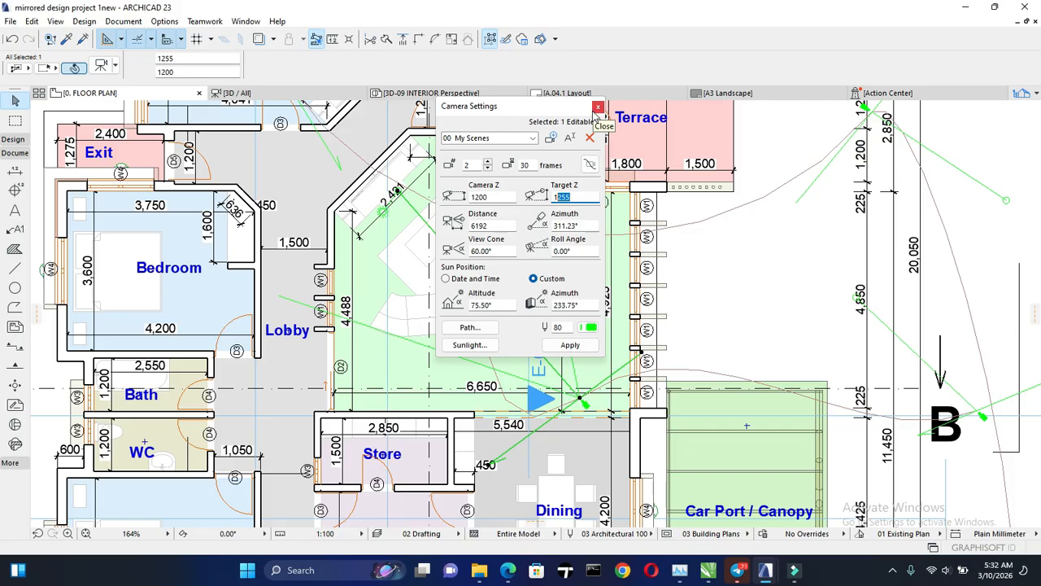
left_click(598, 108)
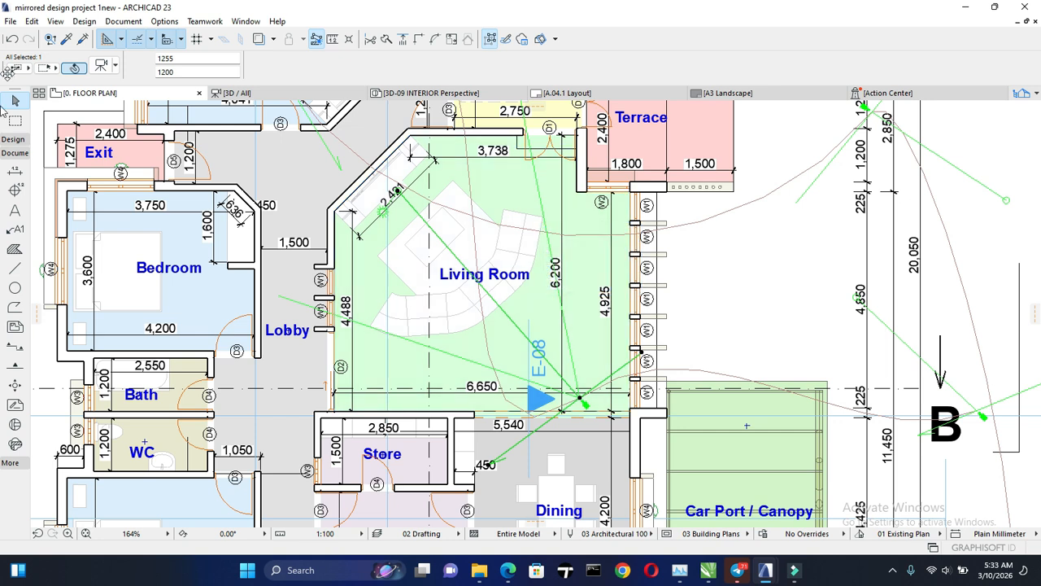
- Place a camera in the bedroom beside the lobby, standing at its D3 door and aimed about 4390 mm toward the opposite corner
left_click(11, 152)
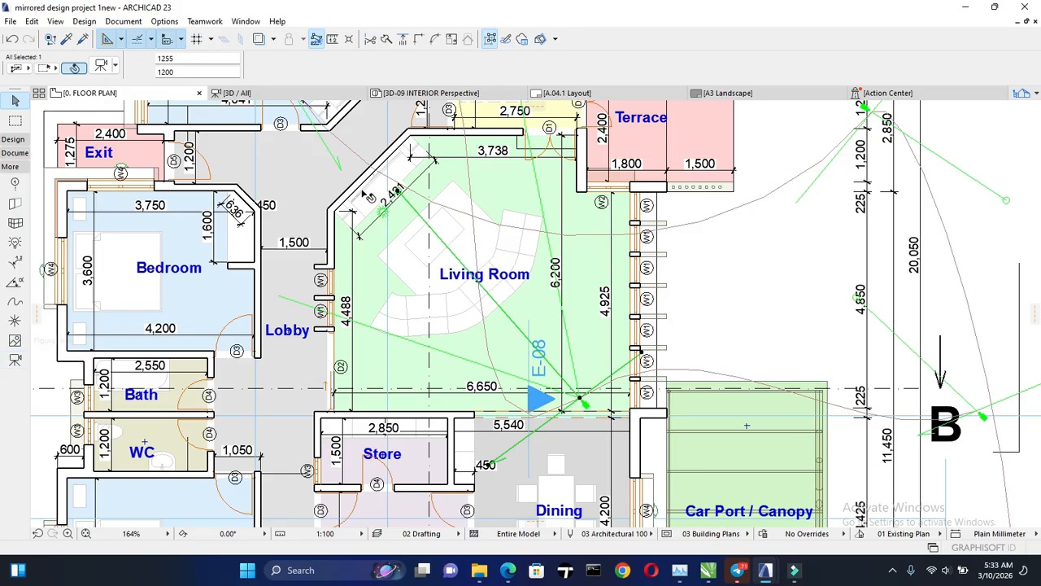
scroll(366, 189, "down", 2)
left_click(16, 363)
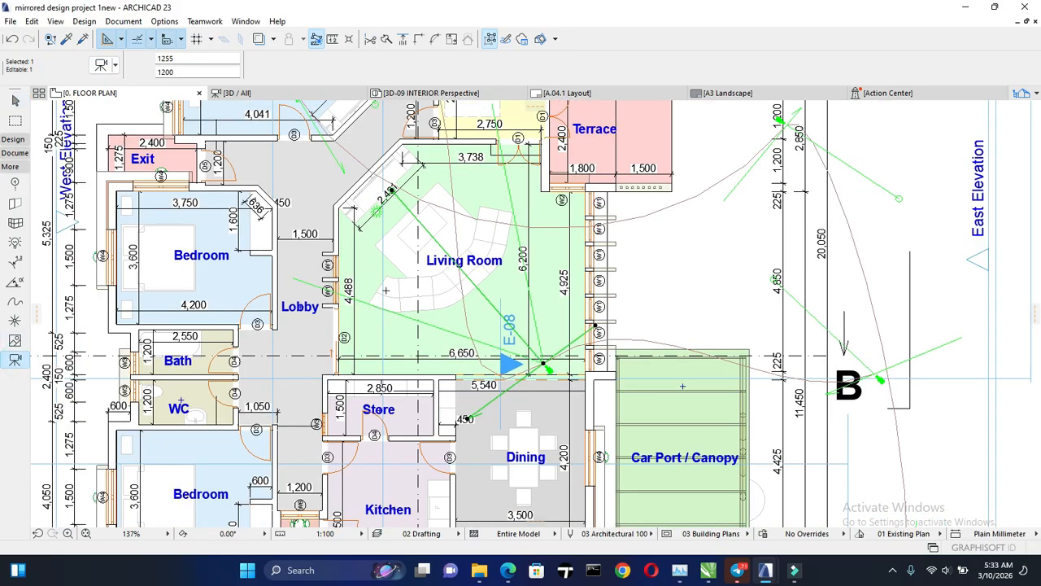
scroll(233, 300, "up", 3)
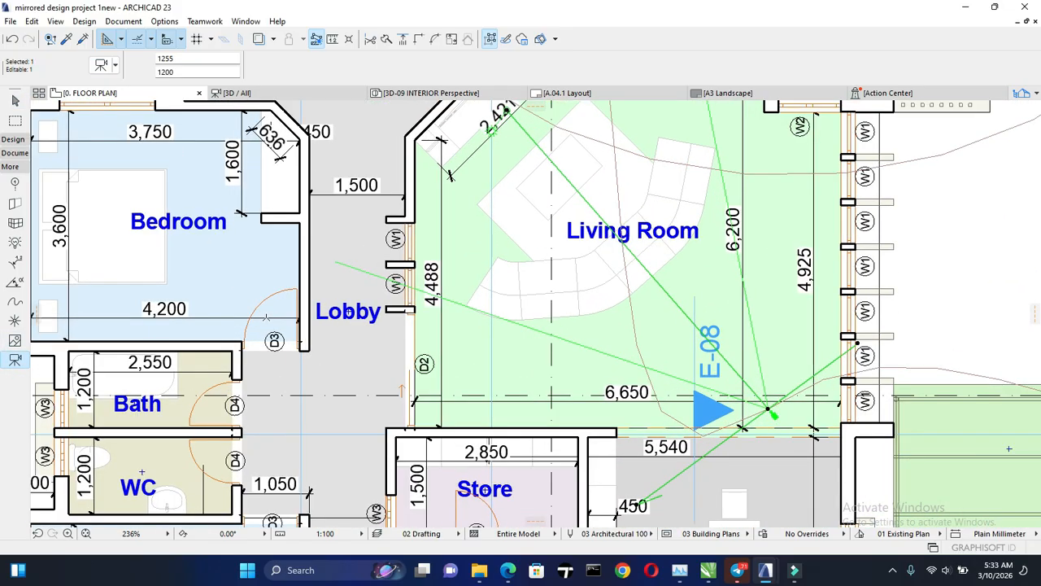
scroll(366, 287, "down", 2)
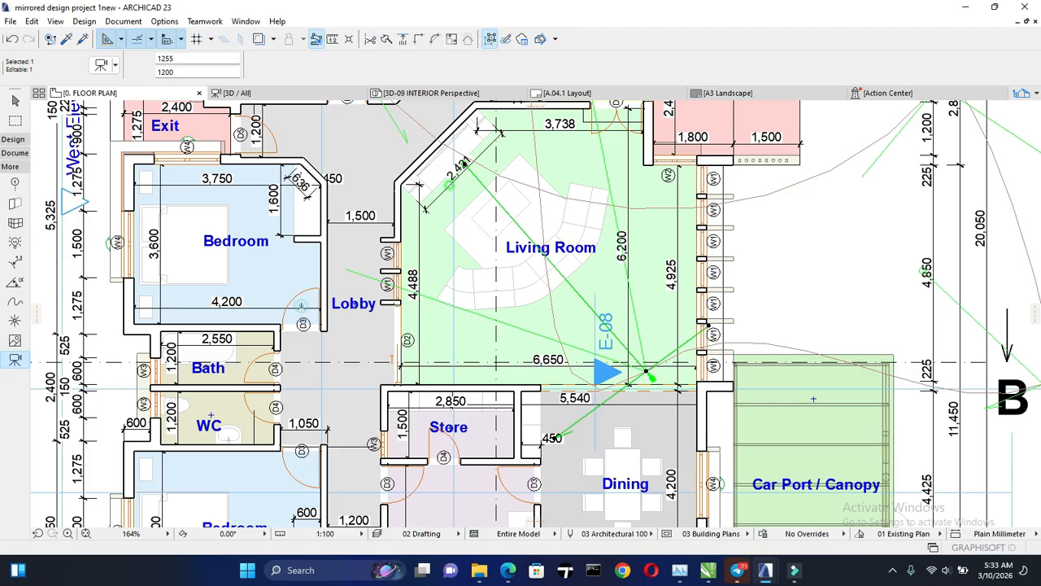
key("Escape")
left_click(302, 309)
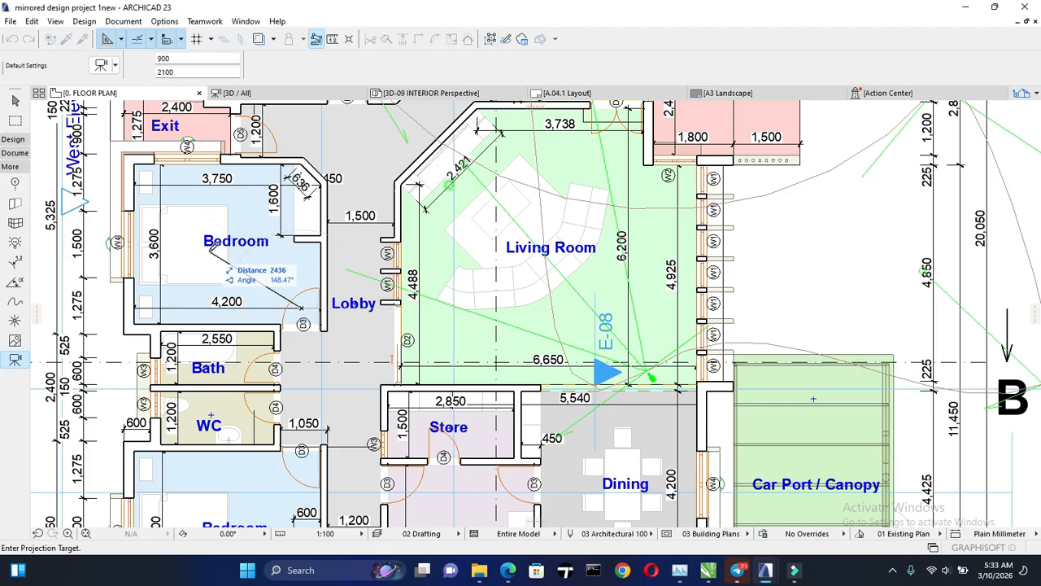
left_click(150, 186)
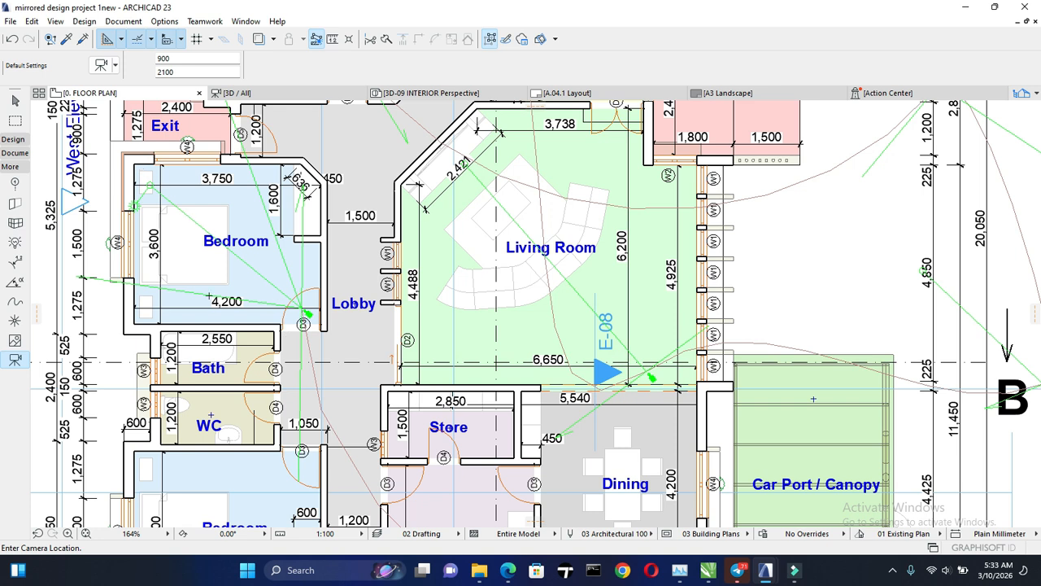
key("Escape")
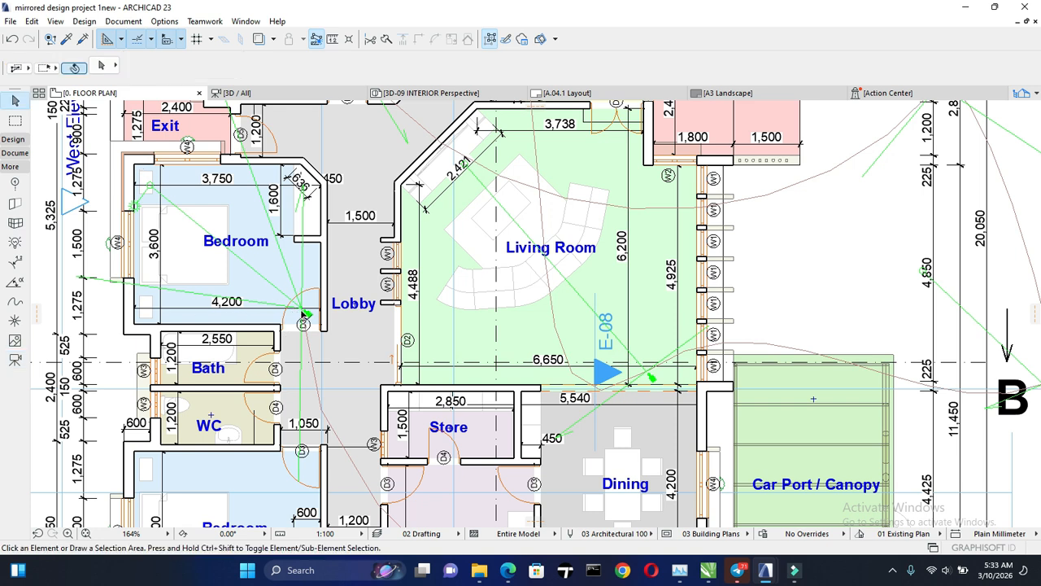
- Set the new bedroom camera's Camera Z height to 1500 mm and apply it
left_click(303, 310)
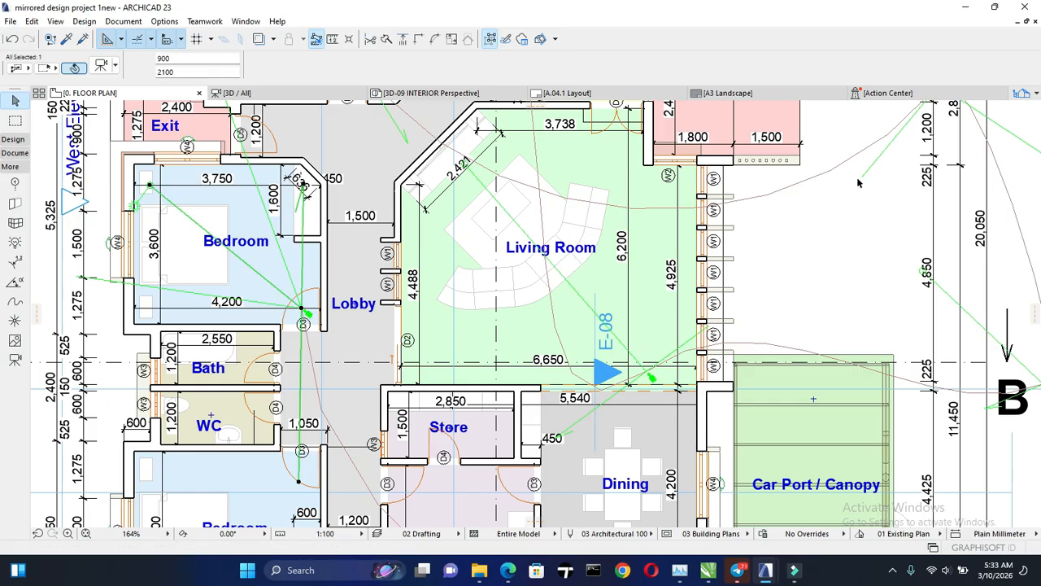
left_click(100, 64)
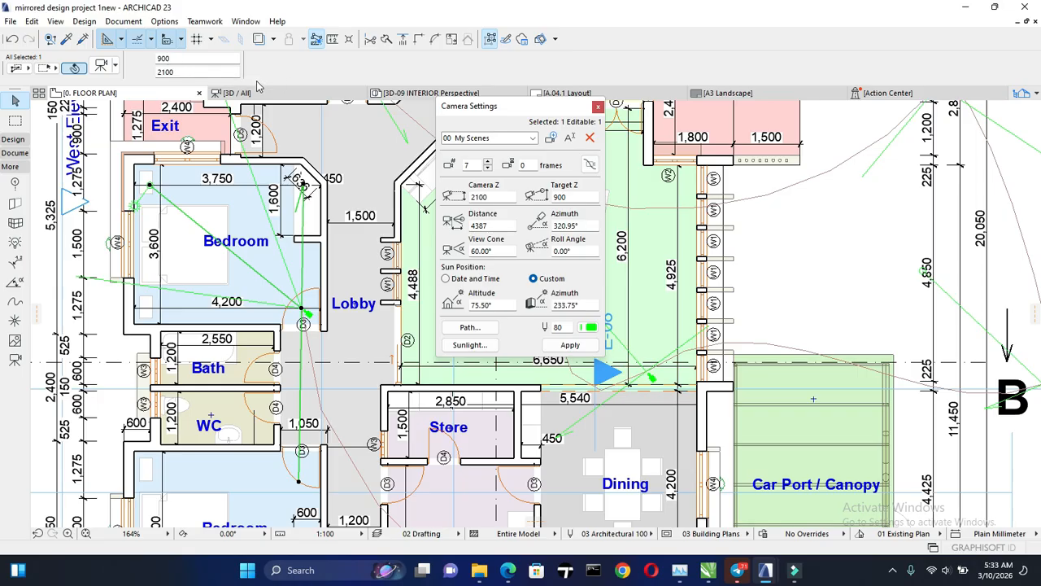
left_click(480, 197)
double_click(479, 197)
type("1500")
left_click(570, 344)
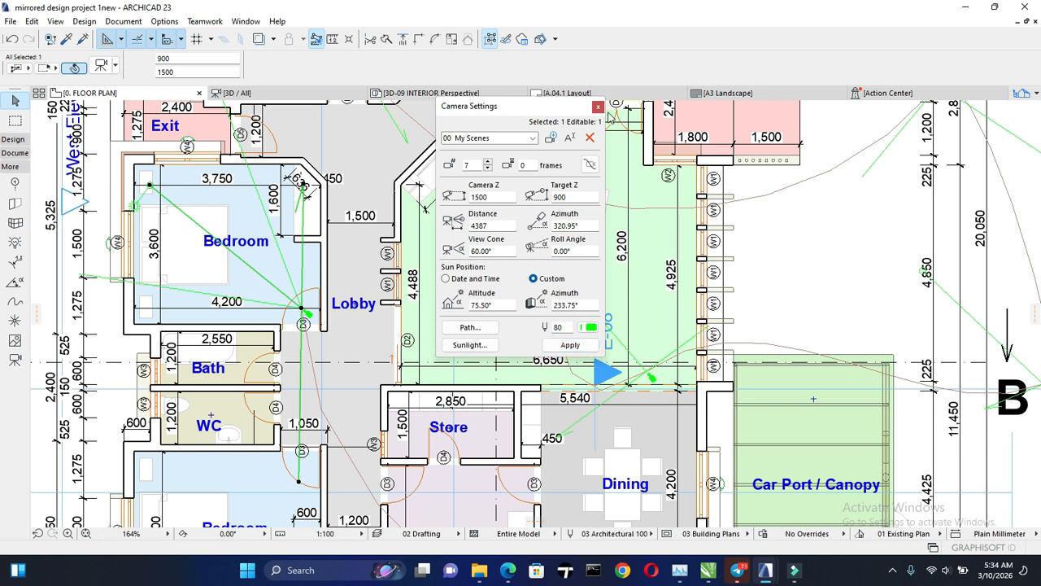
left_click(599, 107)
- Open the new bedroom camera's perspective from the project map in 3D and examine its framing of the bed and windows
left_click(1030, 93)
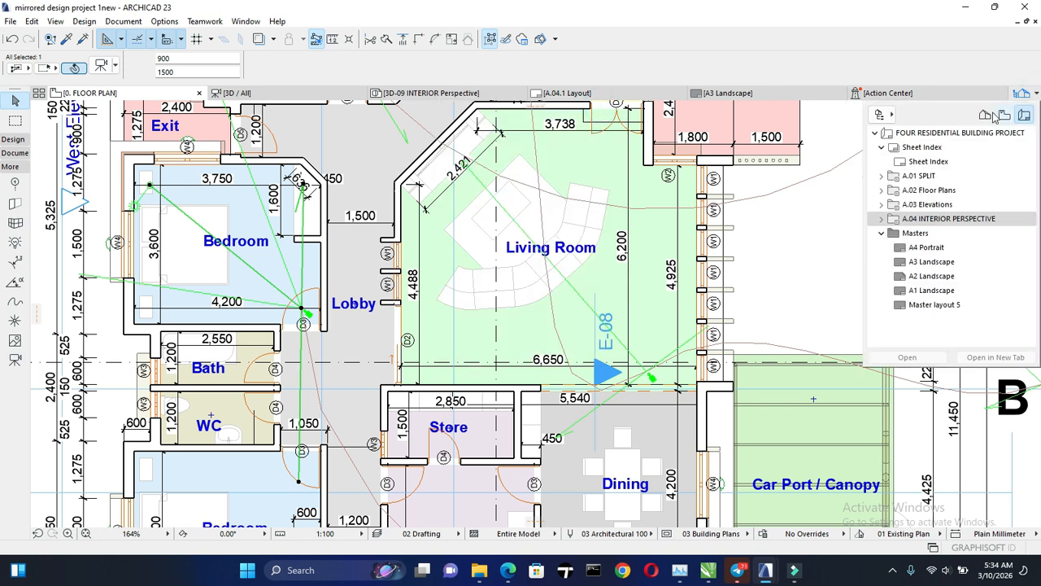
left_click(986, 115)
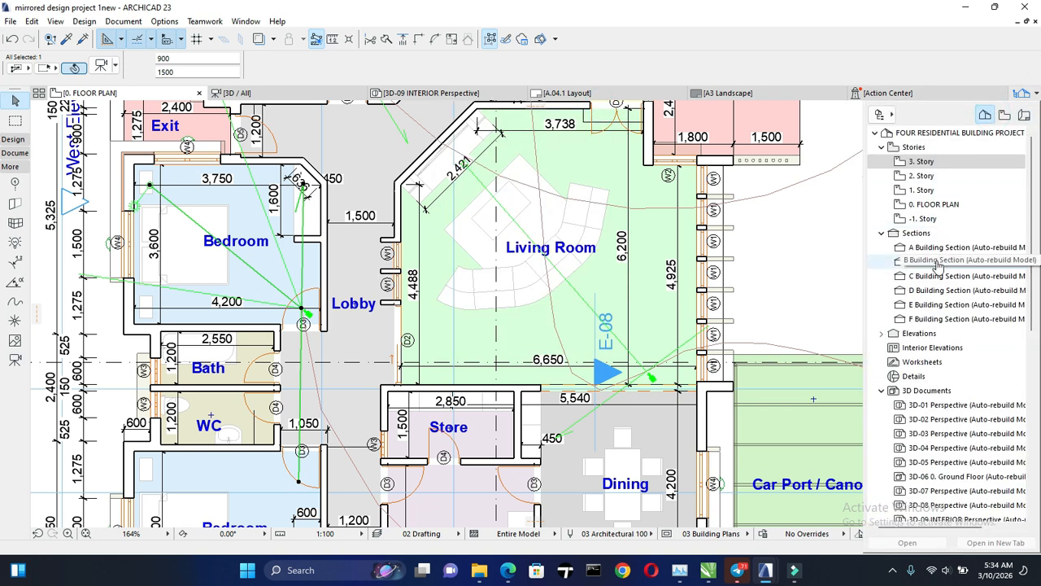
scroll(938, 268, "down", 10)
double_click(937, 419)
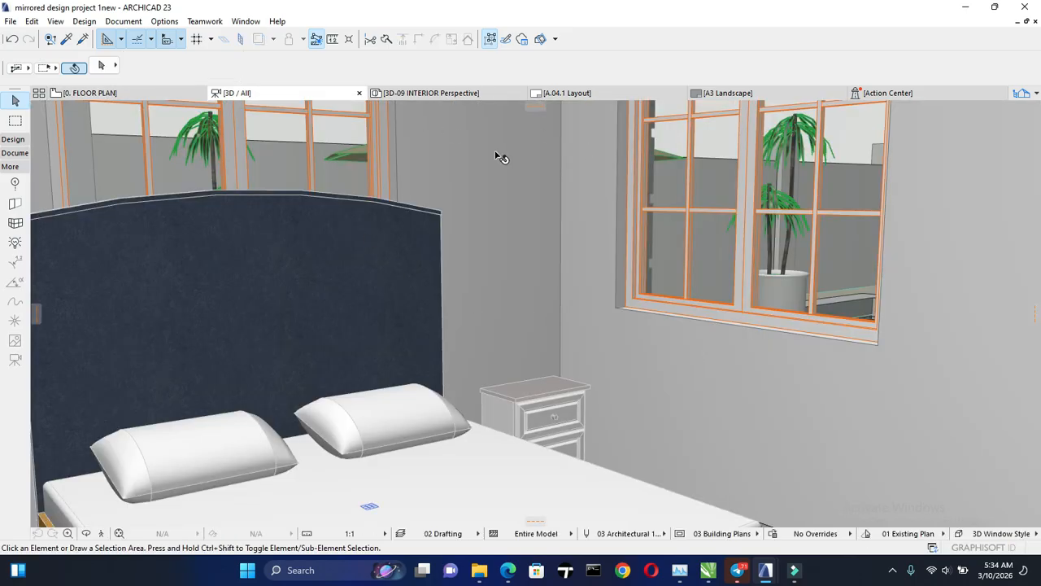
scroll(502, 159, "down", 3)
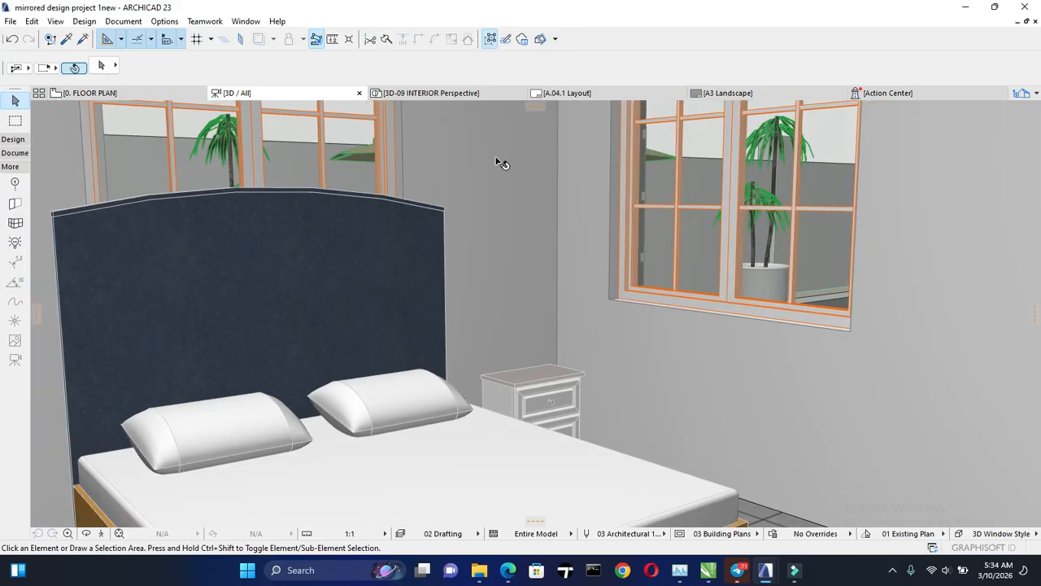
scroll(496, 159, "down", 1)
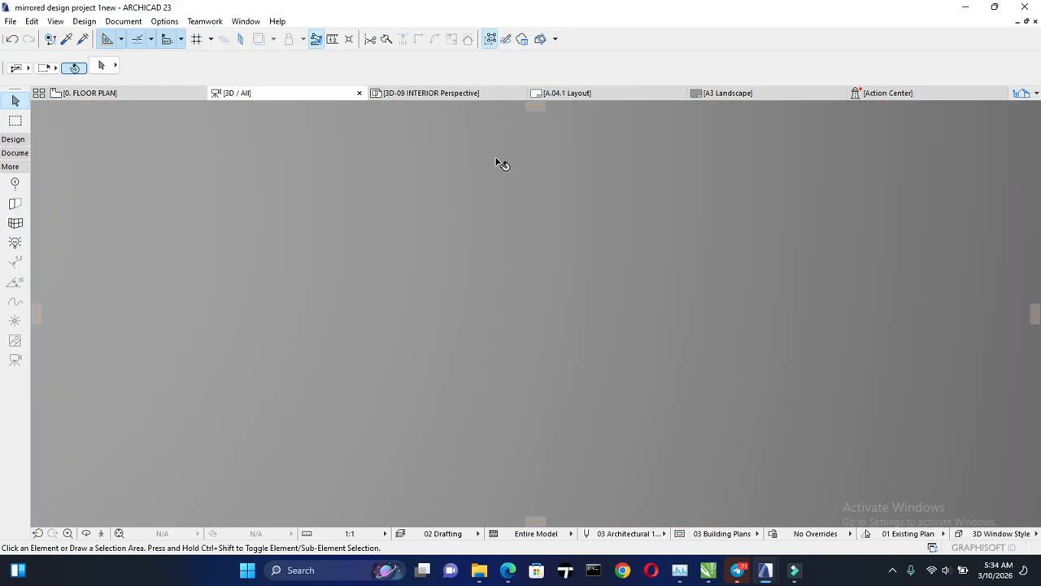
scroll(502, 164, "up", 2)
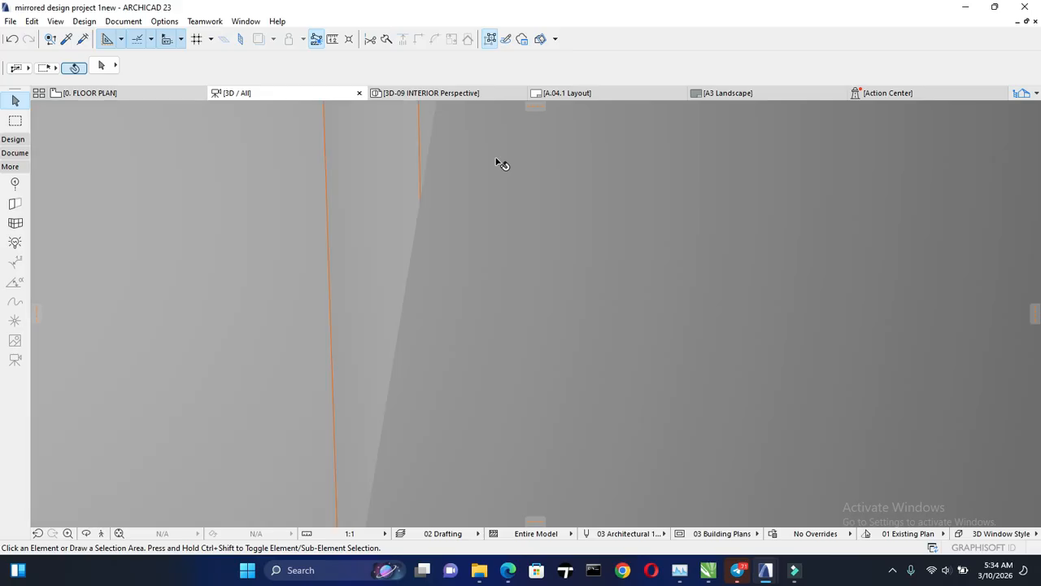
scroll(496, 161, "up", 1)
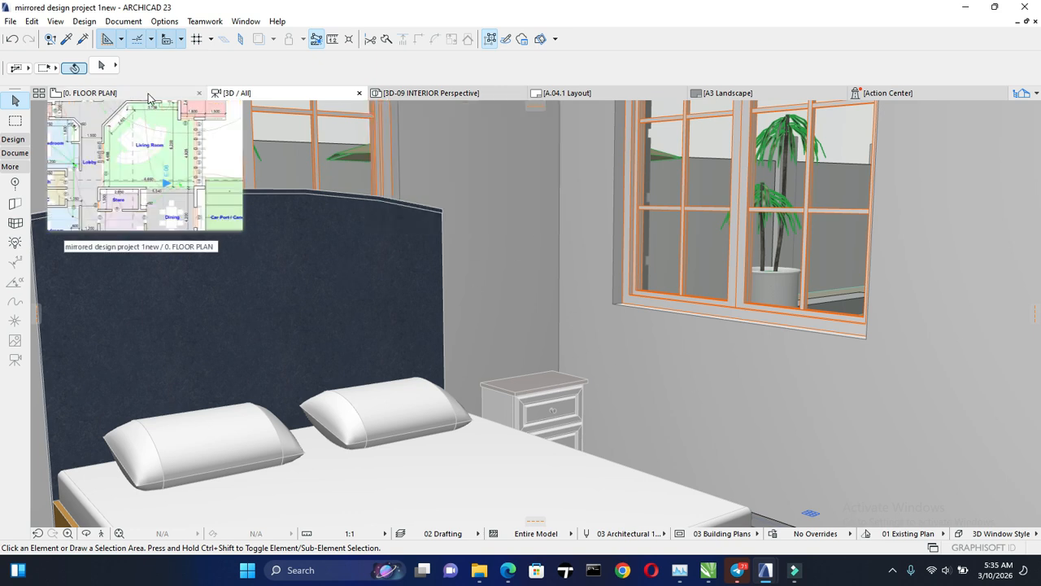
- Compare the bedroom camera's position and target on the floor plan with its 3D perspective
left_click(146, 94)
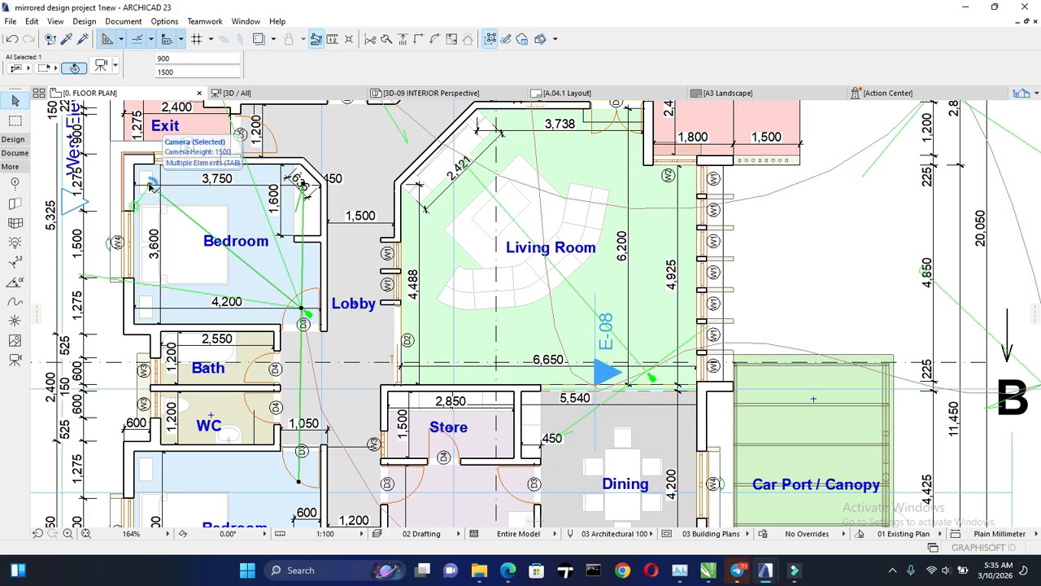
mouse_move(376, 96)
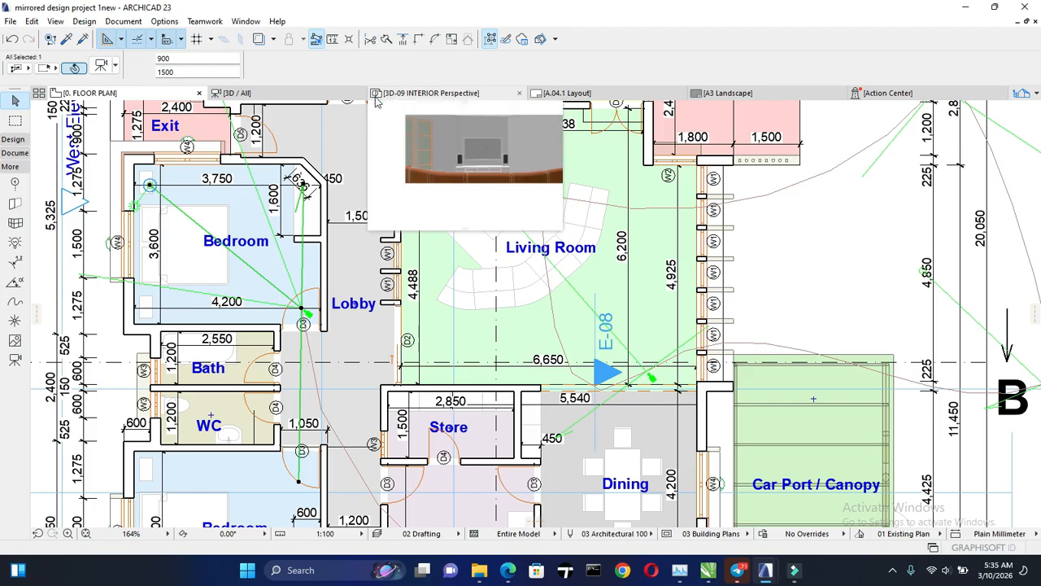
left_click(237, 93)
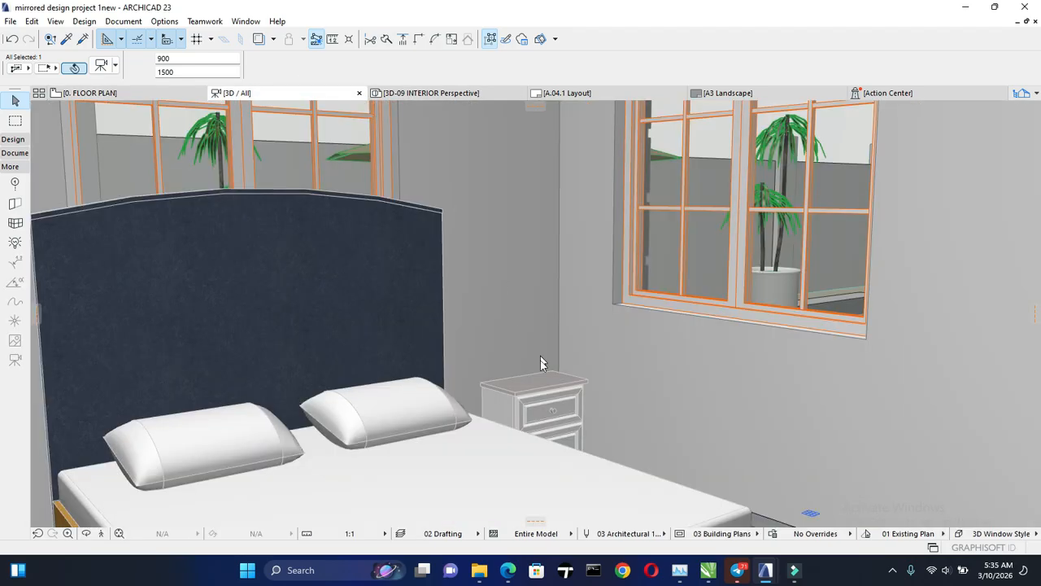
mouse_move(173, 101)
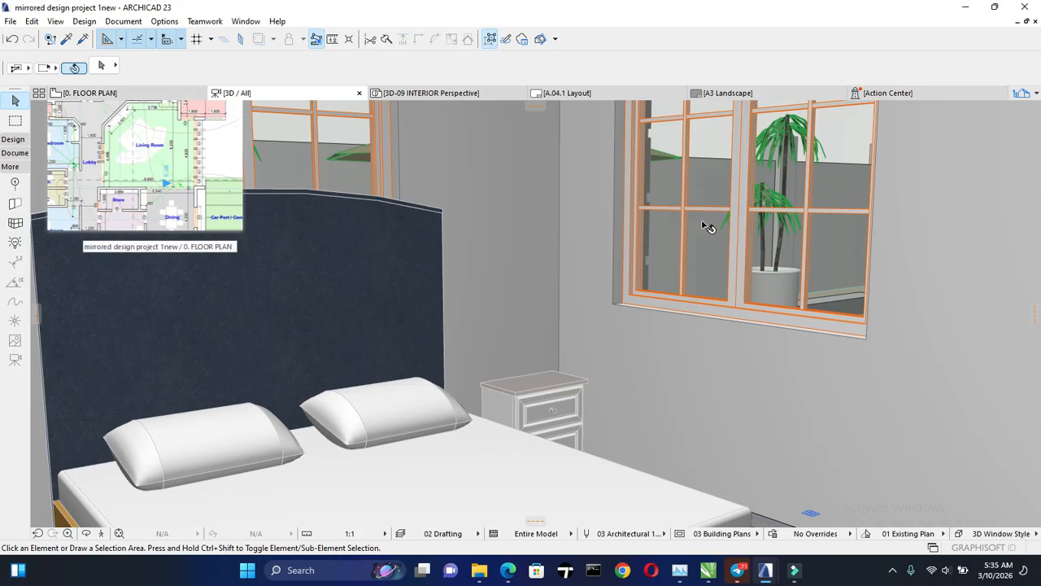
left_click(167, 95)
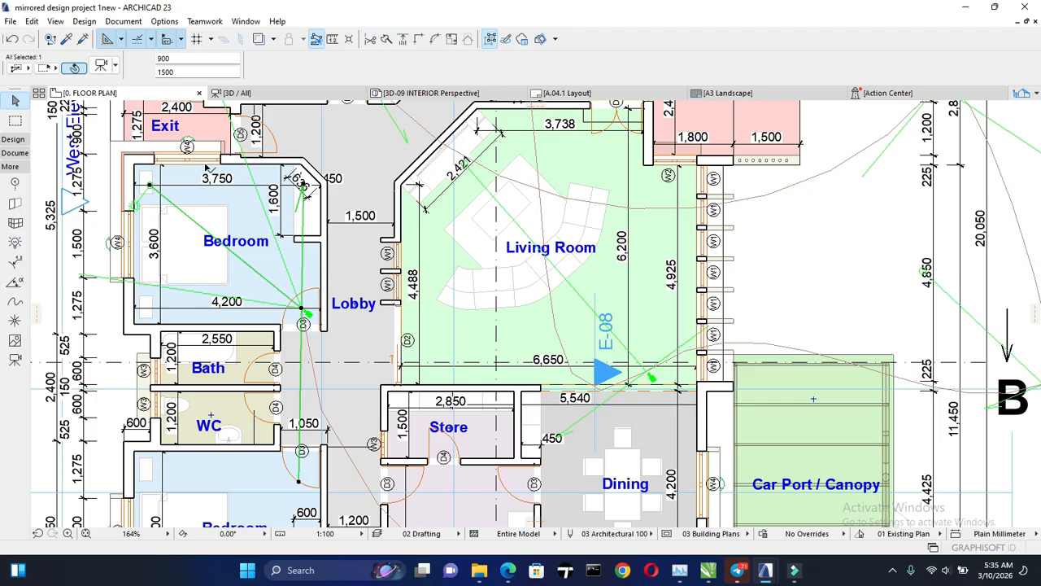
left_click(243, 94)
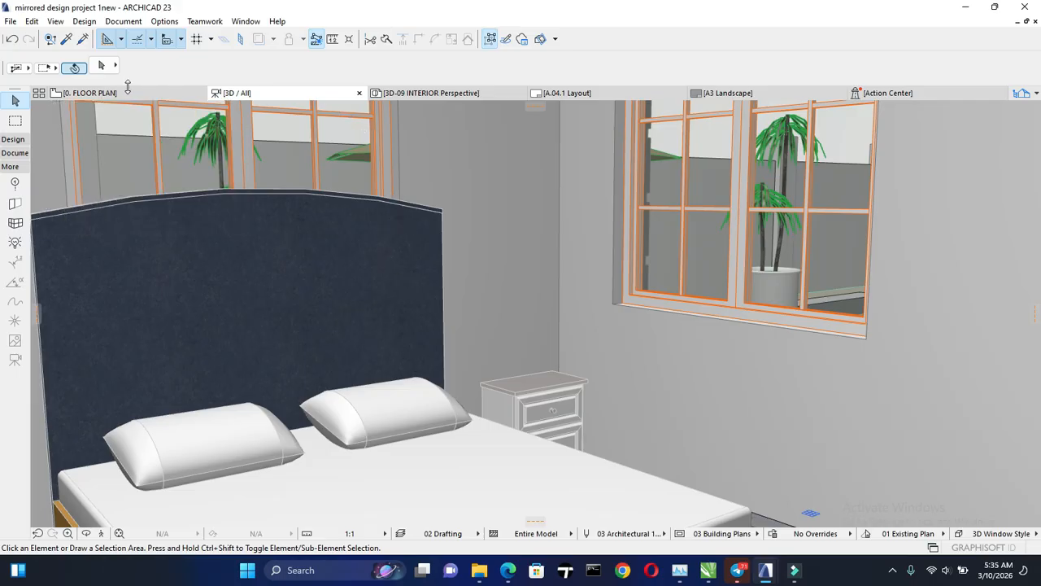
mouse_move(130, 95)
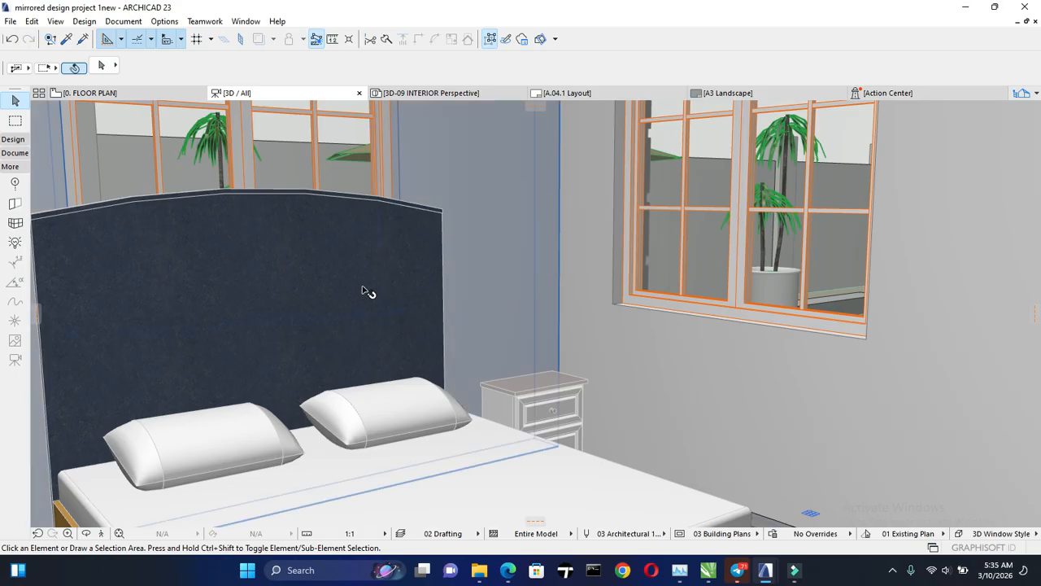
- Create a 3D document from Camera 7 with reference ID 3D-10, named BEDROOM INTERIOR Perspective
right_click(251, 97)
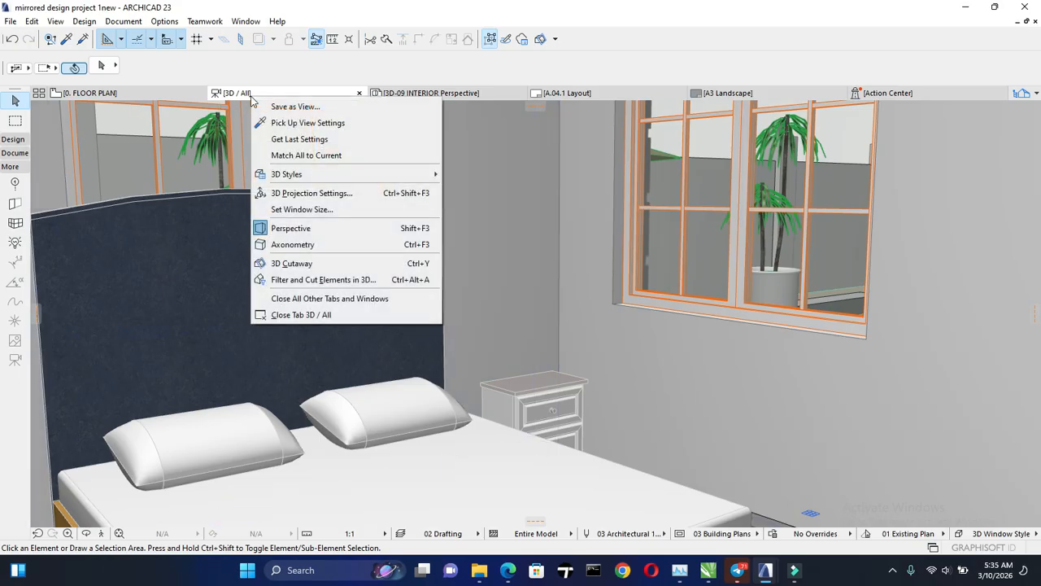
left_click(260, 90)
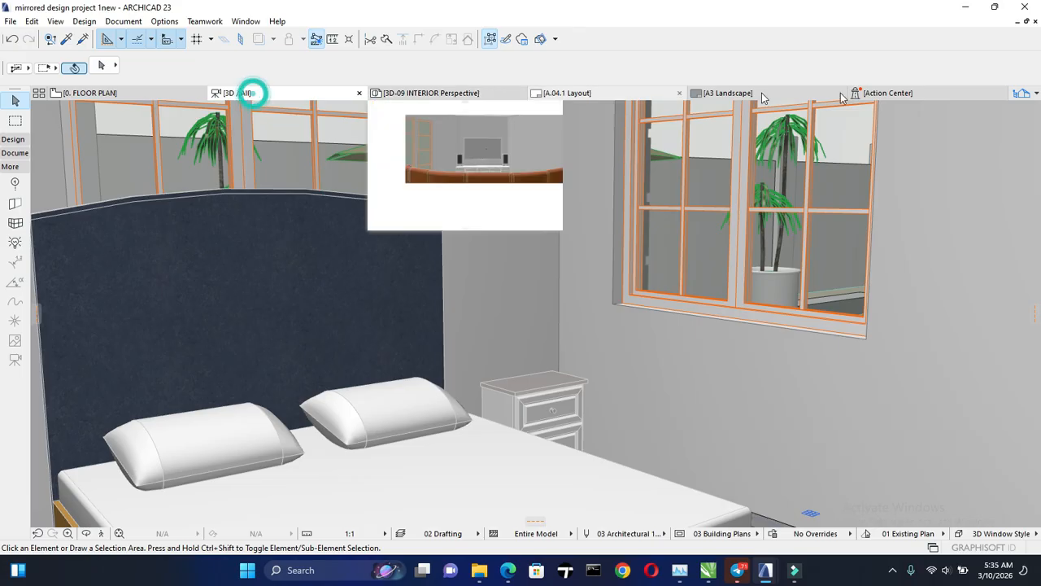
left_click(1022, 93)
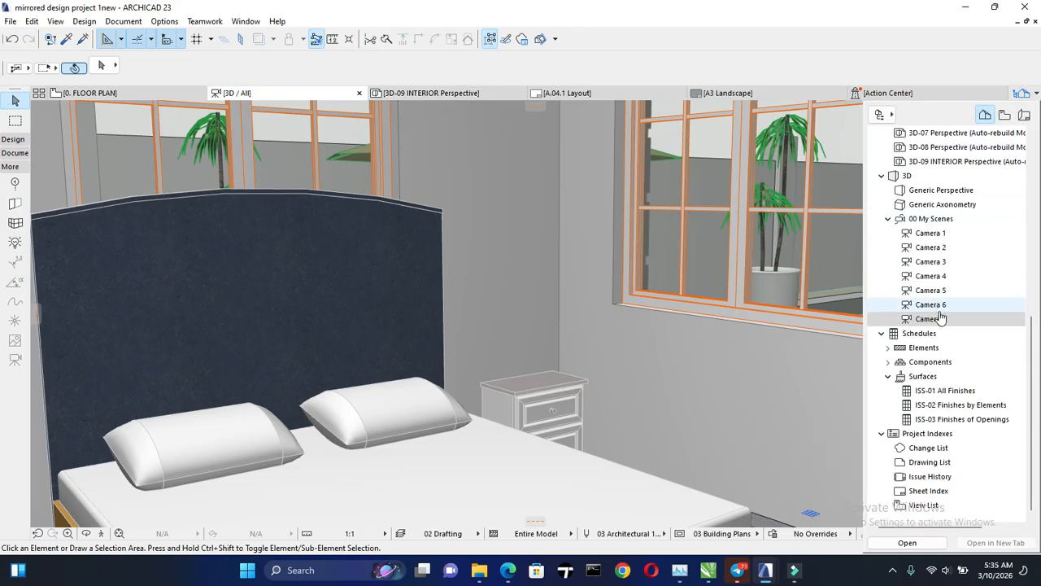
right_click(941, 320)
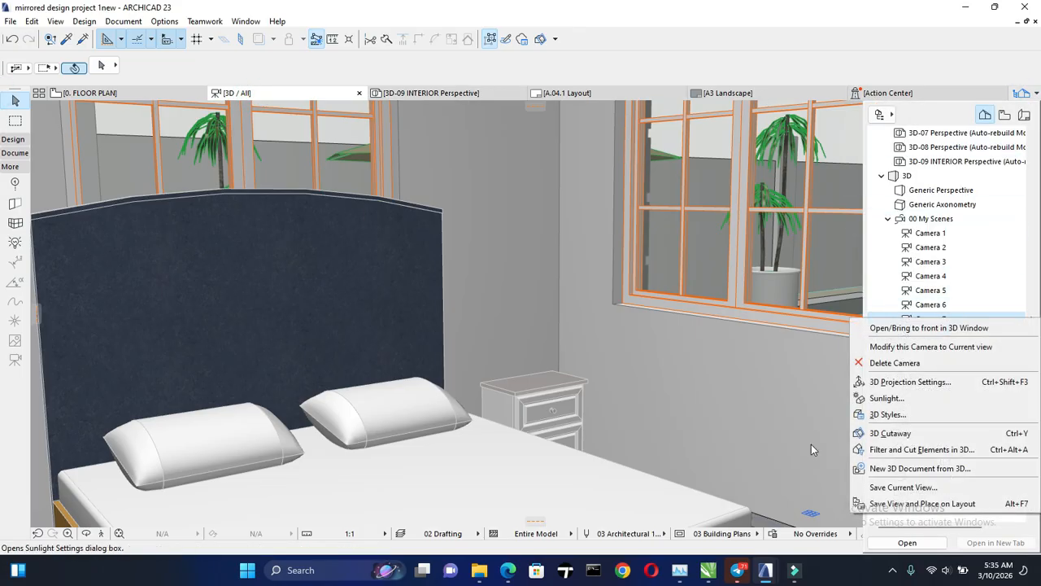
left_click(893, 469)
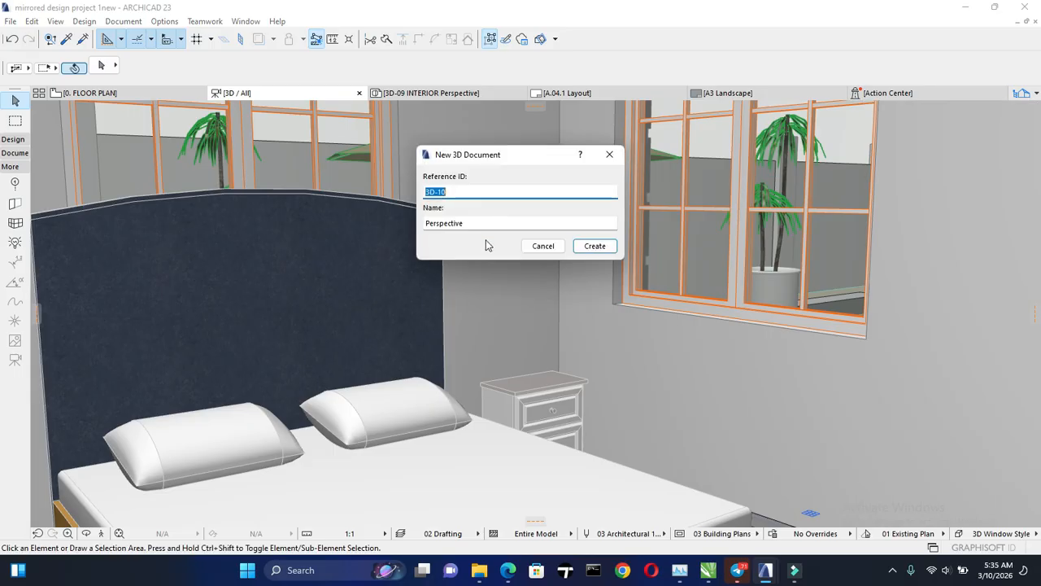
left_click(455, 223)
left_click(426, 220)
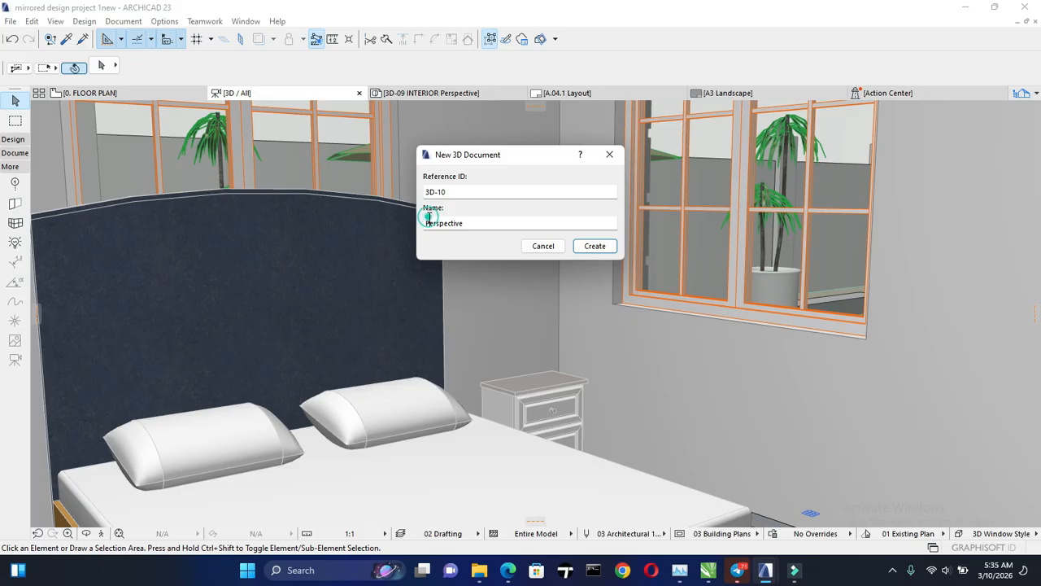
type("BEDROO")
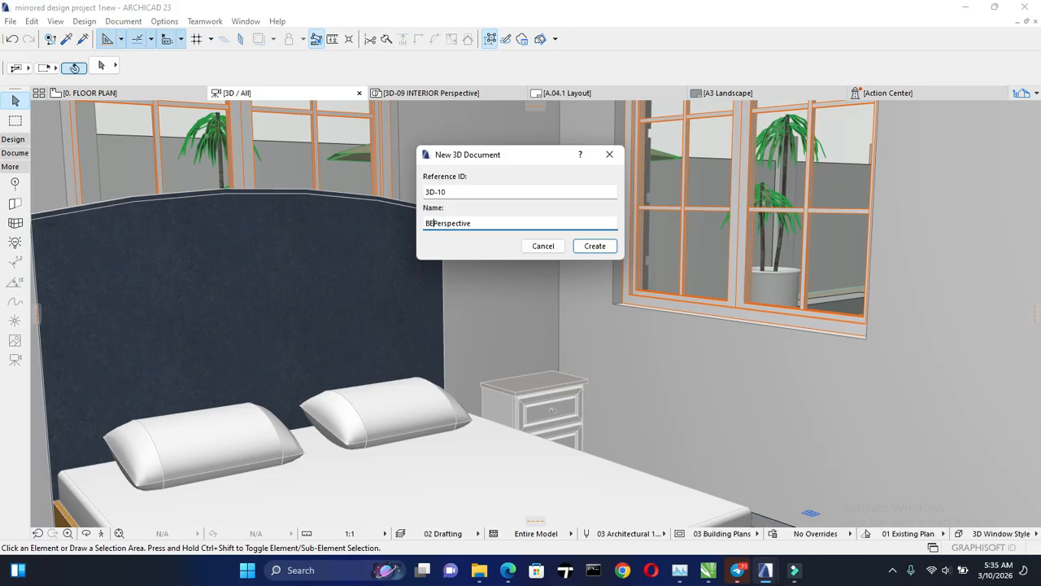
type("M INTERIOR")
key("Return")
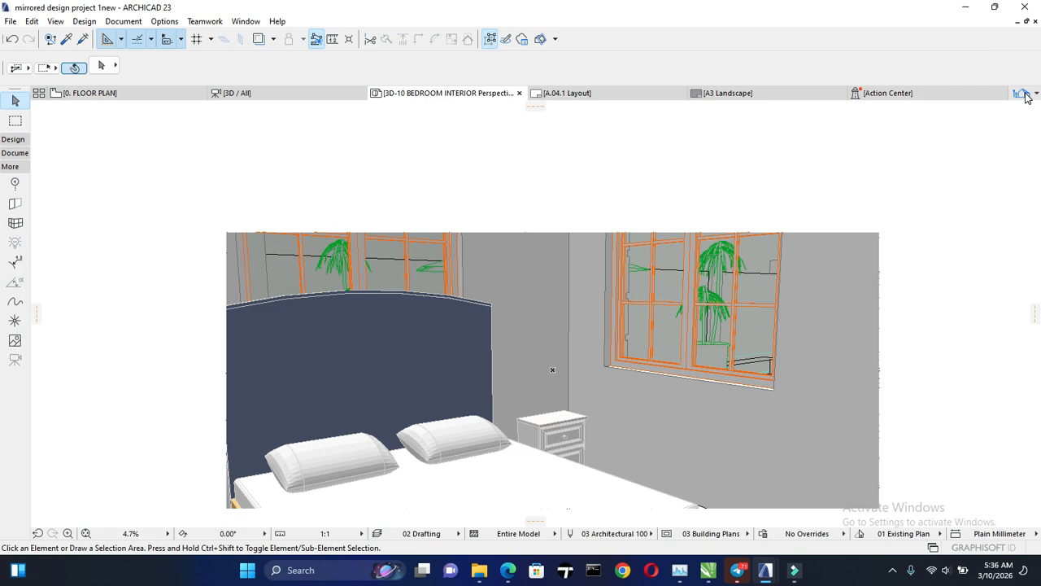
- Examine the 3D-10 bedroom drawing and locate it among the 3D documents in the project map
scroll(422, 226, "down", 2)
left_click(627, 341)
left_click(885, 292)
left_click(1024, 92)
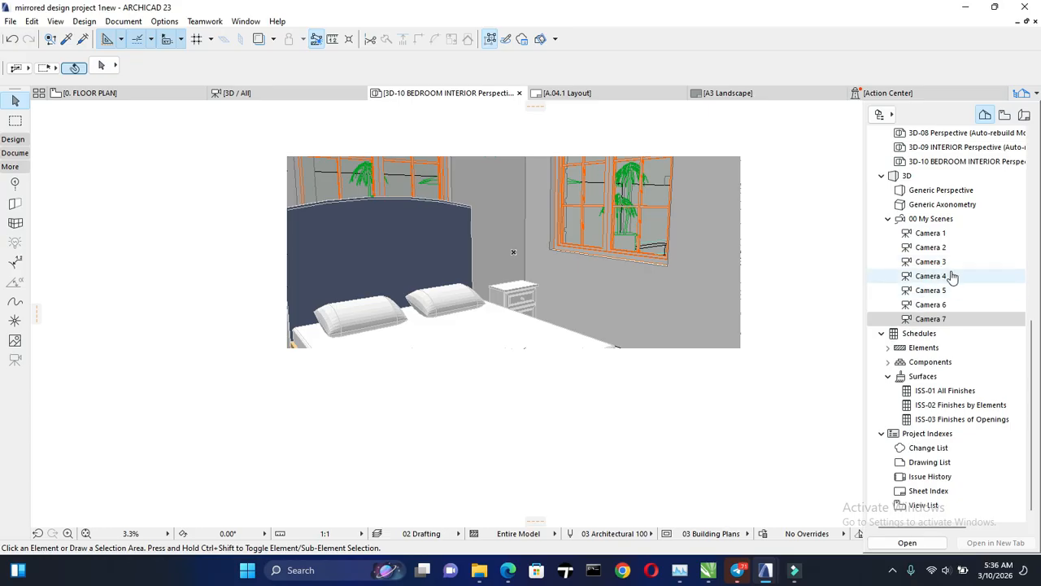
scroll(948, 236, "up", 3)
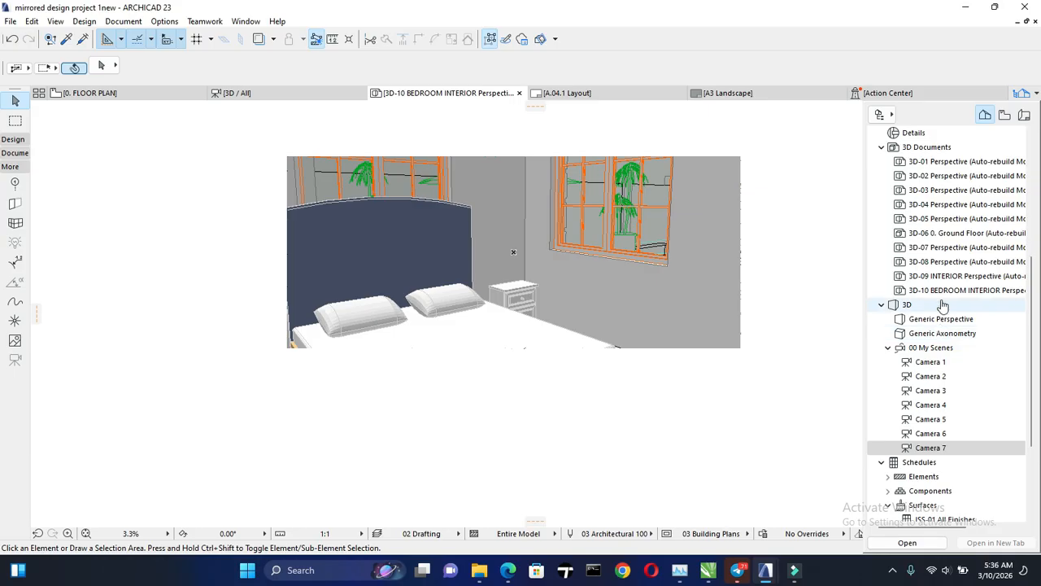
left_click(942, 293)
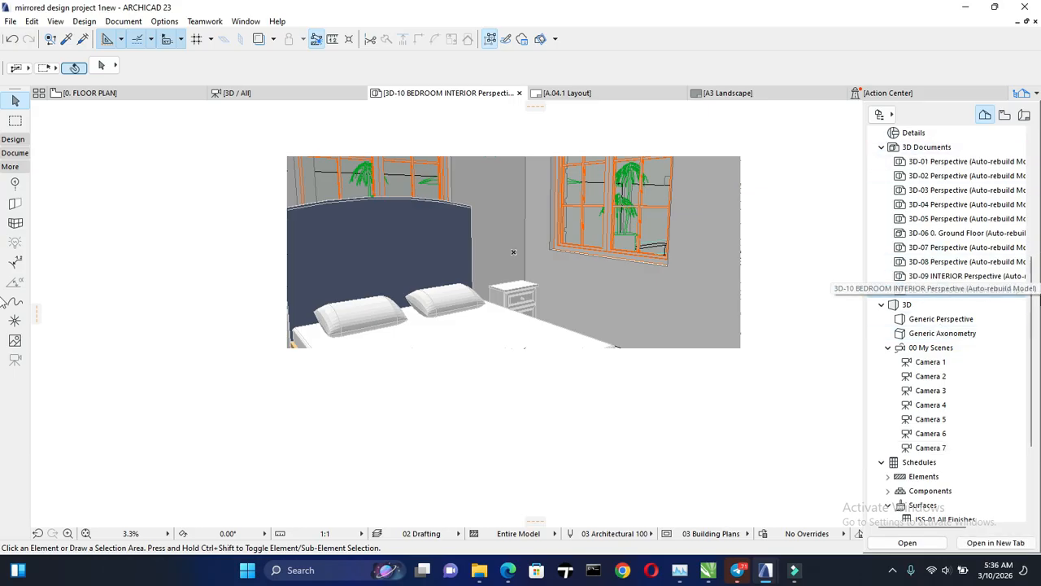
- Create a new layout in the A.04 INTERIOR PERSPECTIVE subset using the A3 Landscape master
left_click(1024, 115)
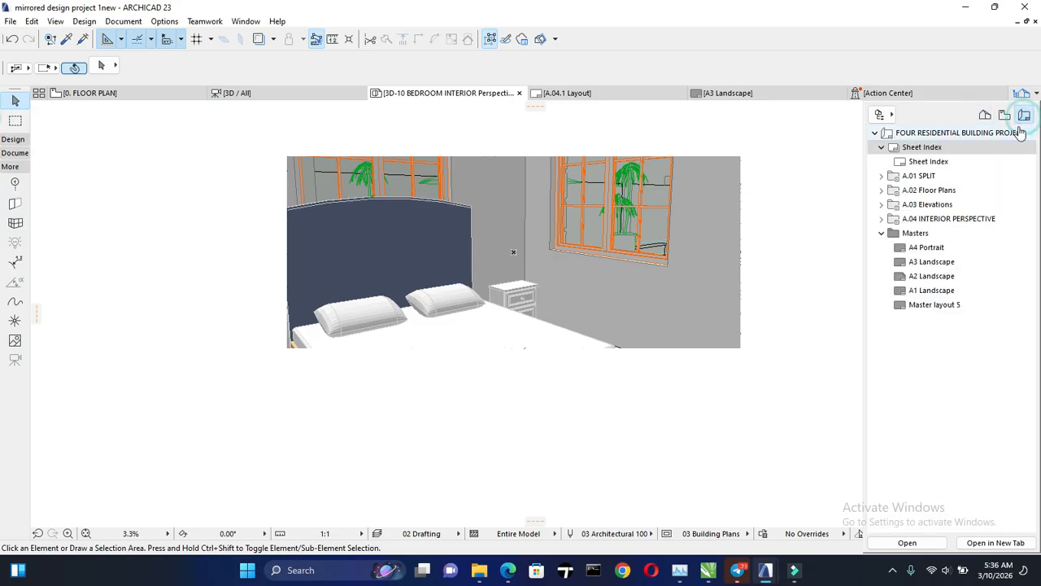
left_click(881, 218)
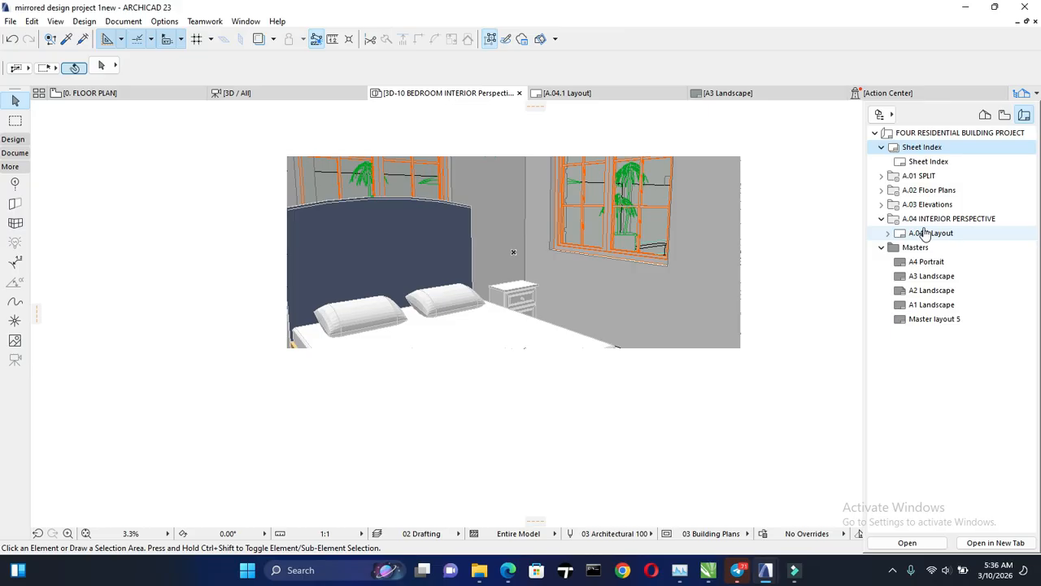
left_click(927, 220)
right_click(928, 220)
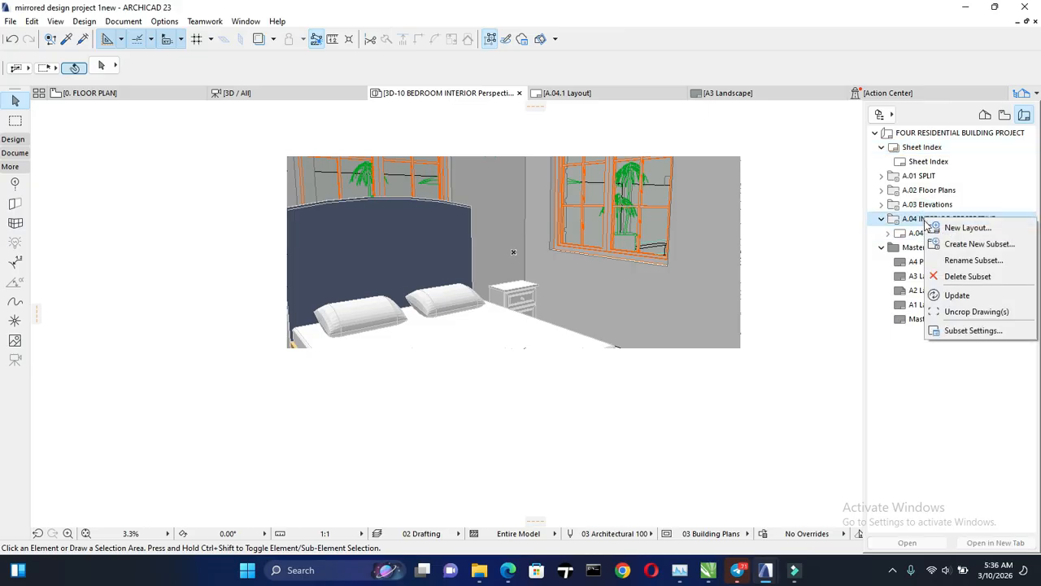
left_click(966, 228)
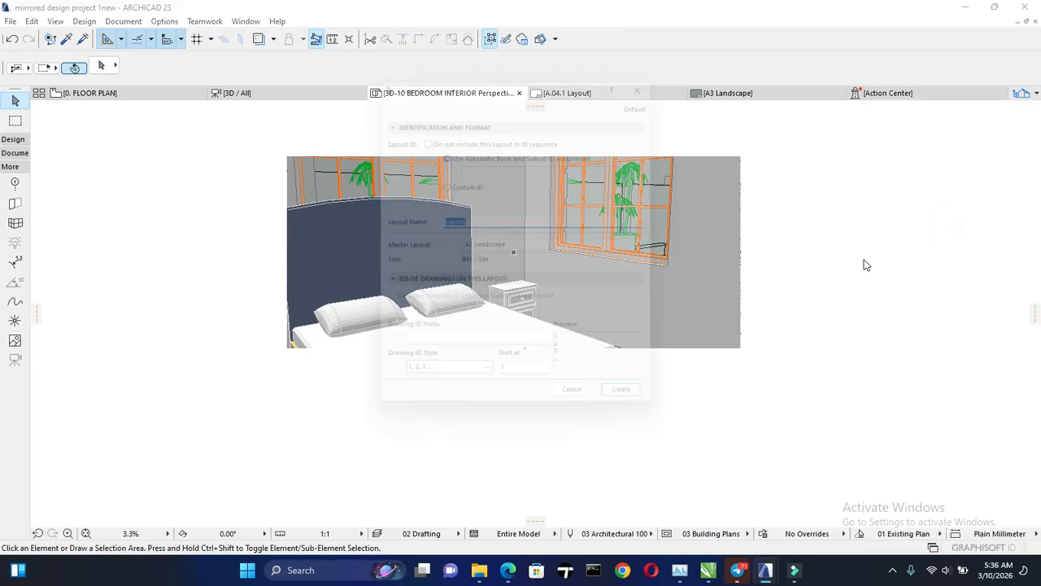
left_click(541, 247)
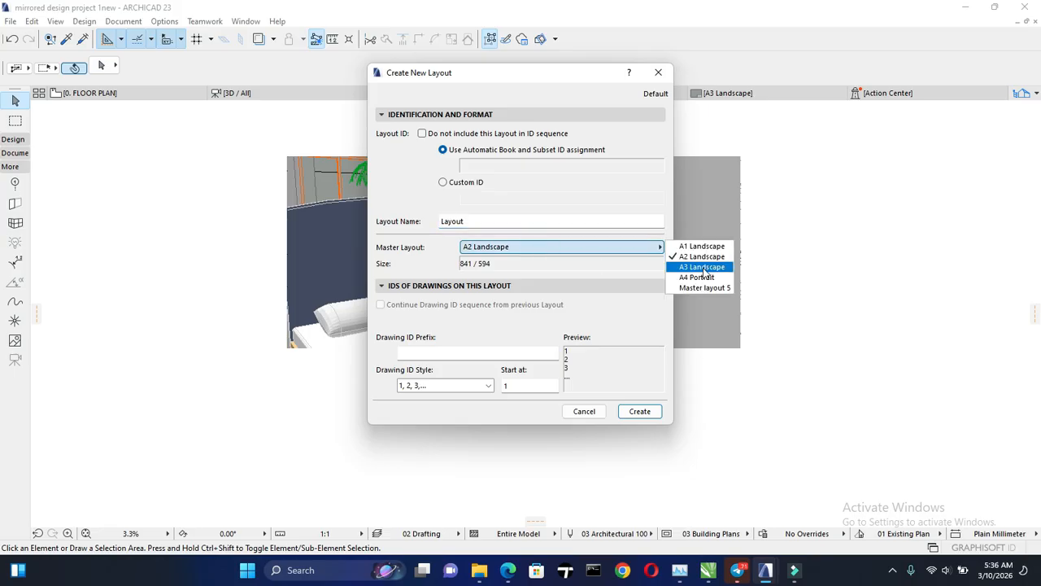
left_click(702, 266)
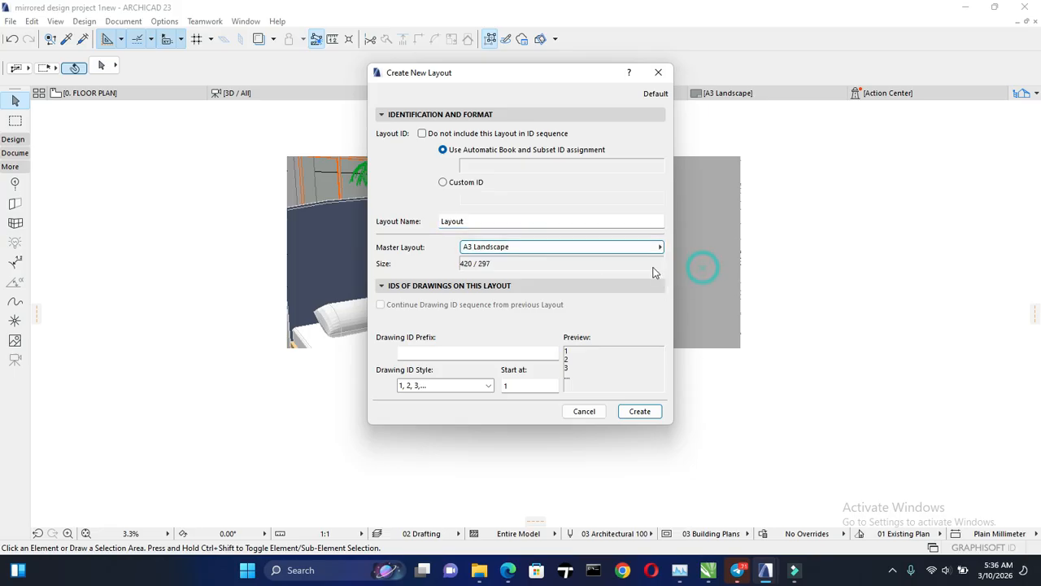
left_click(639, 411)
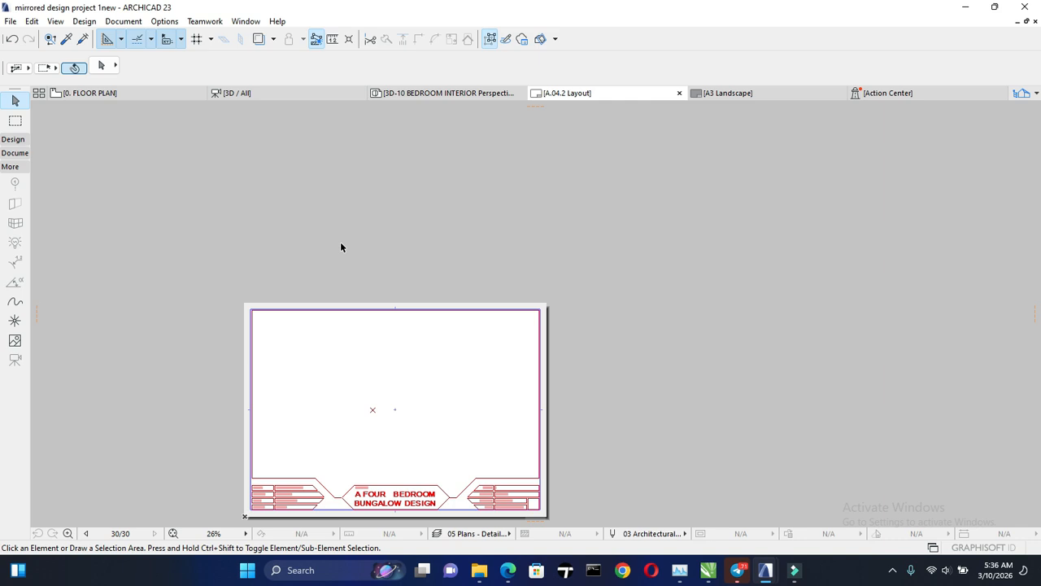
- Place the internal view 3D-10 BEDROOM INTERIOR Perspective as a drawing on the A.04.2 layout
left_click(1022, 93)
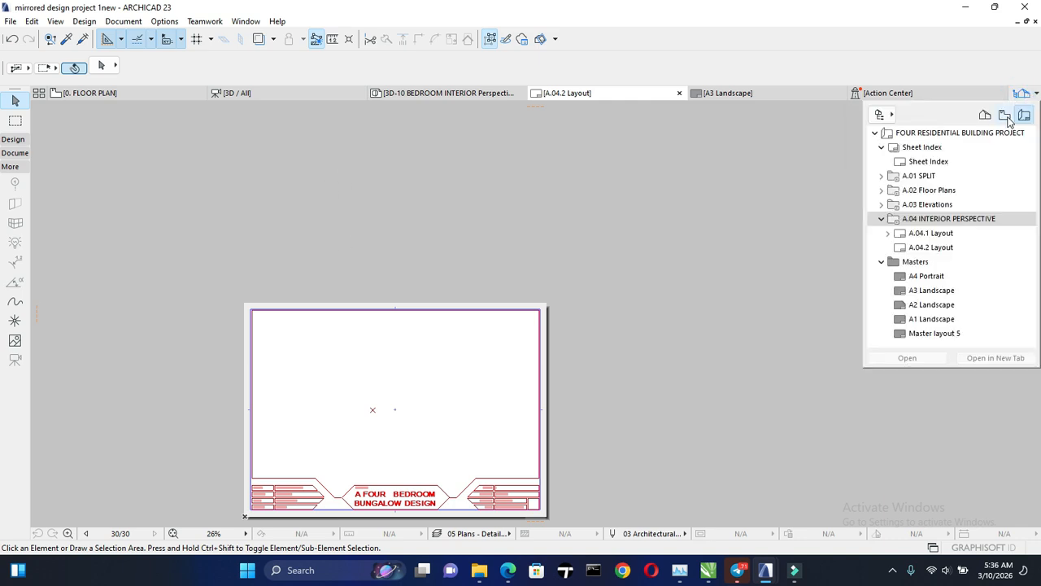
left_click(985, 115)
left_click(658, 274)
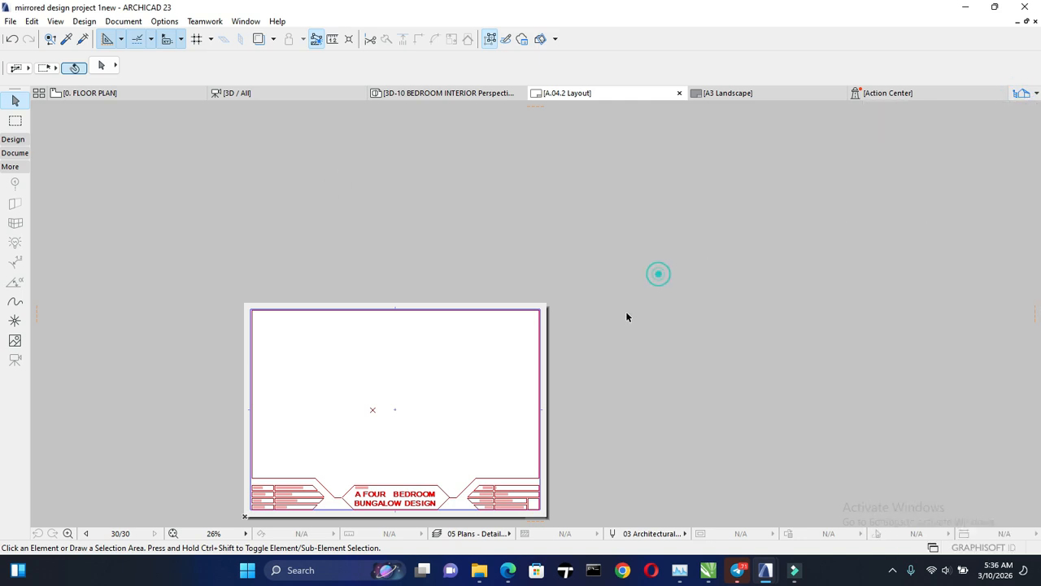
right_click(390, 404)
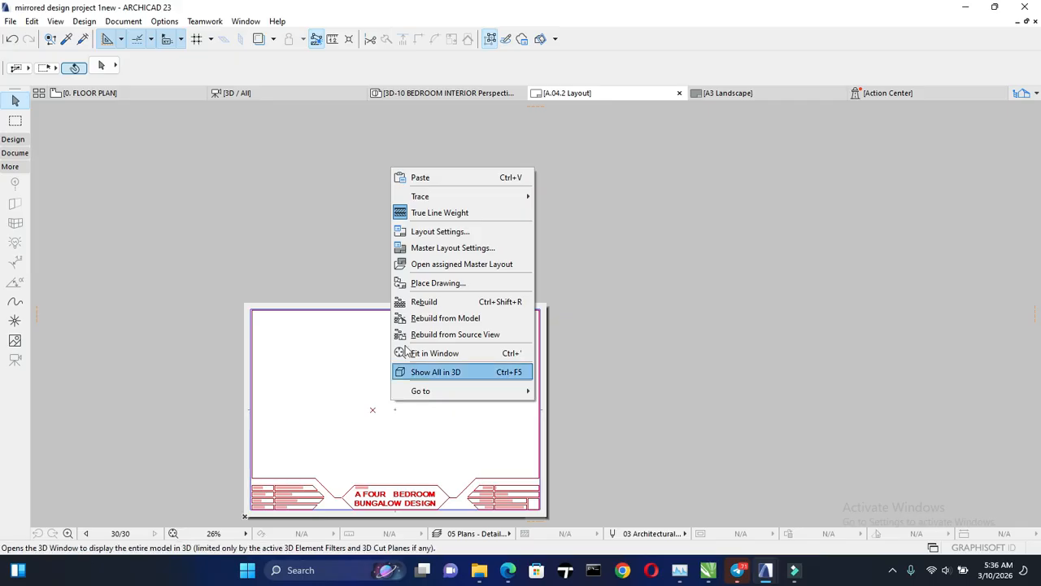
left_click(452, 283)
scroll(536, 192, "down", 5)
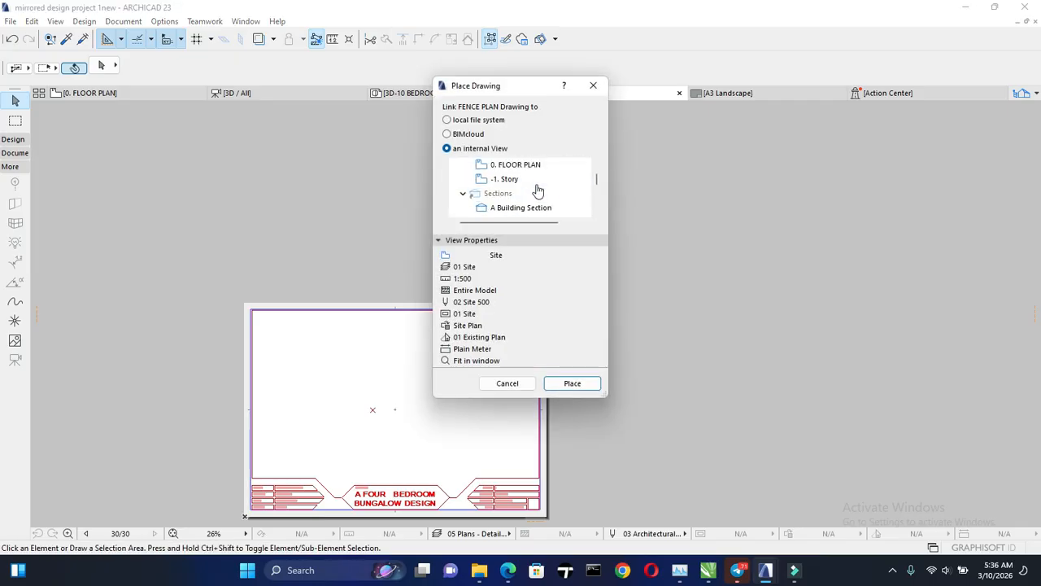
scroll(537, 191, "down", 6)
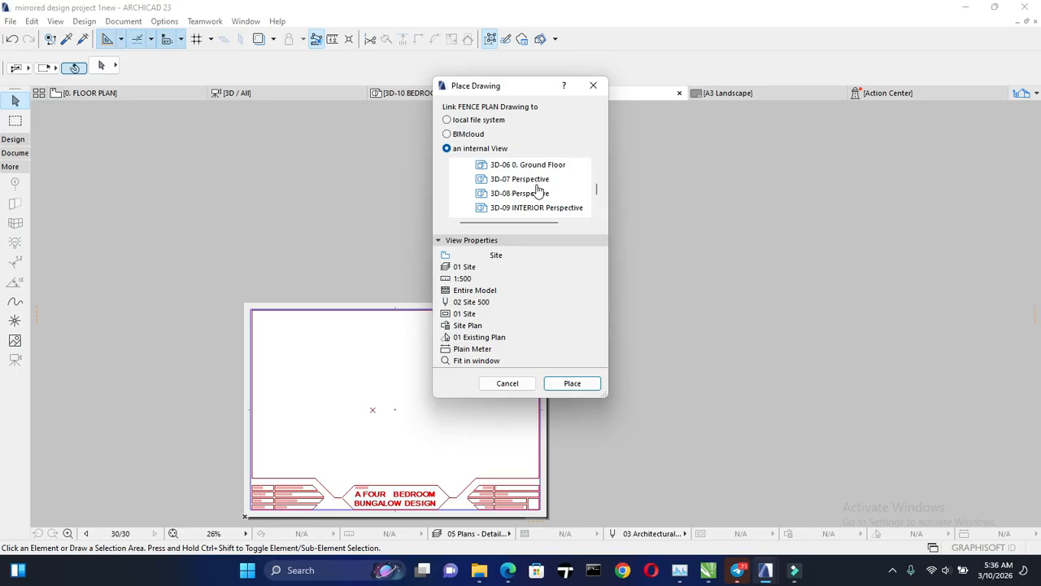
scroll(537, 191, "down", 3)
scroll(539, 181, "up", 2)
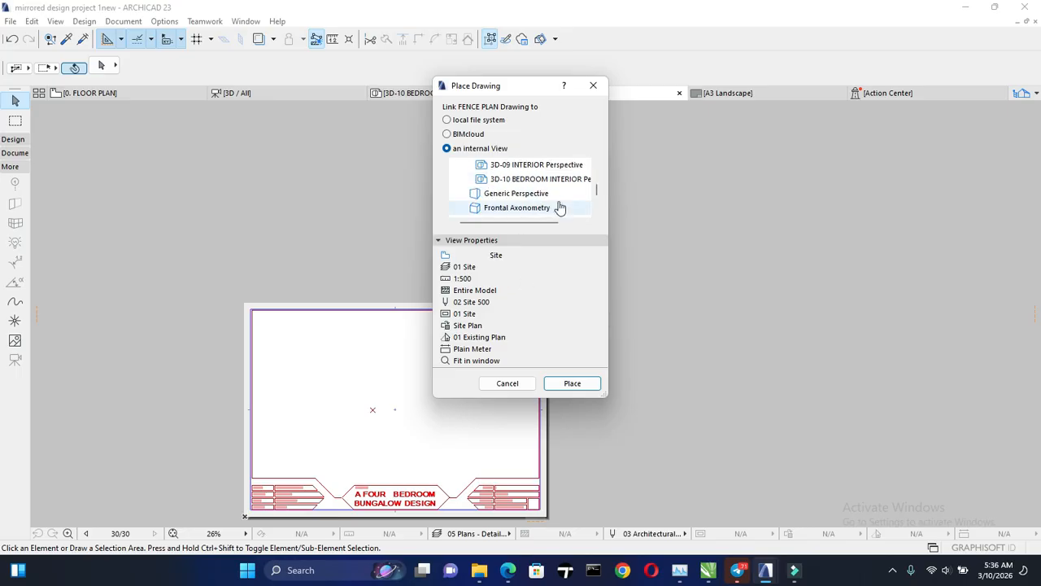
left_click(568, 179)
left_click(562, 383)
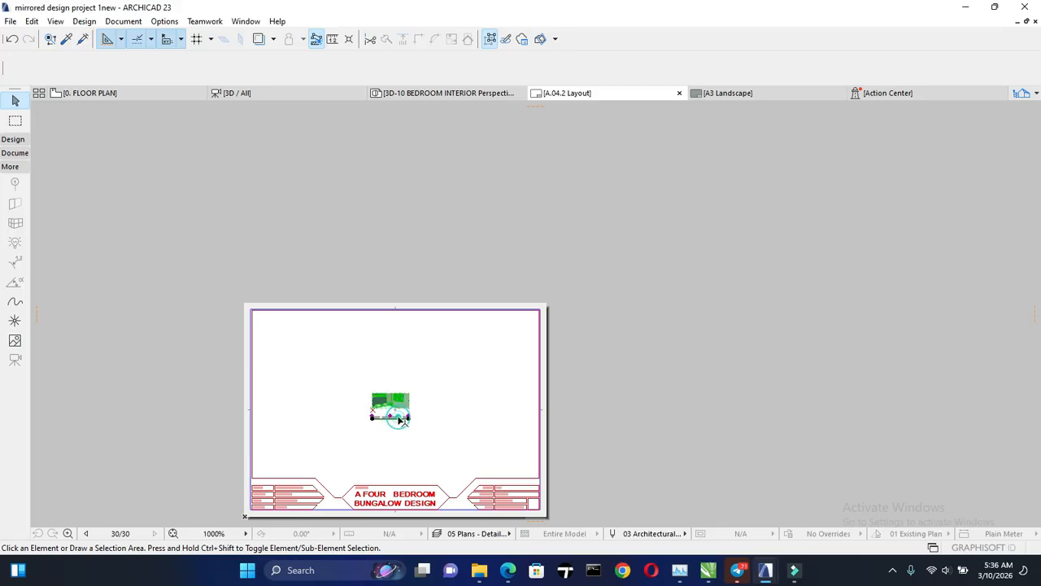
- Set the scale of the placed bedroom perspective drawing to 1:20 and check its fit on the sheet
left_click(912, 72)
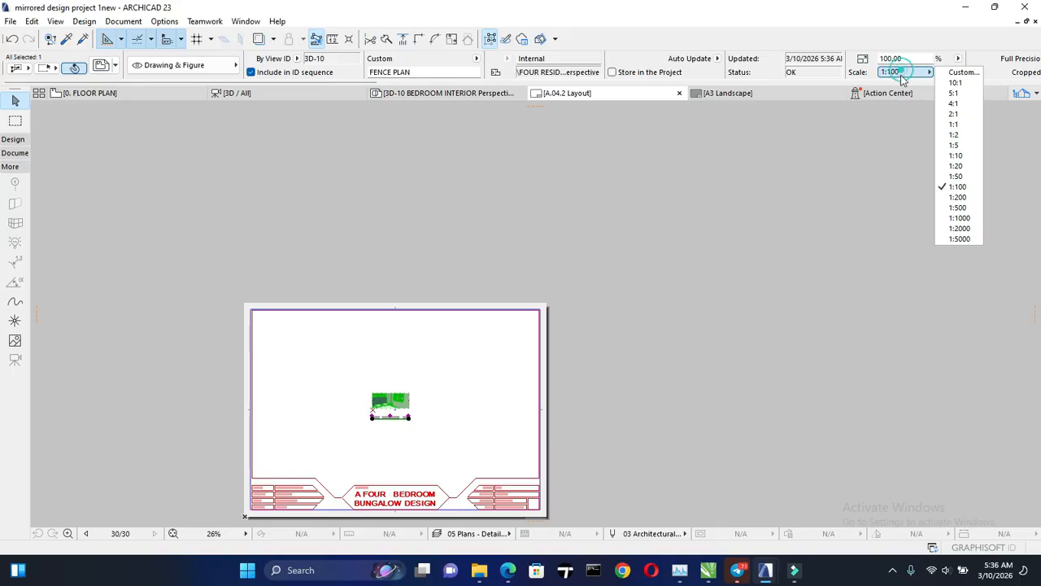
left_click(954, 165)
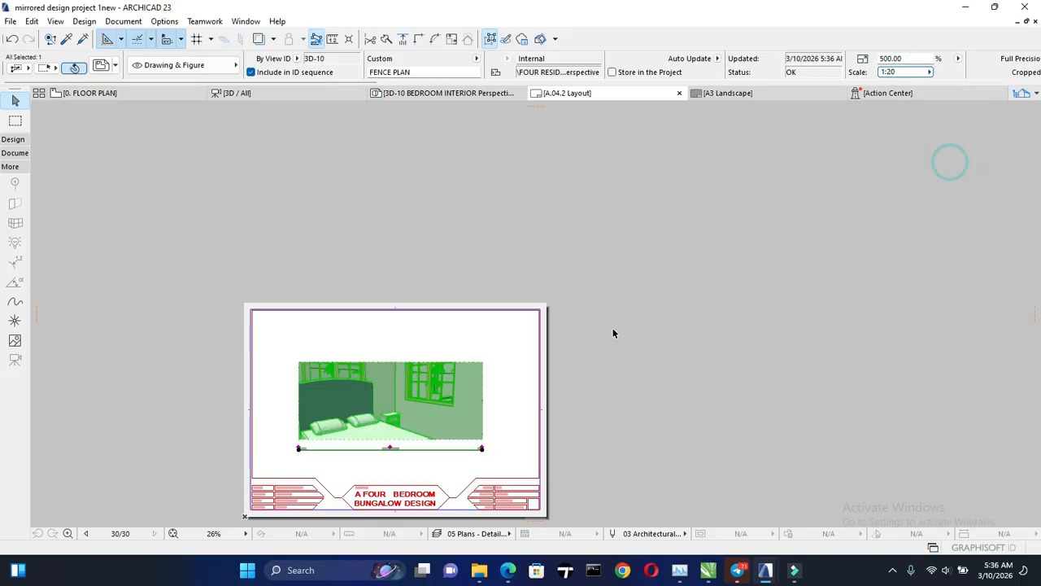
middle_click_drag(532, 321, 626, 242)
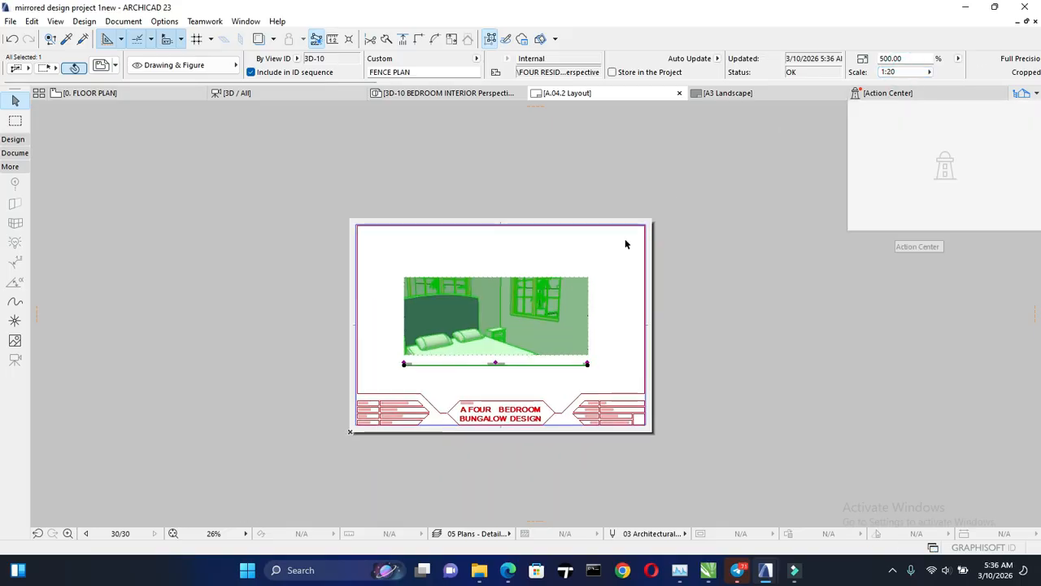
left_click(546, 299)
left_click(551, 298)
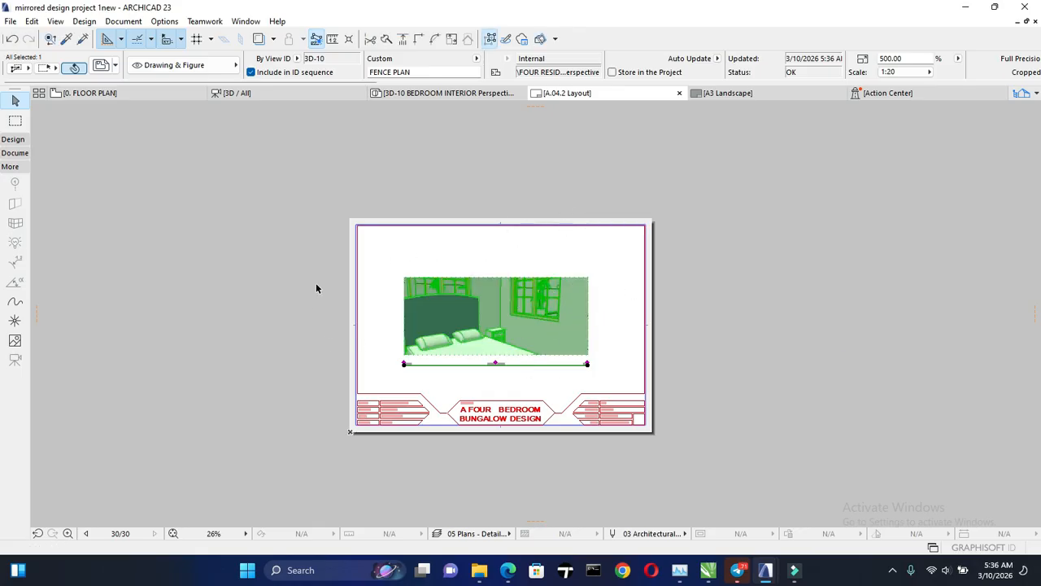
- Review the bedroom camera's settings on the floor plan against its 3D perspective, leaving them unmodified
left_click(287, 94)
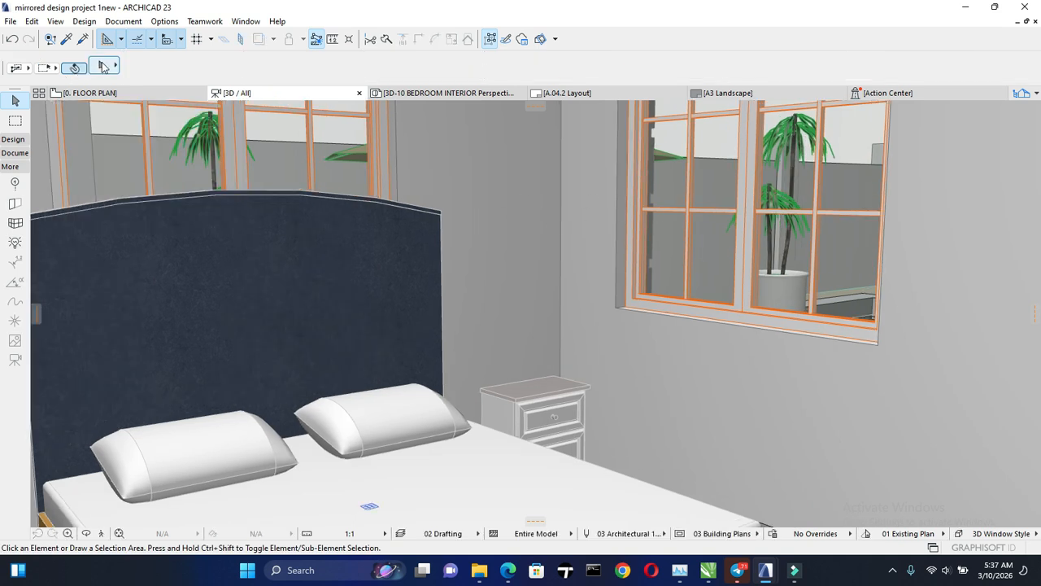
left_click(155, 92)
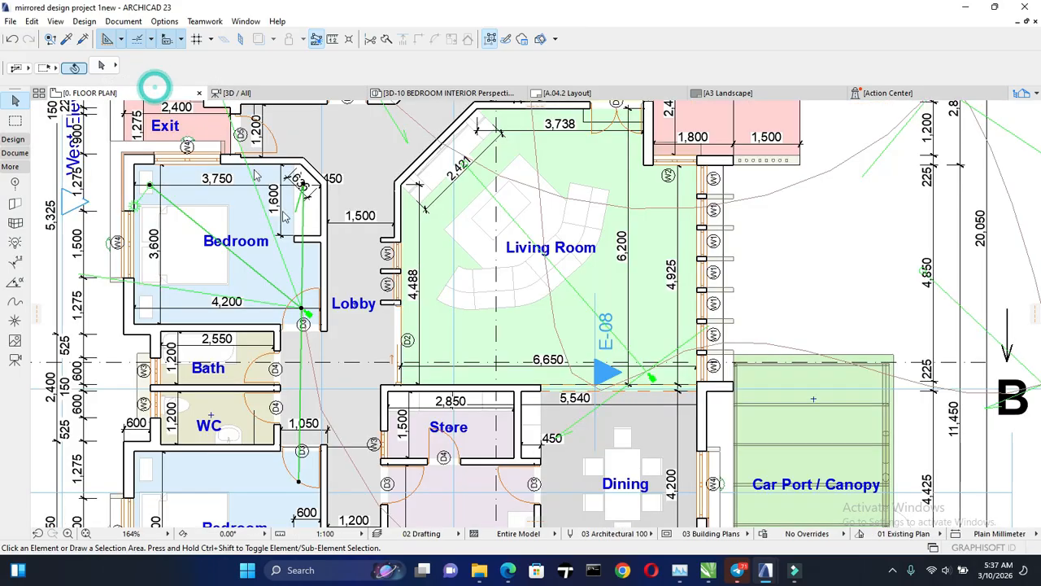
right_click(305, 307)
key("Escape")
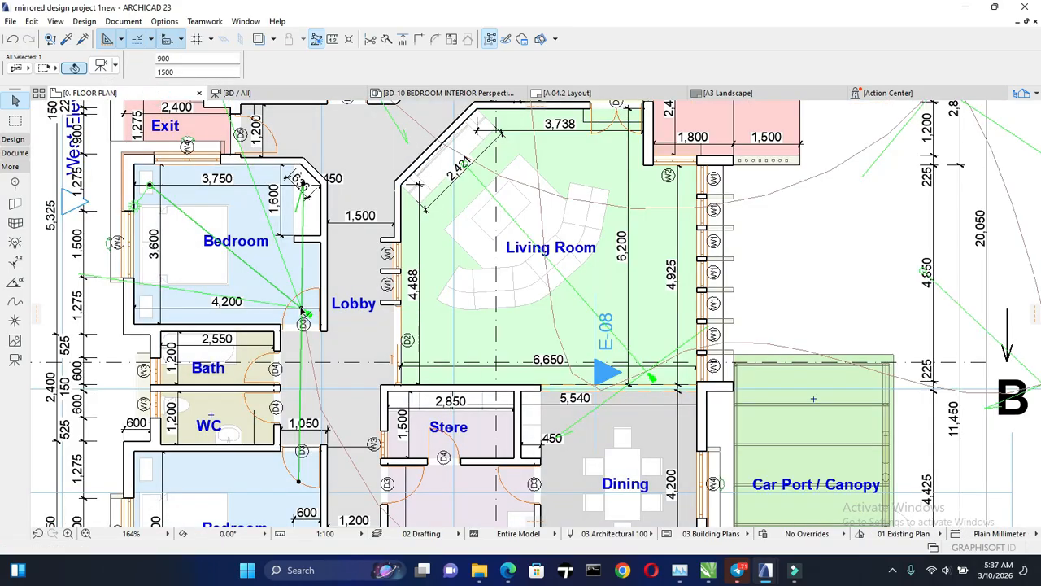
left_click(303, 310)
left_click(304, 310)
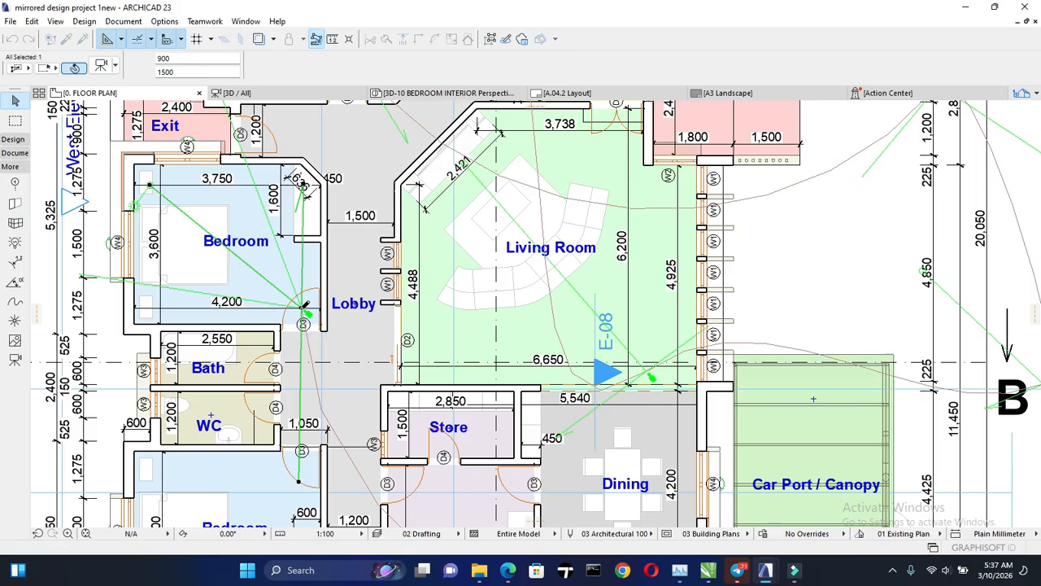
left_click(101, 68)
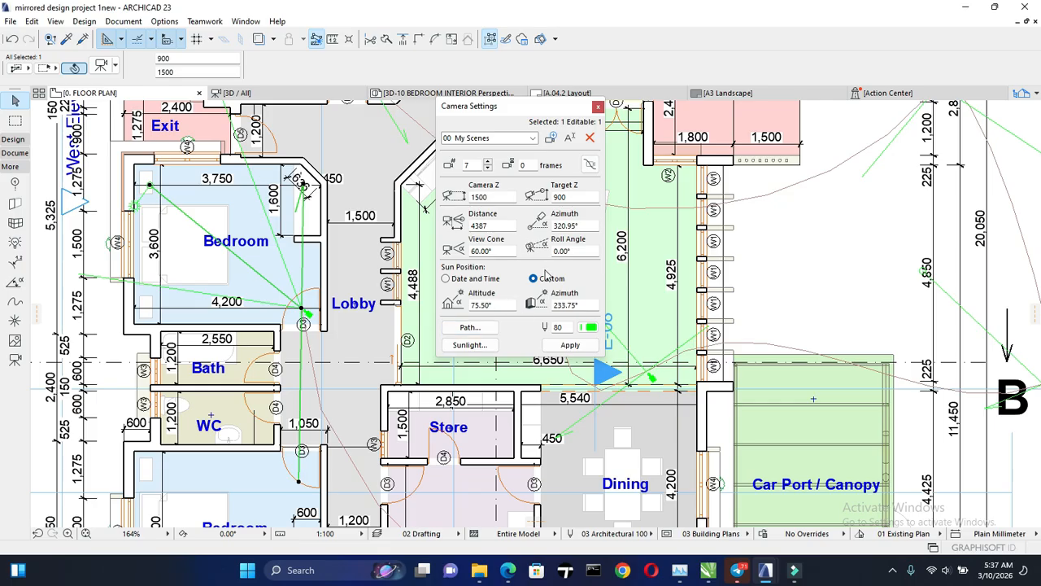
left_click(598, 107)
mouse_move(233, 95)
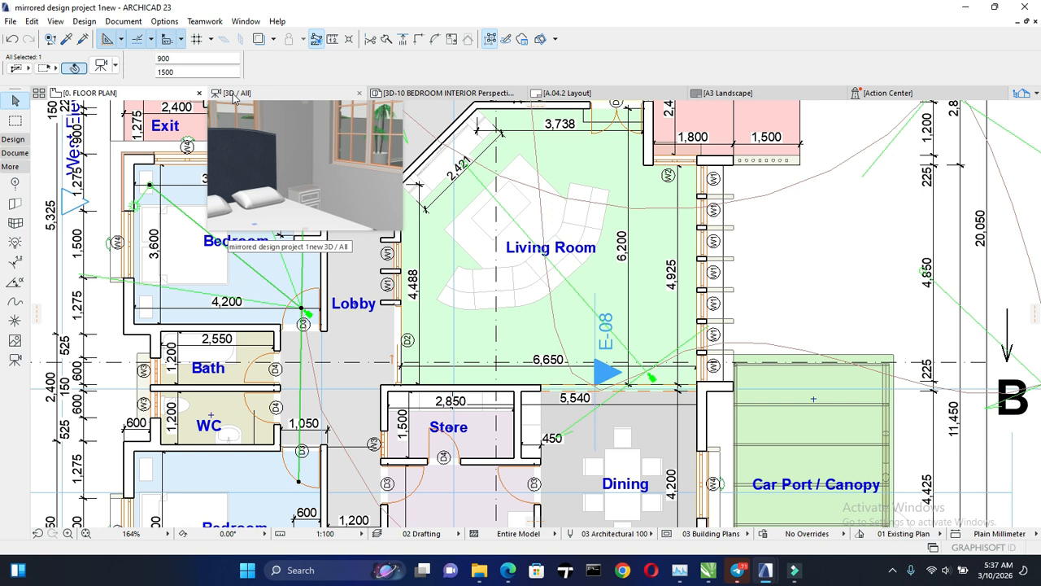
- Compare the bedroom's 3D window with the 3D-10 BEDROOM INTERIOR Perspective view, checking the wall at the image's edge
left_click(234, 95)
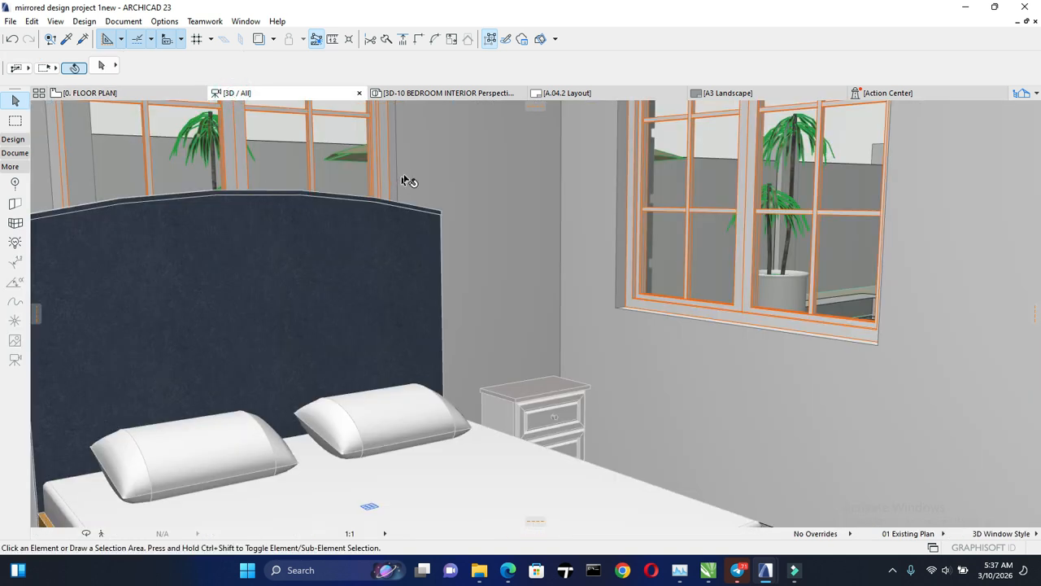
left_click(452, 93)
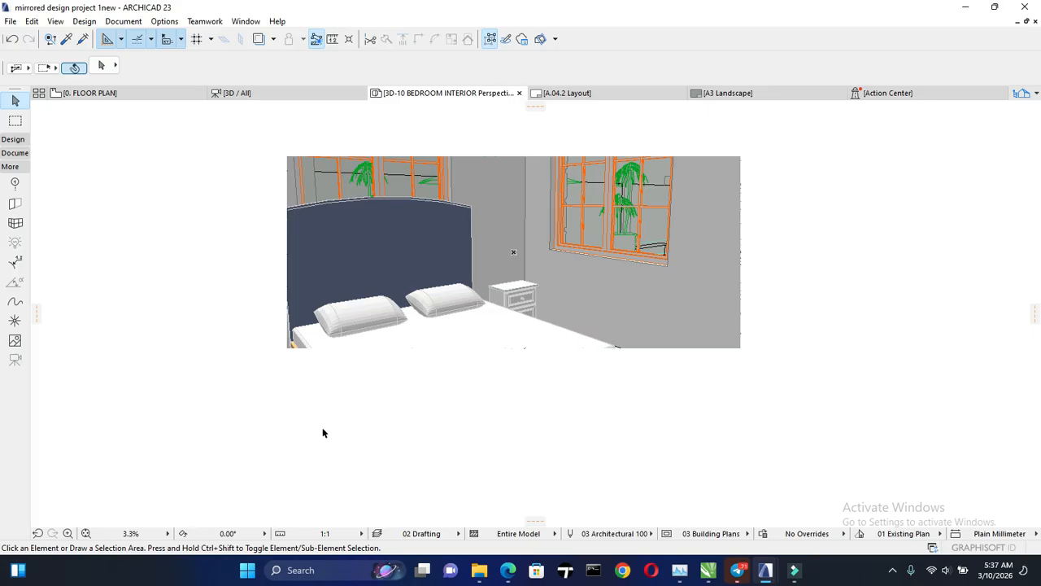
left_click(366, 425)
left_click(435, 412)
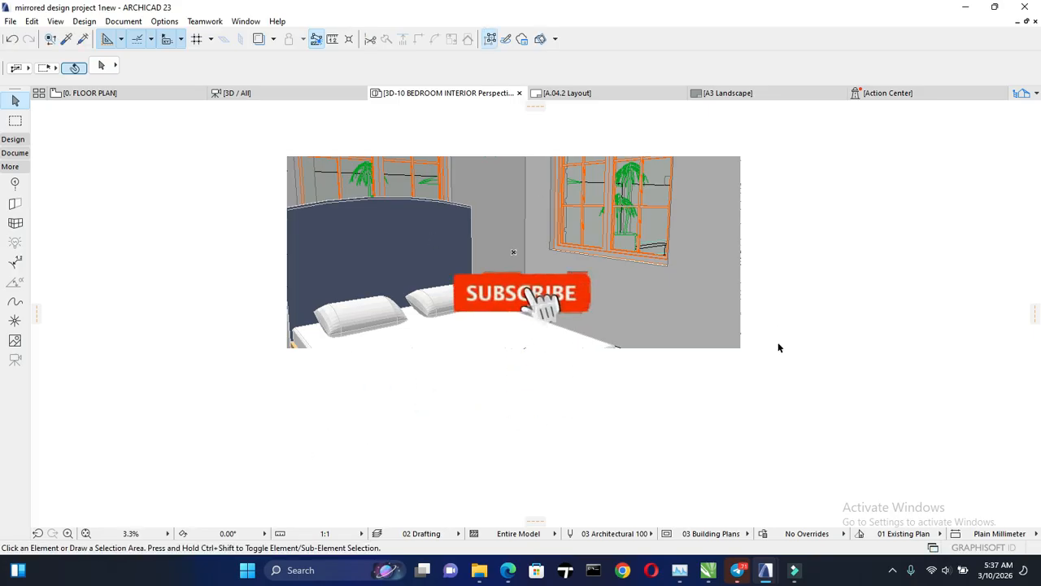
left_click(749, 352)
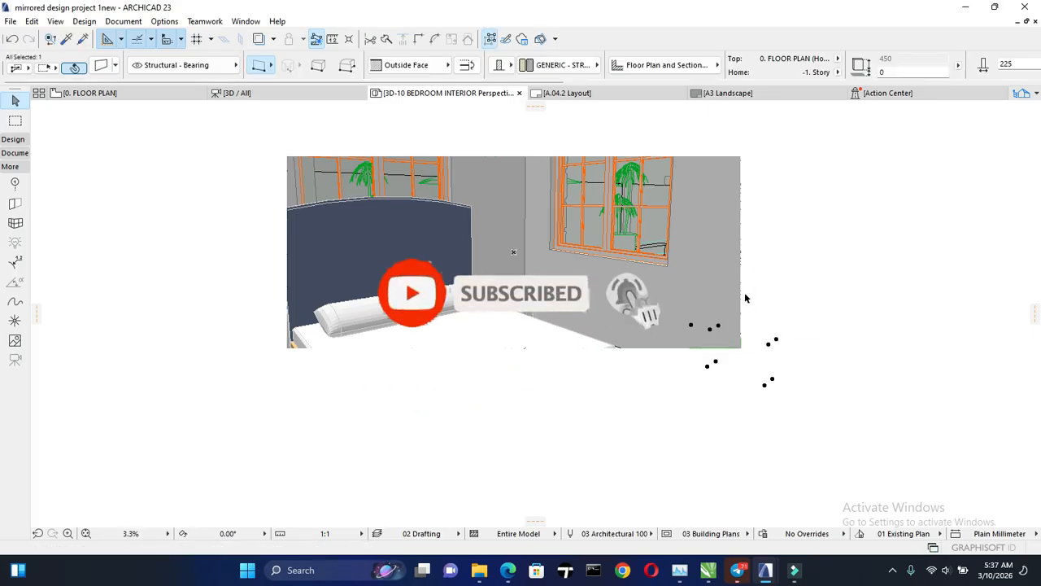
left_click(718, 172)
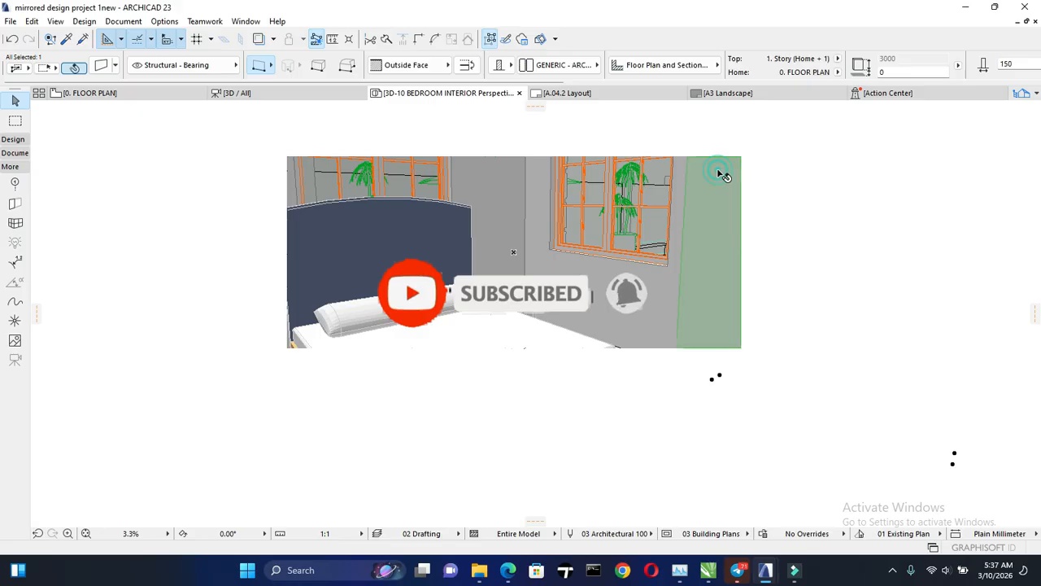
left_click(600, 127)
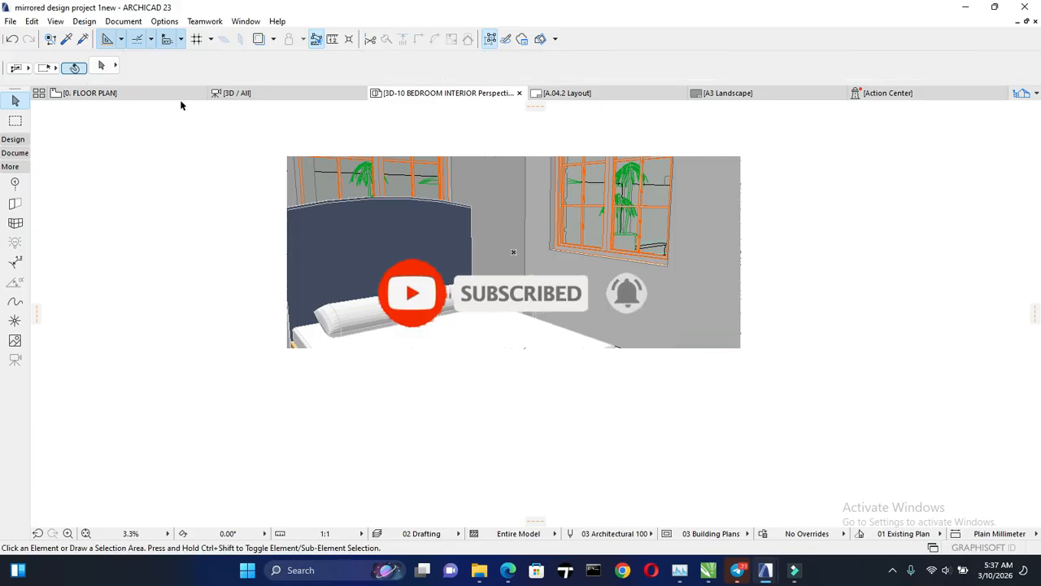
- Check the size and appearance settings of the bedroom perspective drawing placed on layout A.04.2
left_click(567, 93)
left_click(558, 276)
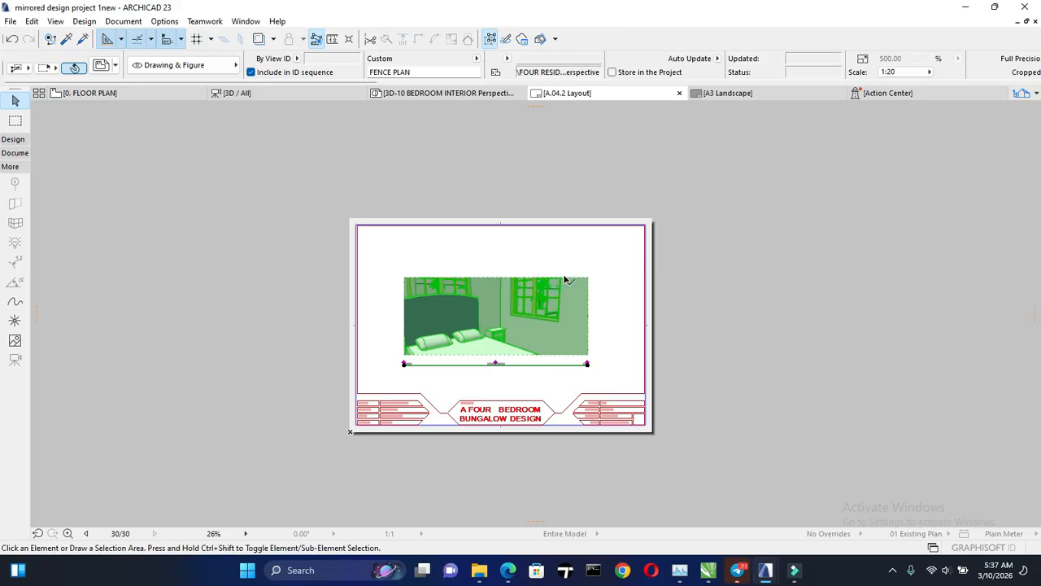
left_click(570, 278)
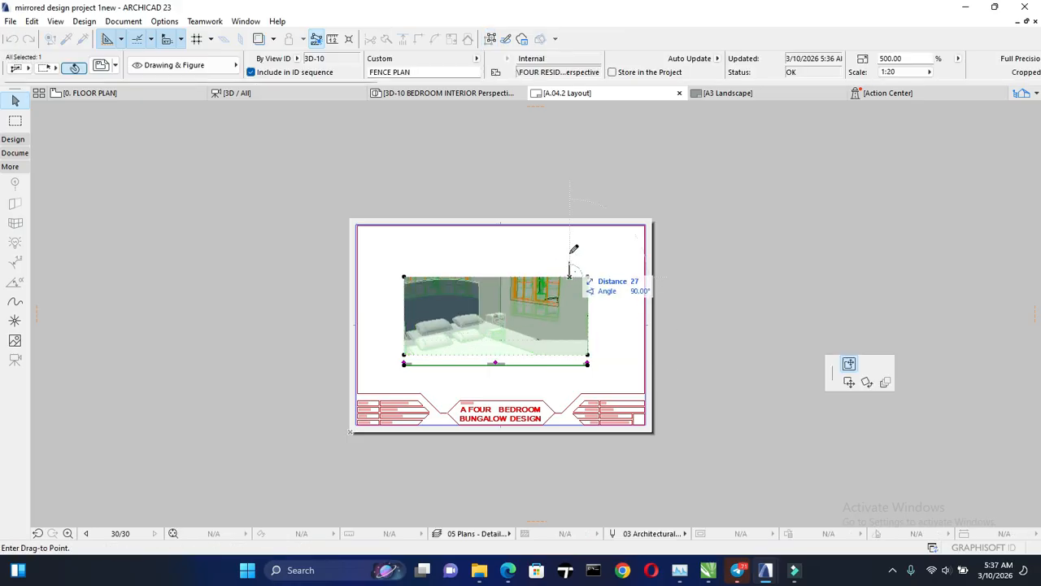
left_click(603, 289)
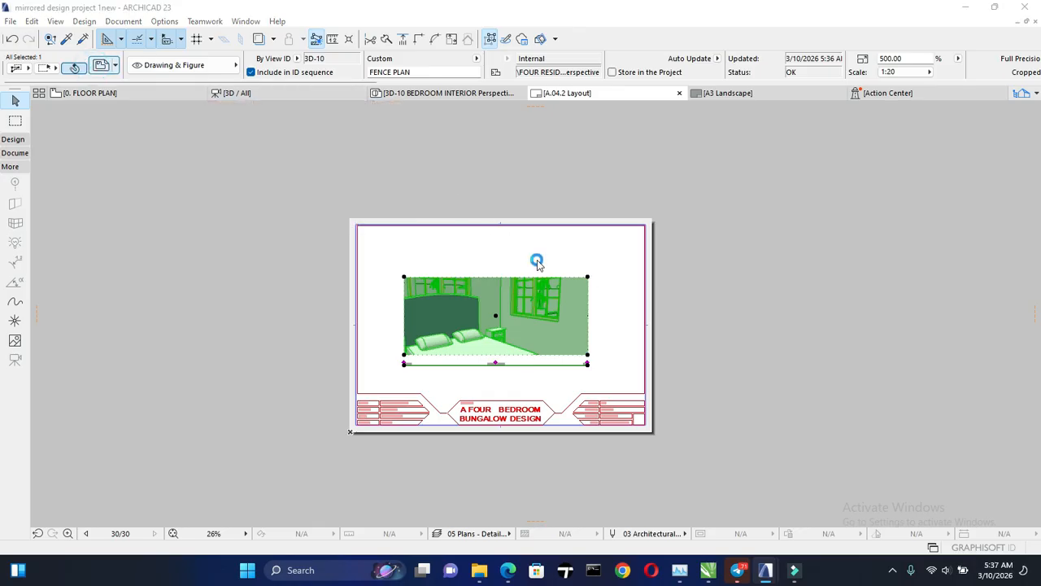
key("ctrl+t")
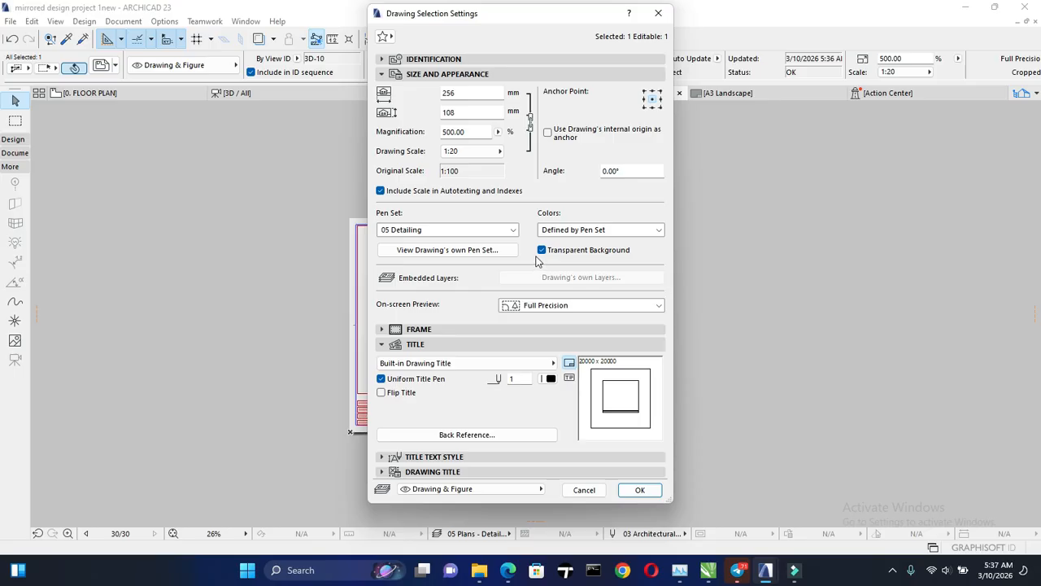
key("Return")
left_click(588, 278)
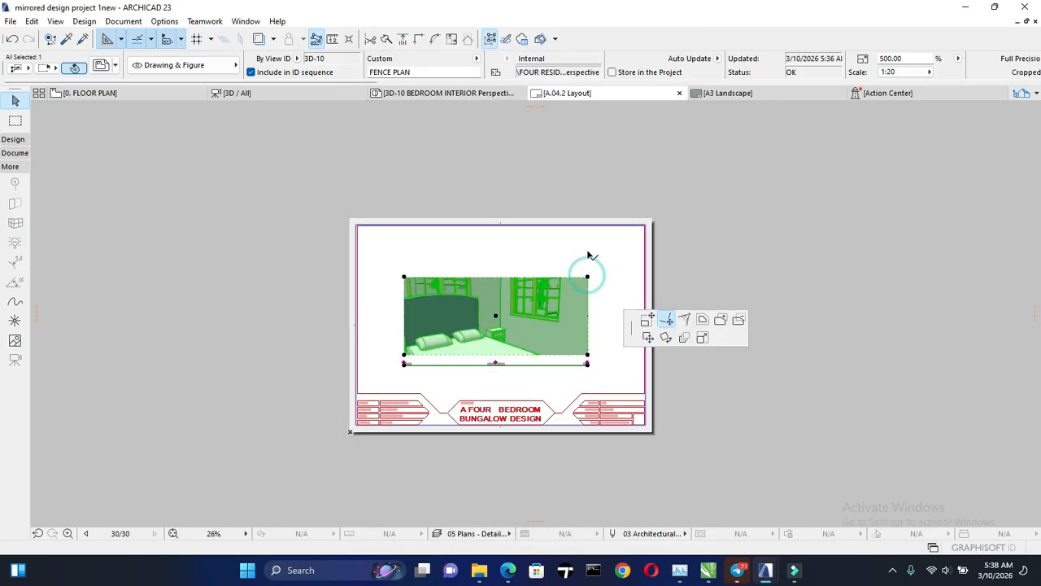
key("Escape")
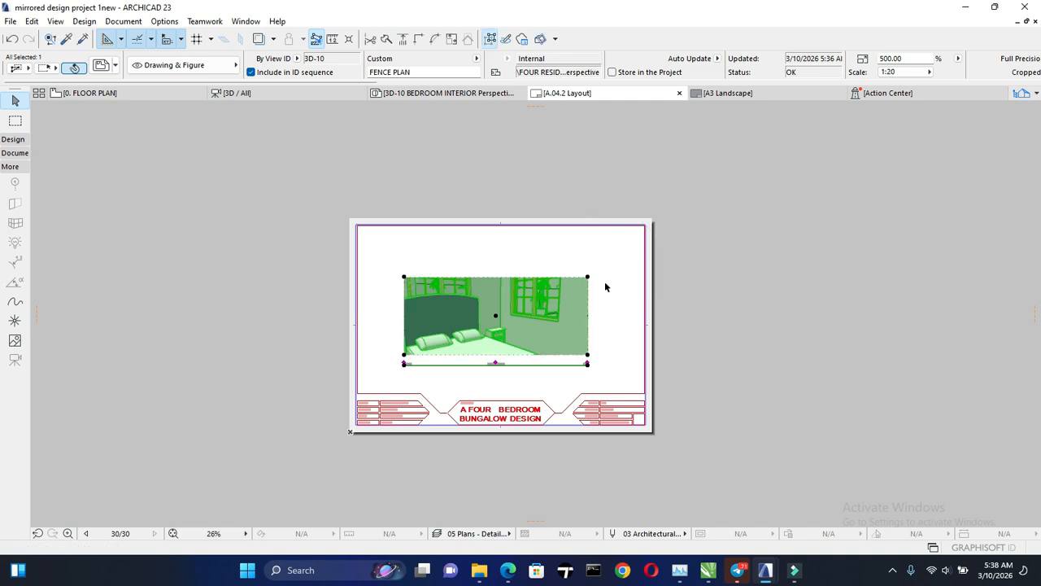
- Try the bedroom drawing at a scale of 1:10 on the sheet and return it to 1:20
left_click(895, 71)
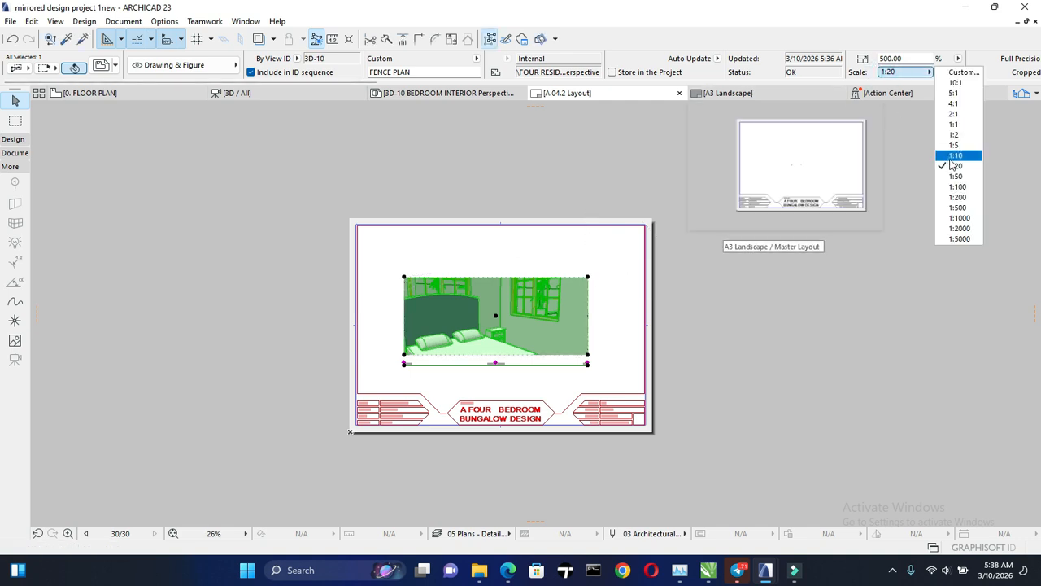
left_click(960, 156)
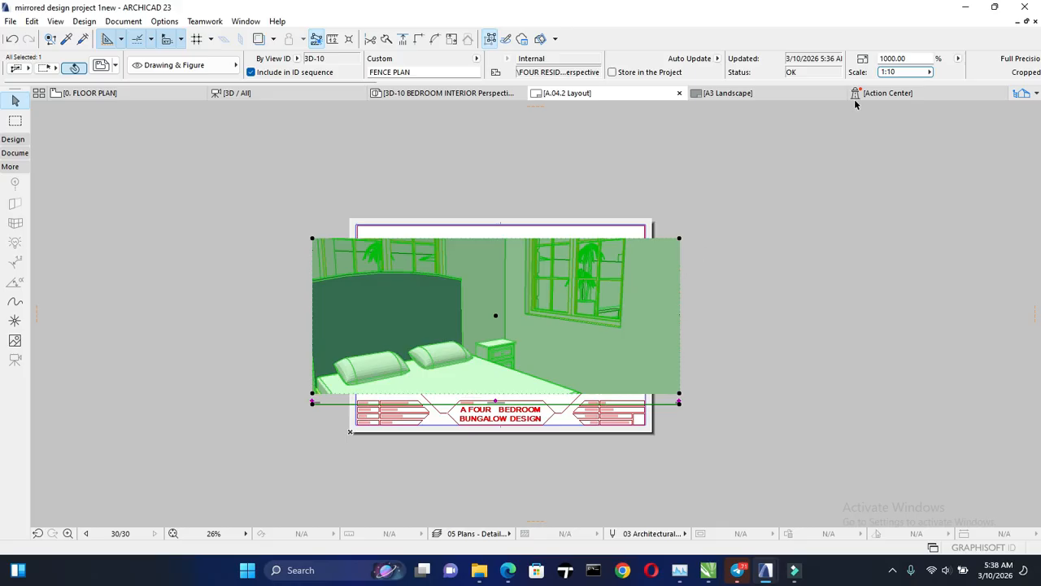
left_click(903, 72)
left_click(952, 167)
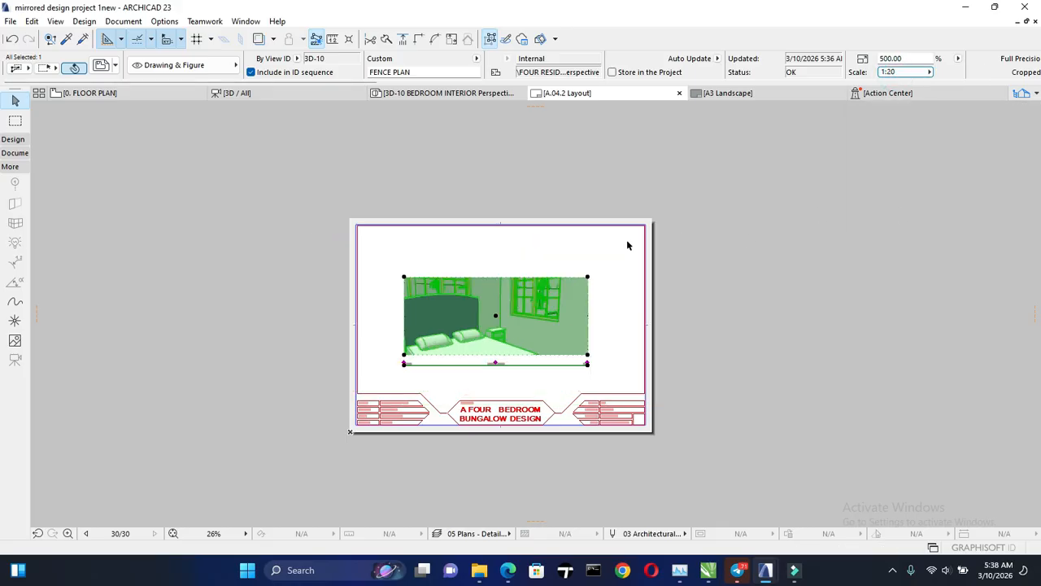
- Extend the bedroom drawing's frame upward by raising both of its upper corners about 40 mm
left_click(579, 276)
key("Escape")
left_click(587, 277)
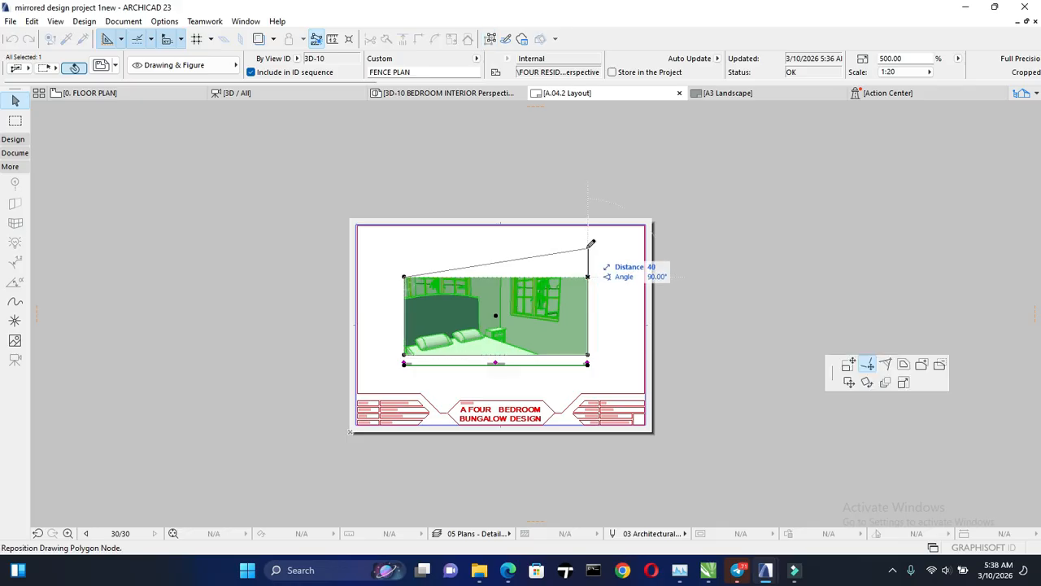
left_click(586, 247)
left_click(405, 277)
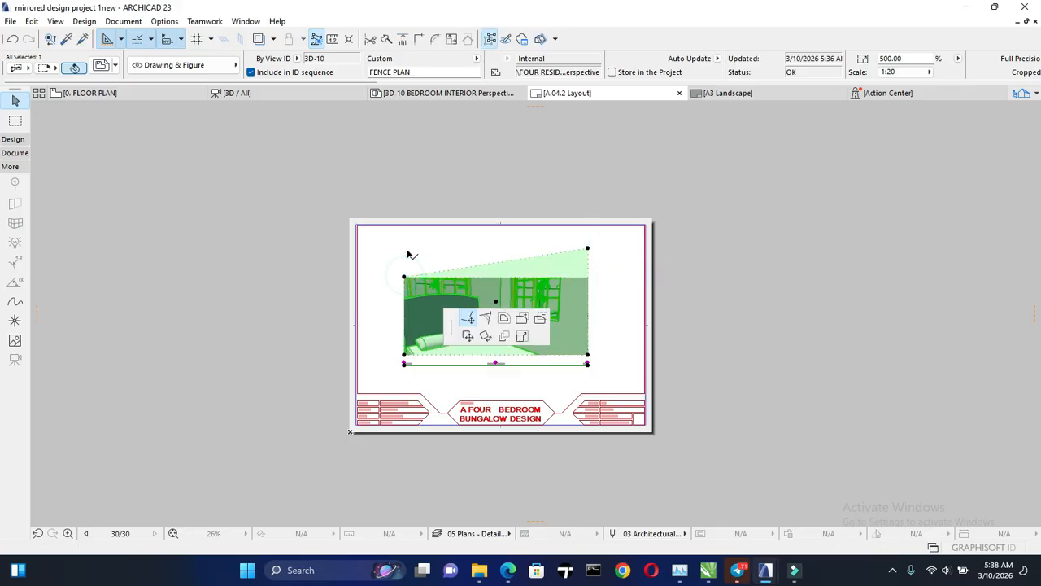
left_click(404, 248)
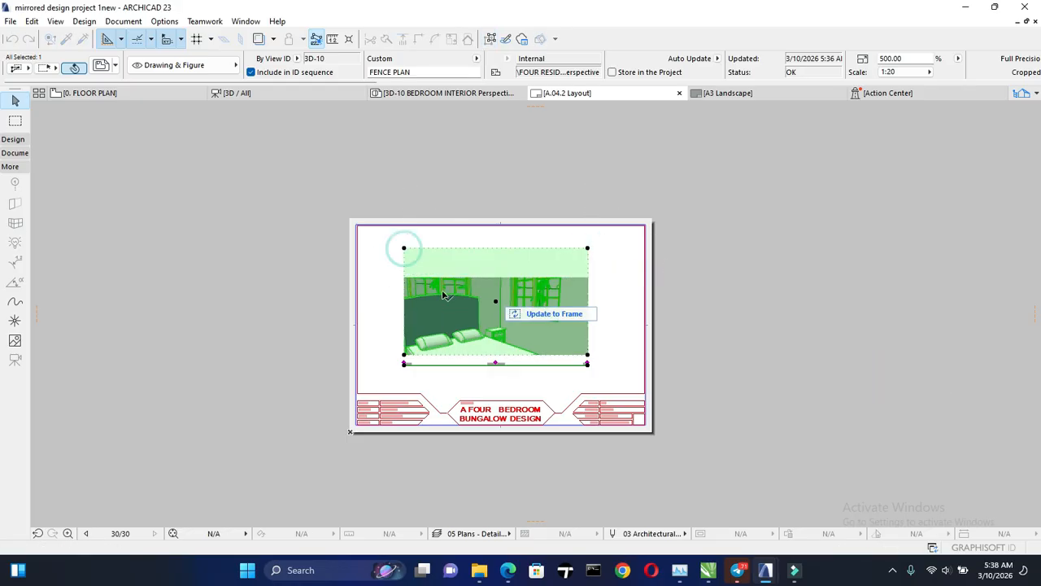
- Update the bedroom drawing to its enlarged frame and deselect it
left_click(496, 301)
left_click(496, 303)
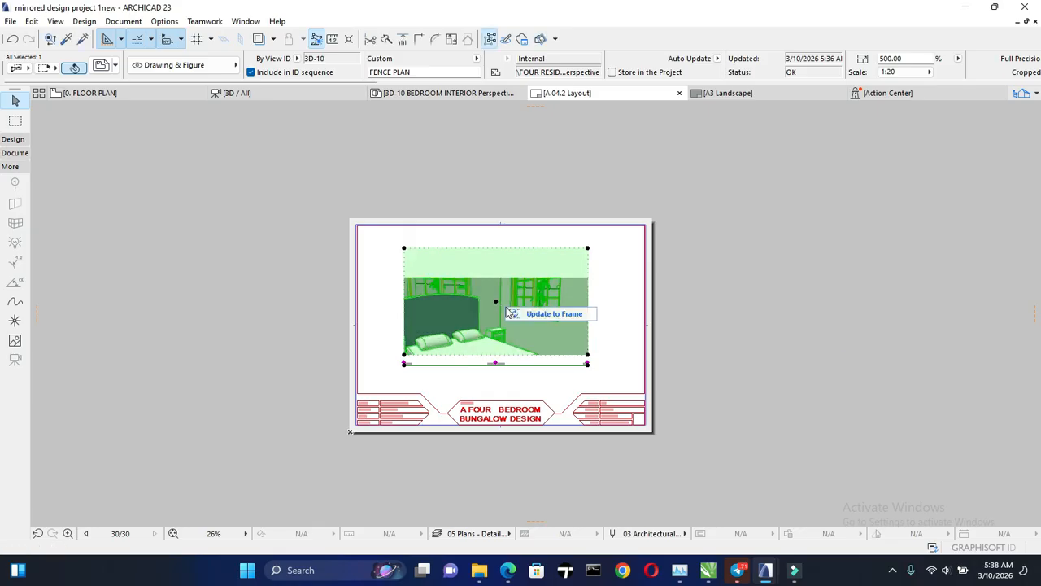
left_click(510, 313)
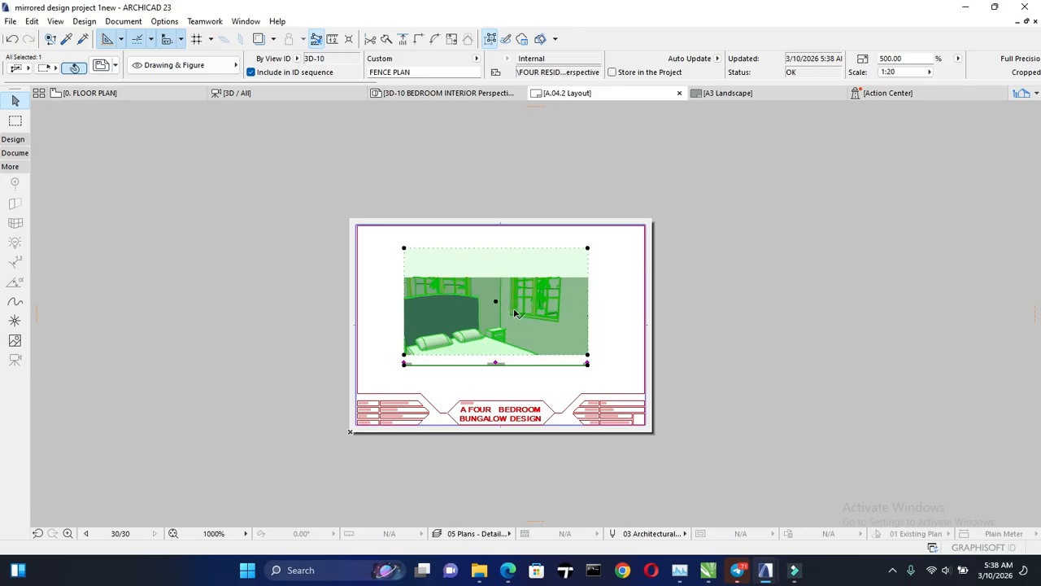
left_click(589, 355)
key("Escape")
key("Escape")
- Inspect the bedroom drawing's image, frame and title line up close on the A.04.2 sheet
scroll(463, 356, "up", 1)
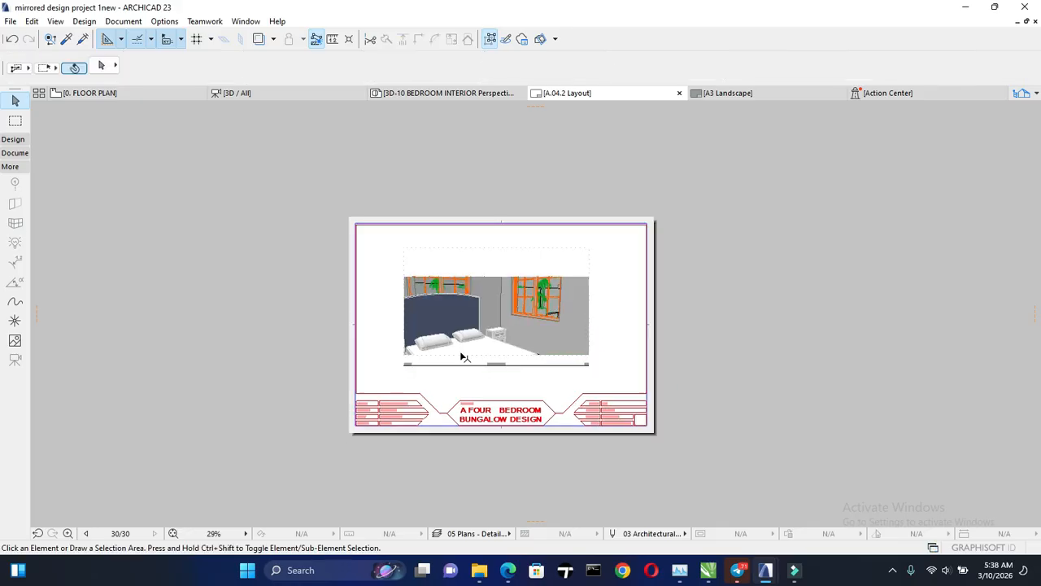
scroll(462, 357, "up", 2)
scroll(458, 275, "up", 2)
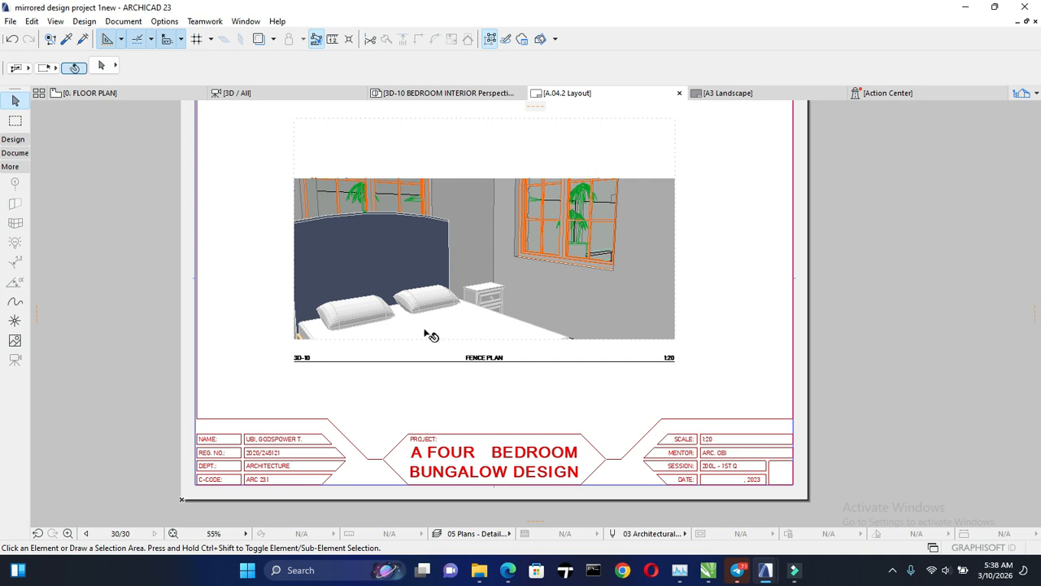
left_click(466, 345)
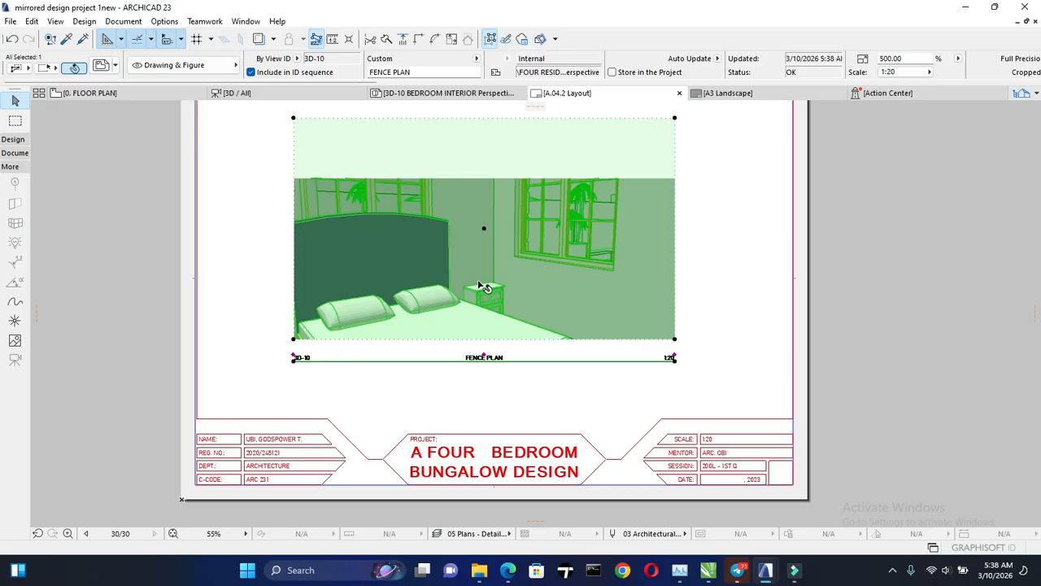
scroll(484, 286, "up", 1)
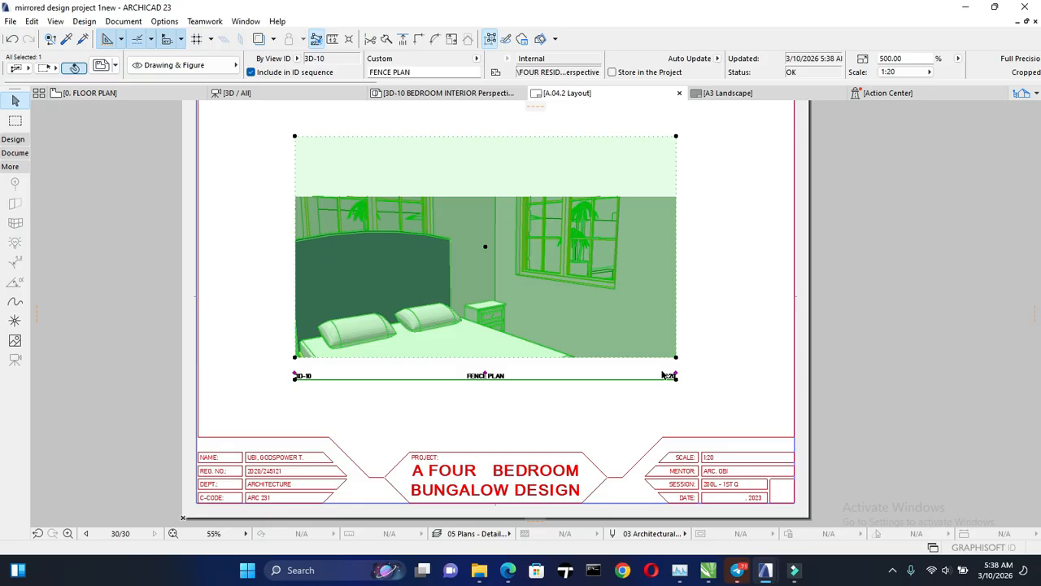
left_click(692, 332)
scroll(485, 363, "down", 2)
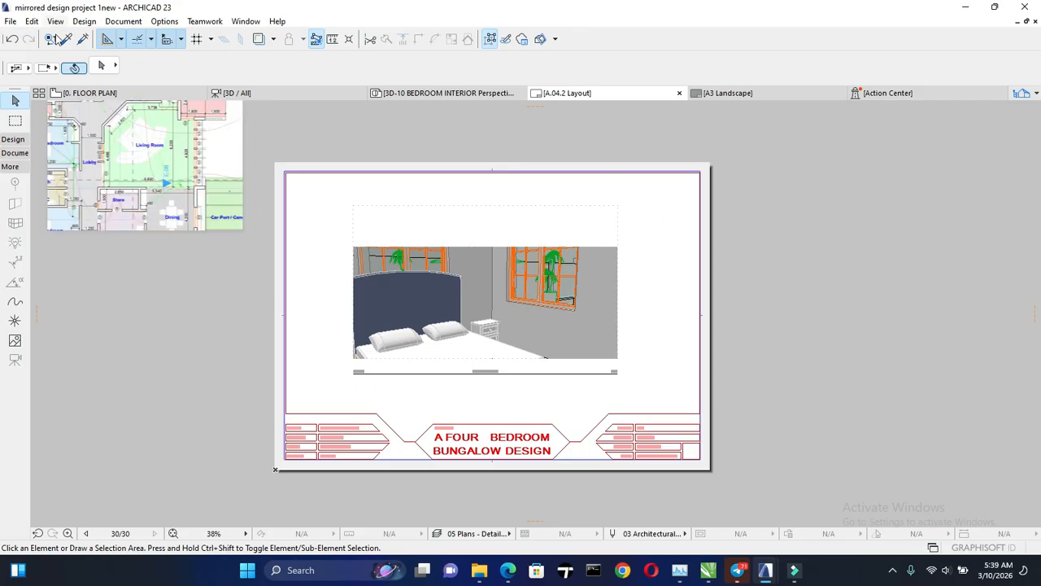
- Set up printing of the A.04.2 layout with Microsoft Print to PDF on A3 paper in landscape orientation
left_click(11, 22)
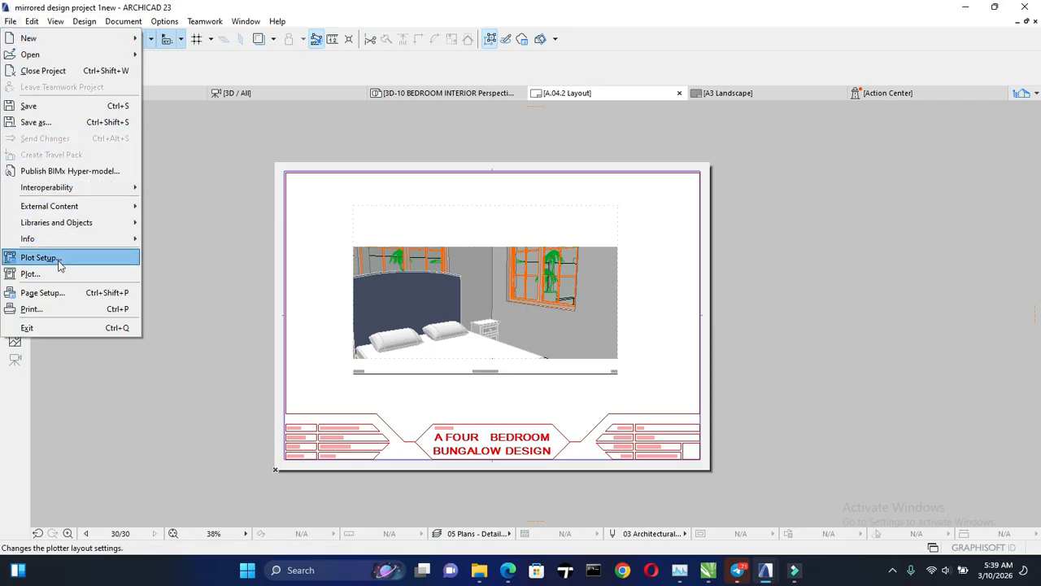
left_click(88, 309)
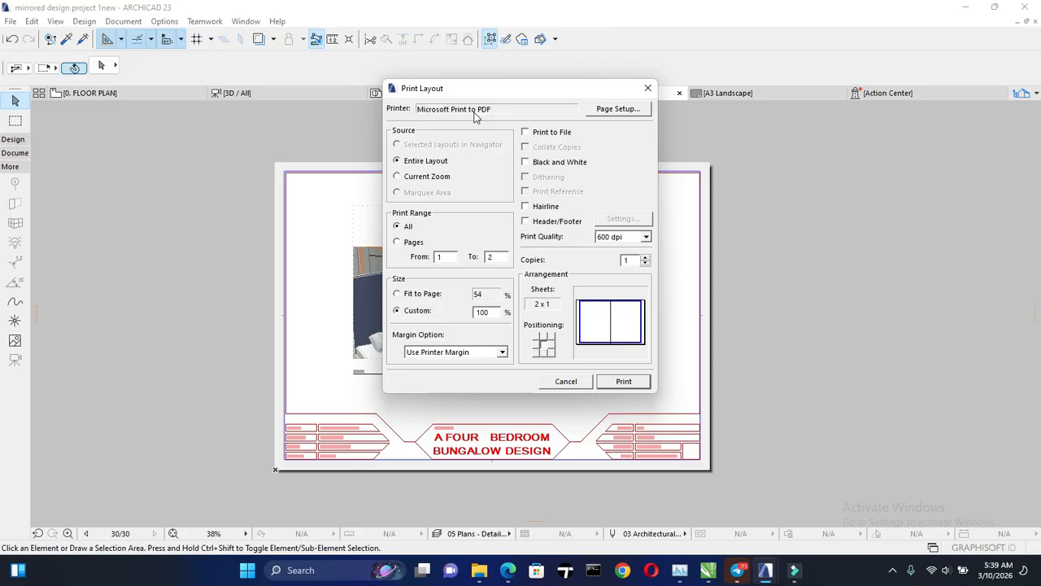
left_click(594, 114)
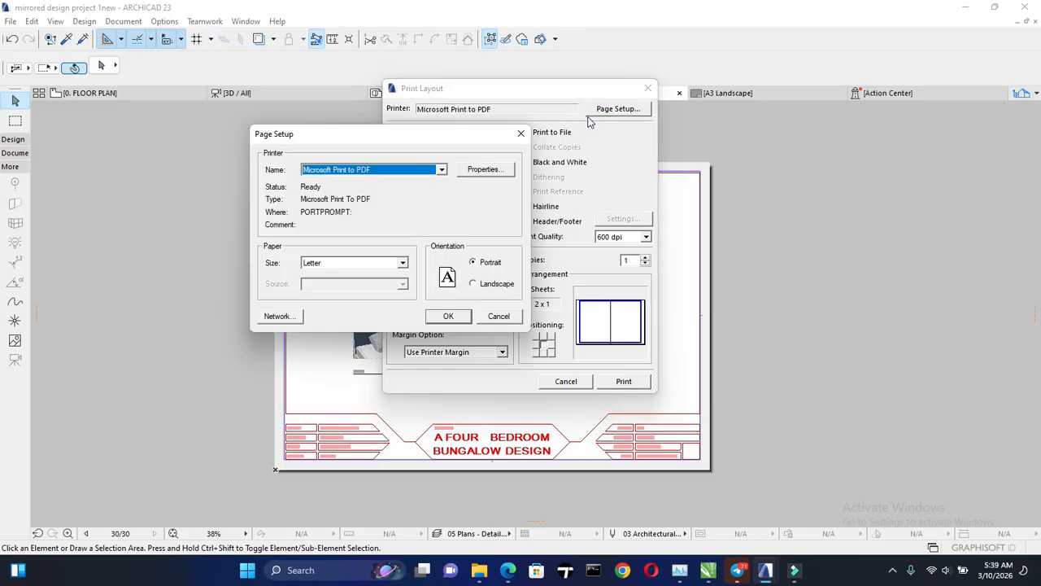
left_click(440, 169)
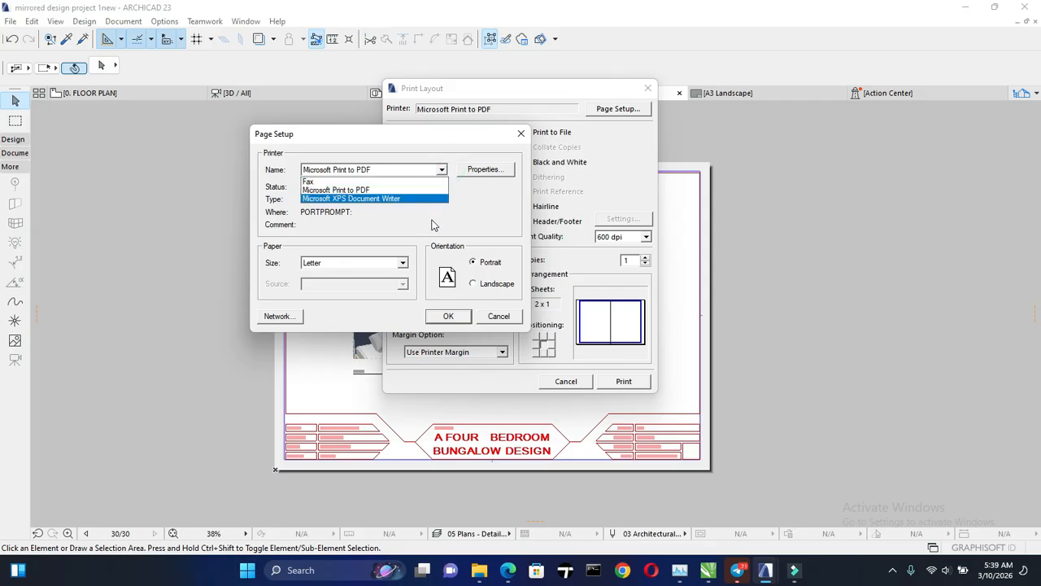
left_click(442, 169)
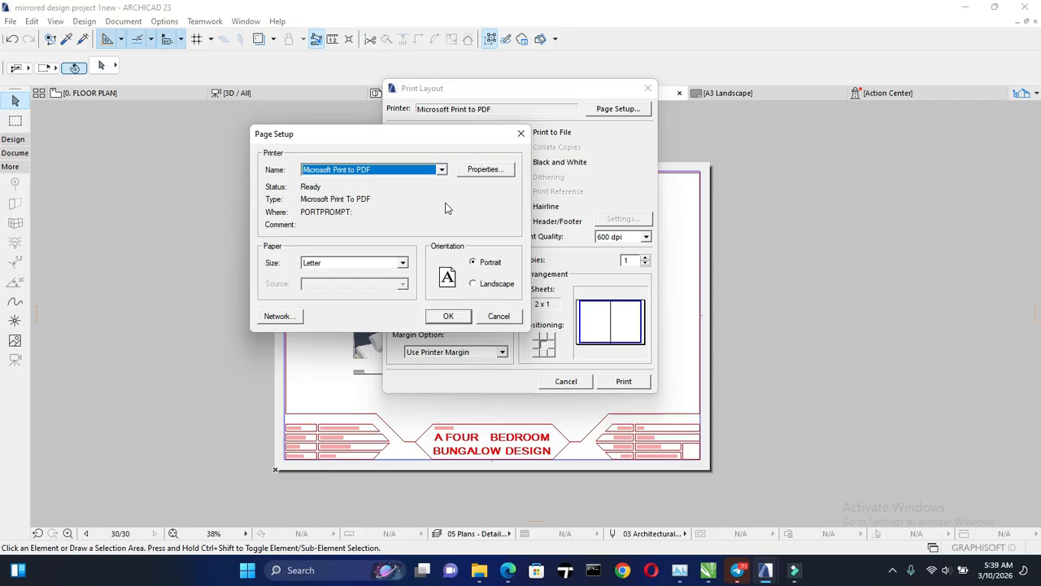
left_click(402, 263)
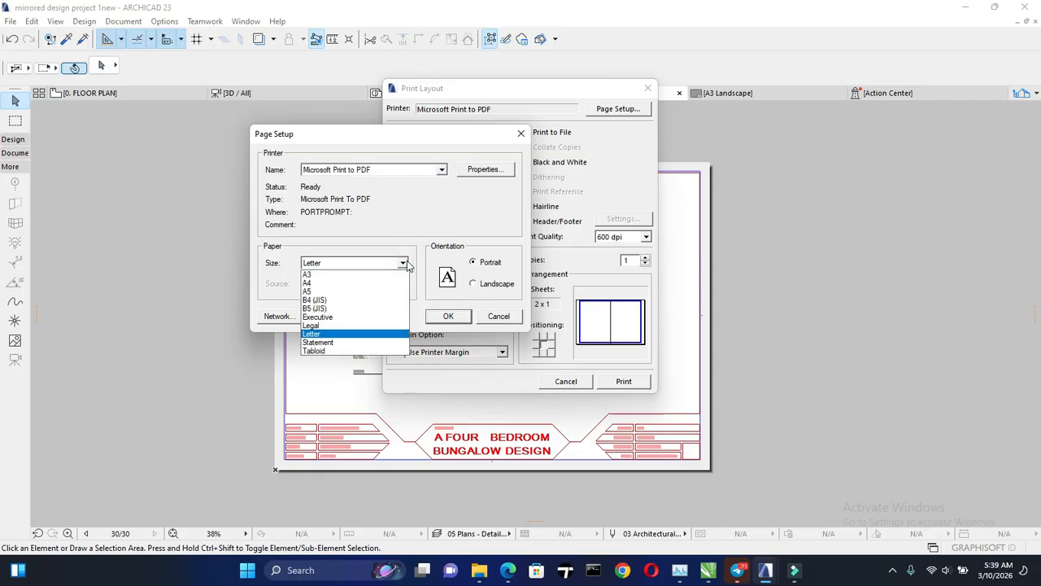
left_click(382, 275)
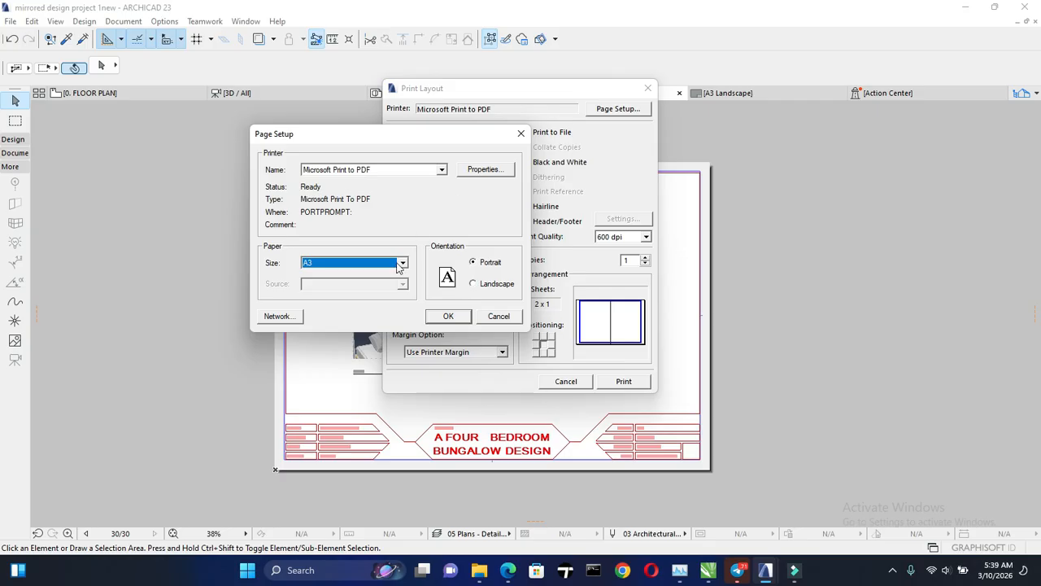
left_click(472, 284)
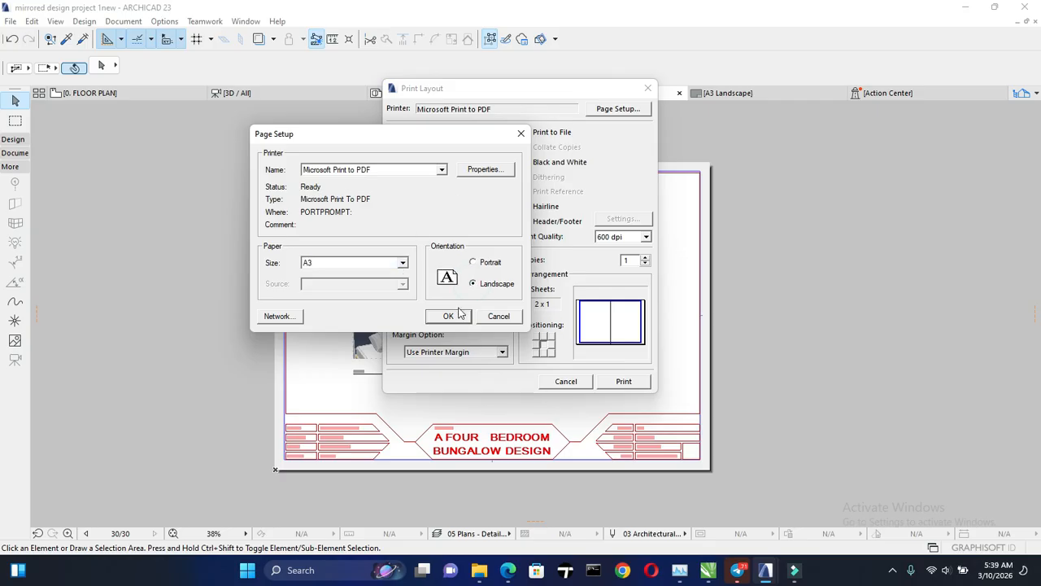
left_click(453, 317)
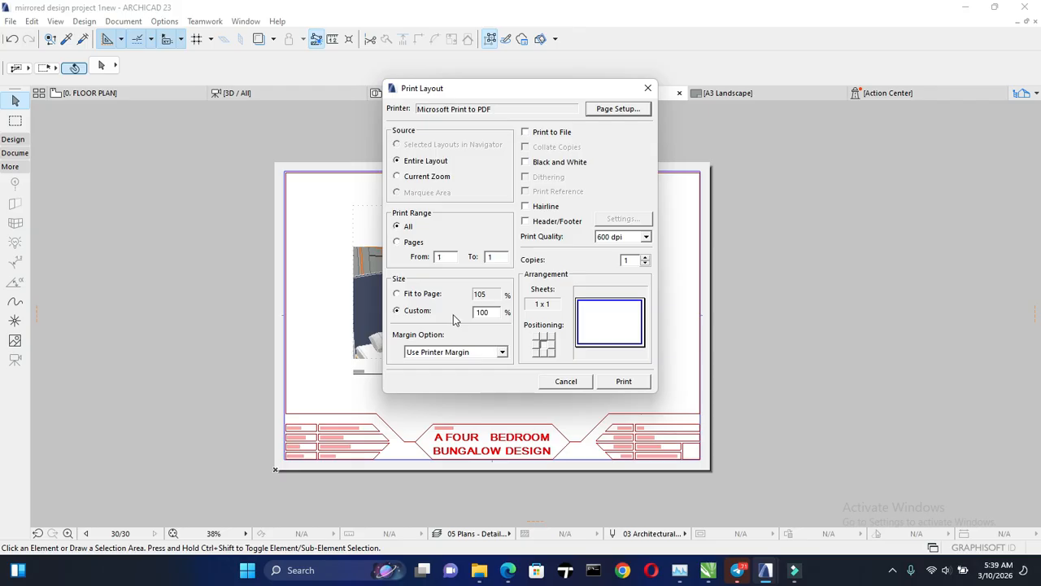
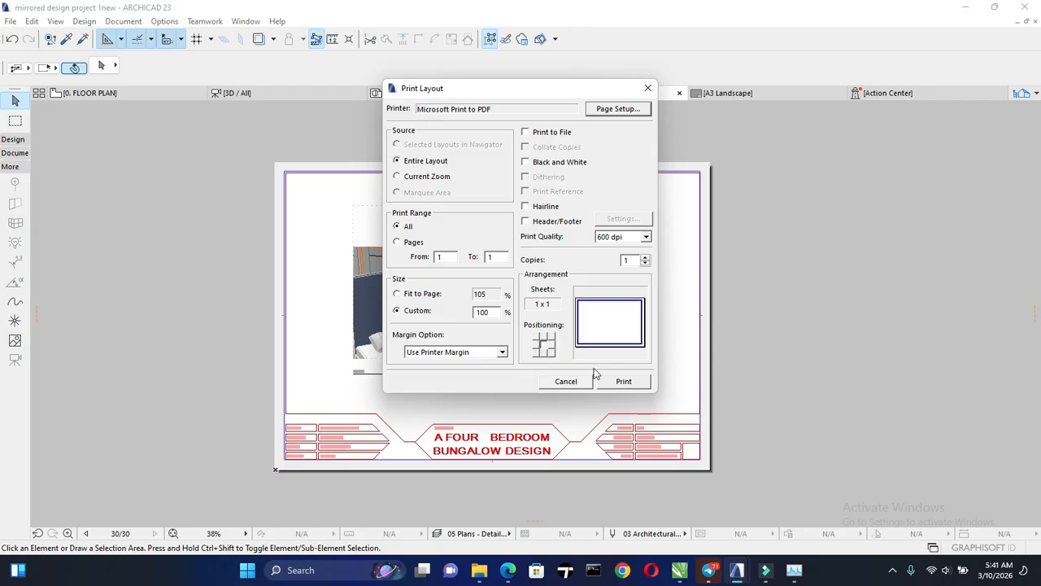
- Print the A.04.2 layout to a PDF file named TEST PDF on the Desktop
left_click(622, 383)
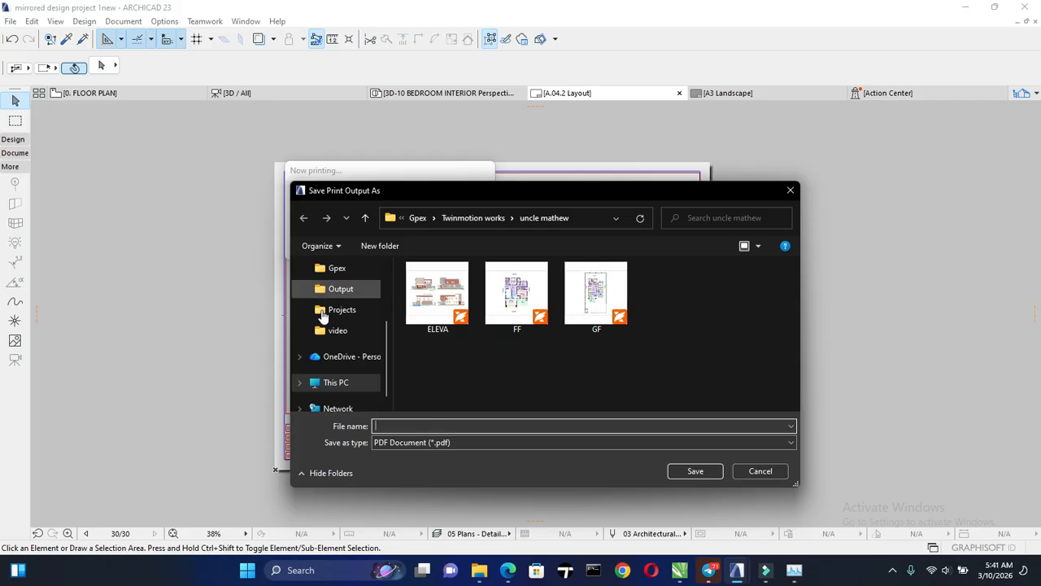
scroll(357, 299, "up", 1)
scroll(356, 299, "up", 1)
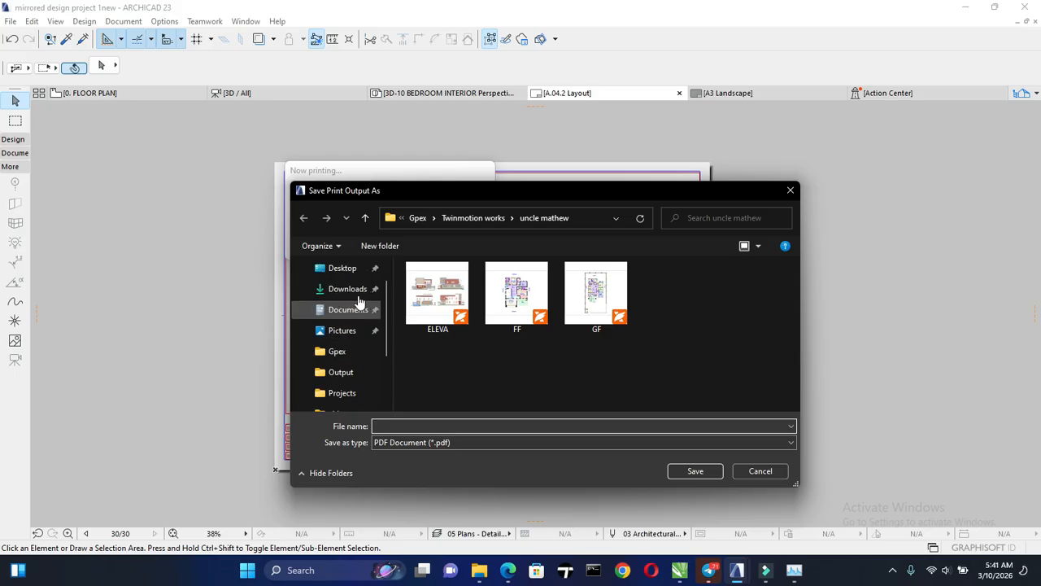
left_click(342, 269)
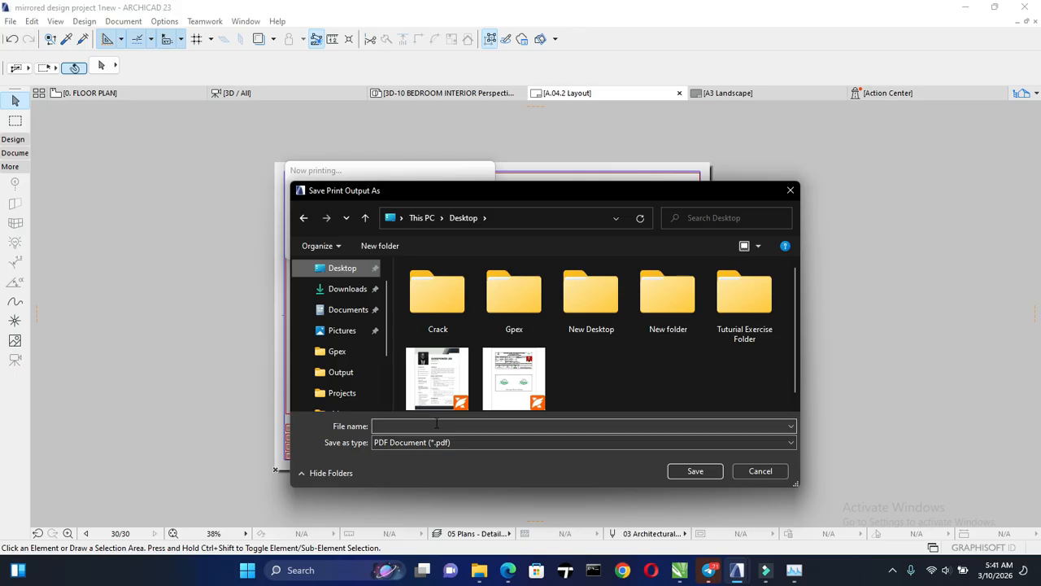
left_click(438, 426)
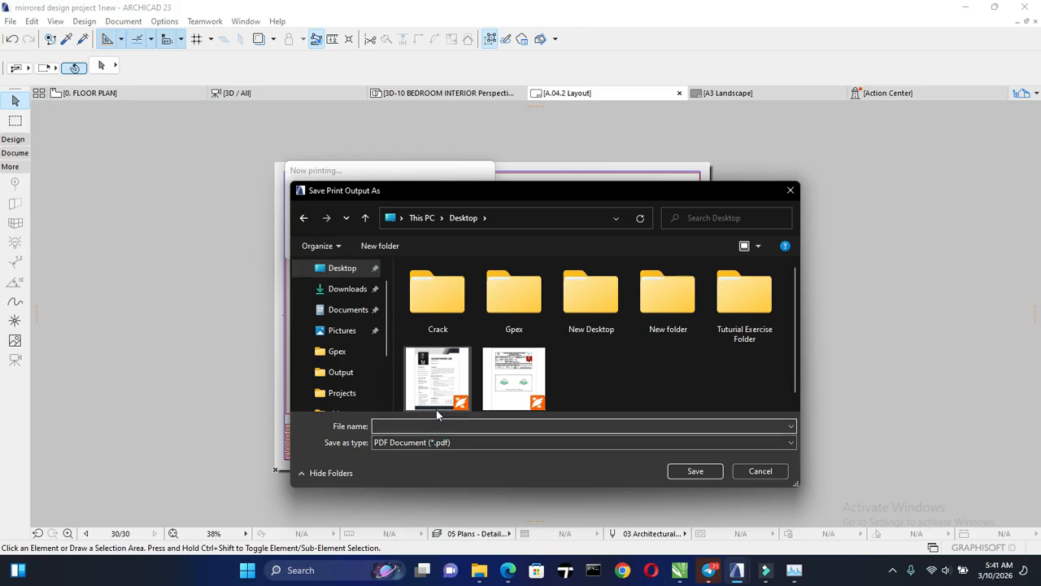
type("TEST PDF")
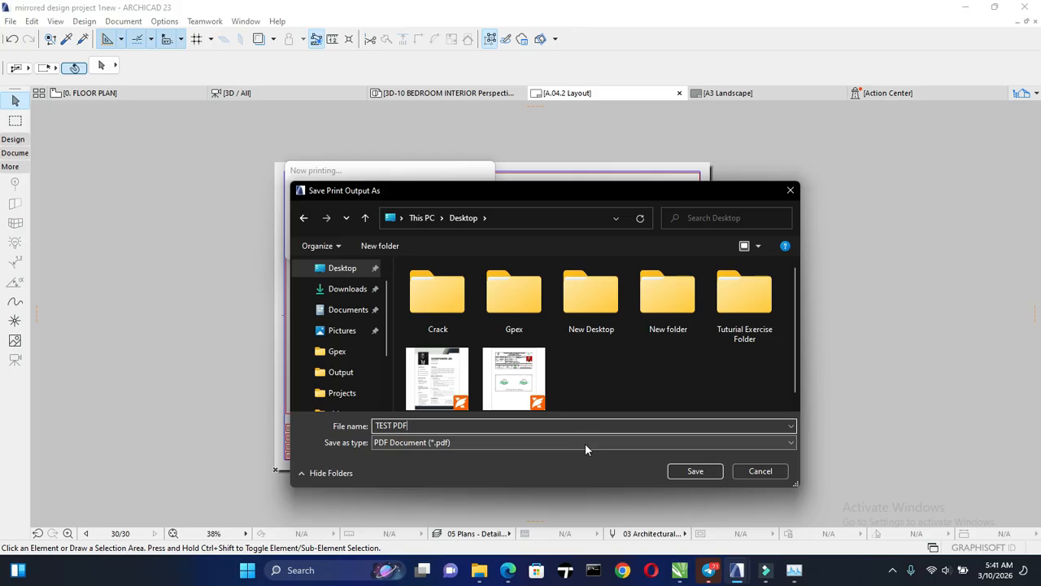
key("Return")
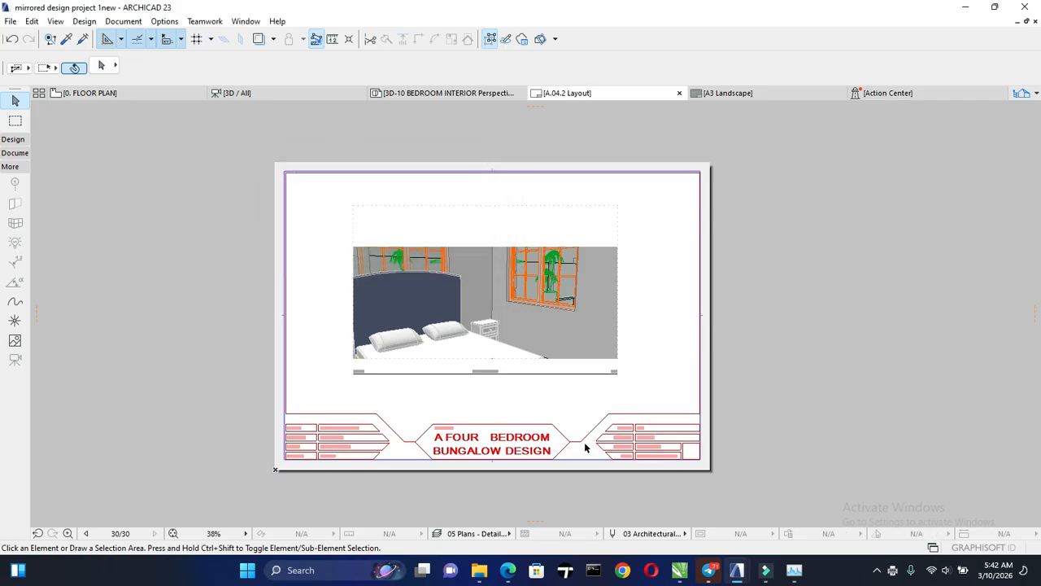
- Open the TEST PDF file from the desktop in Foxit PDF Reader
key("super+d")
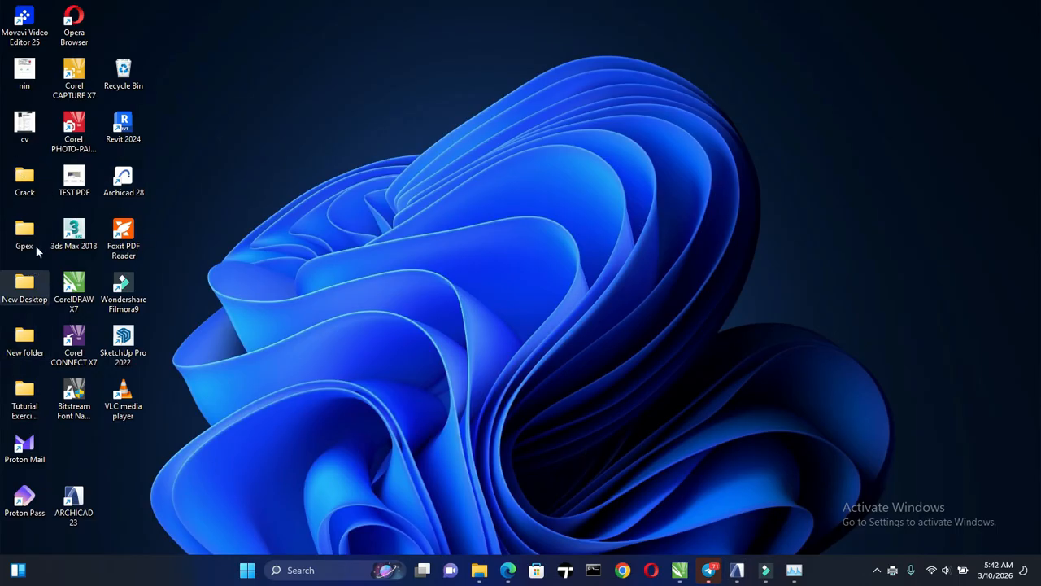
double_click(72, 183)
left_click(252, 193)
double_click(73, 187)
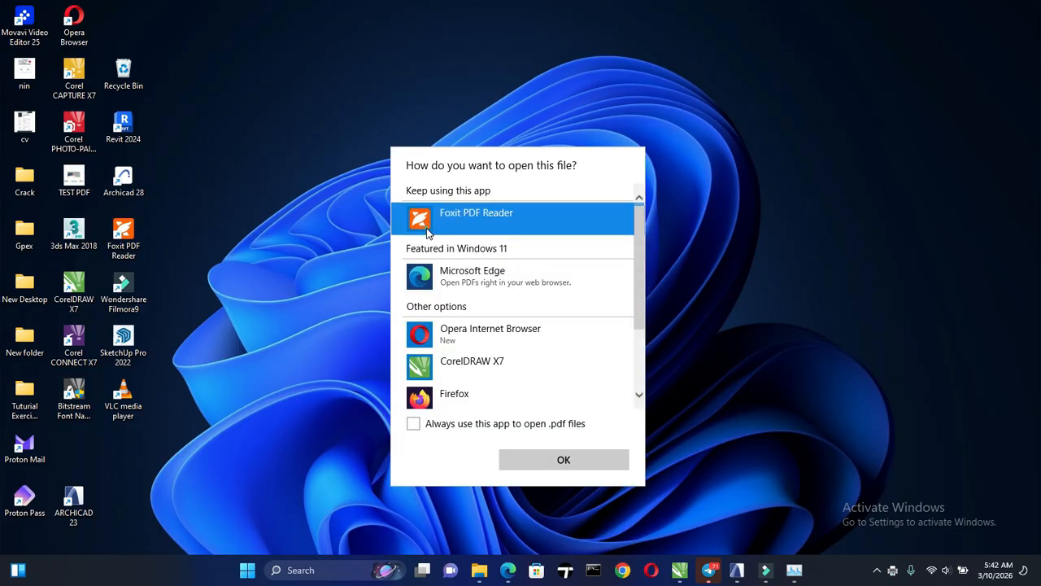
double_click(429, 228)
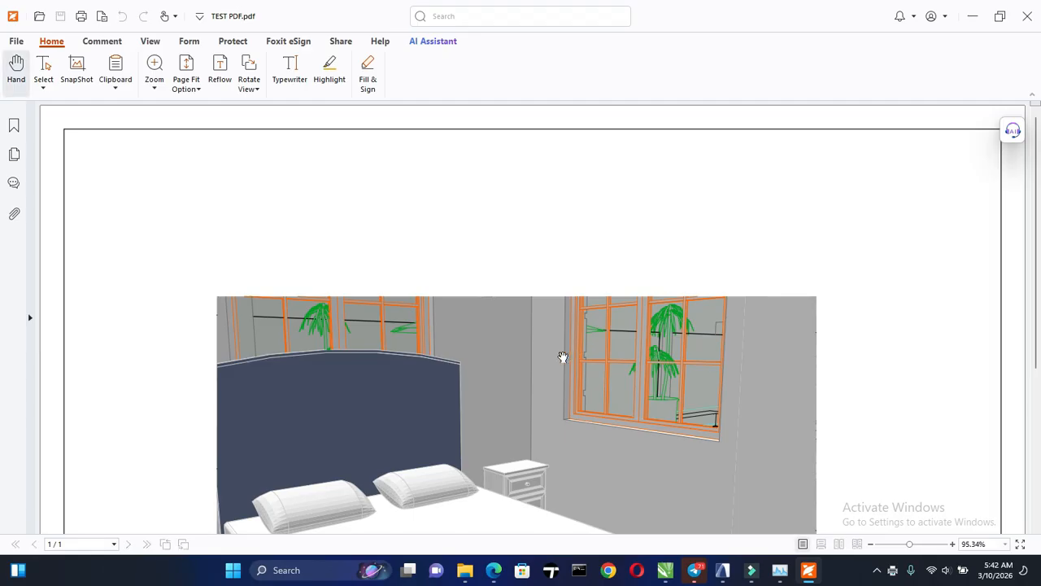
- Examine the printed bedroom perspective, its title line and the title block in TEST PDF, and close the file
scroll(563, 357, "down", 4)
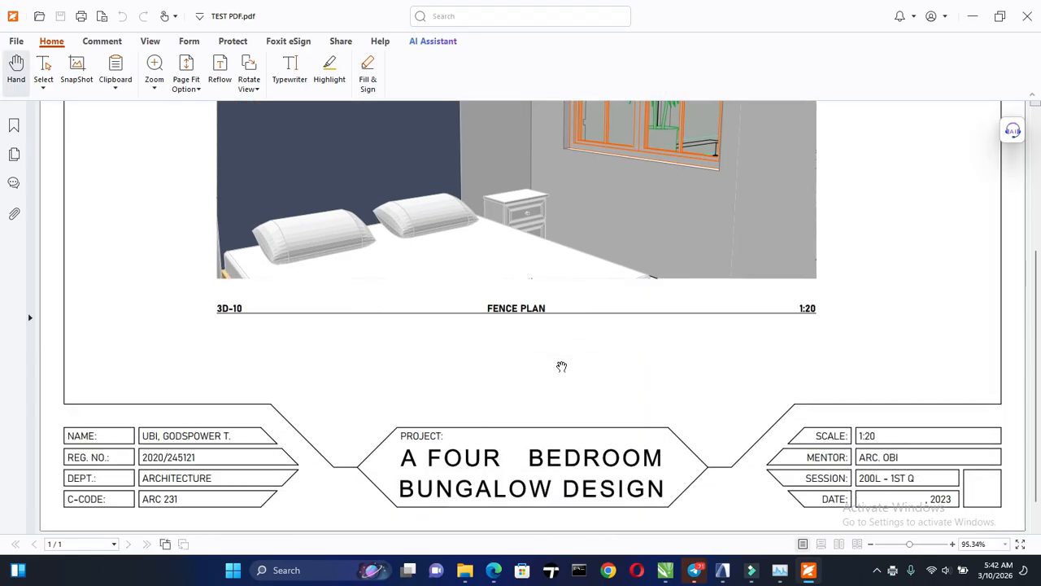
scroll(561, 366, "up", 5)
scroll(561, 366, "down", 2)
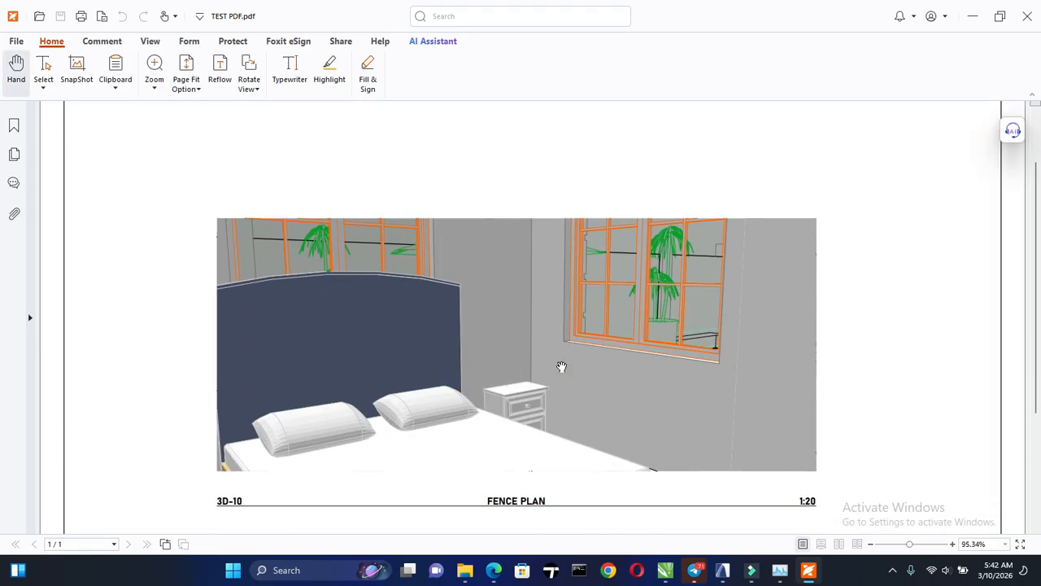
scroll(561, 366, "down", 5)
scroll(769, 206, "up", 4)
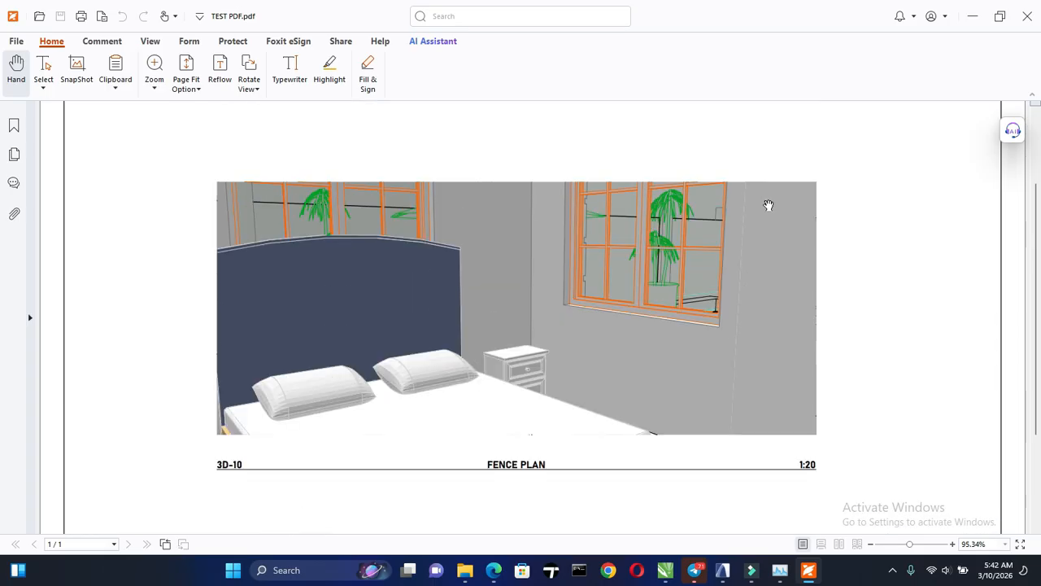
scroll(769, 205, "up", 3)
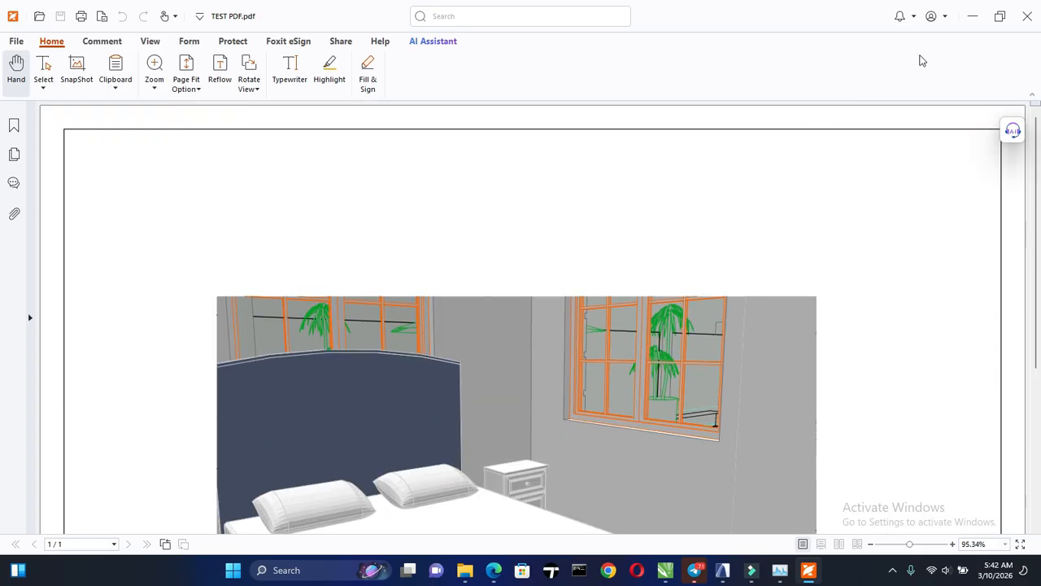
scroll(1029, 18, "down", 1)
left_click(1028, 18)
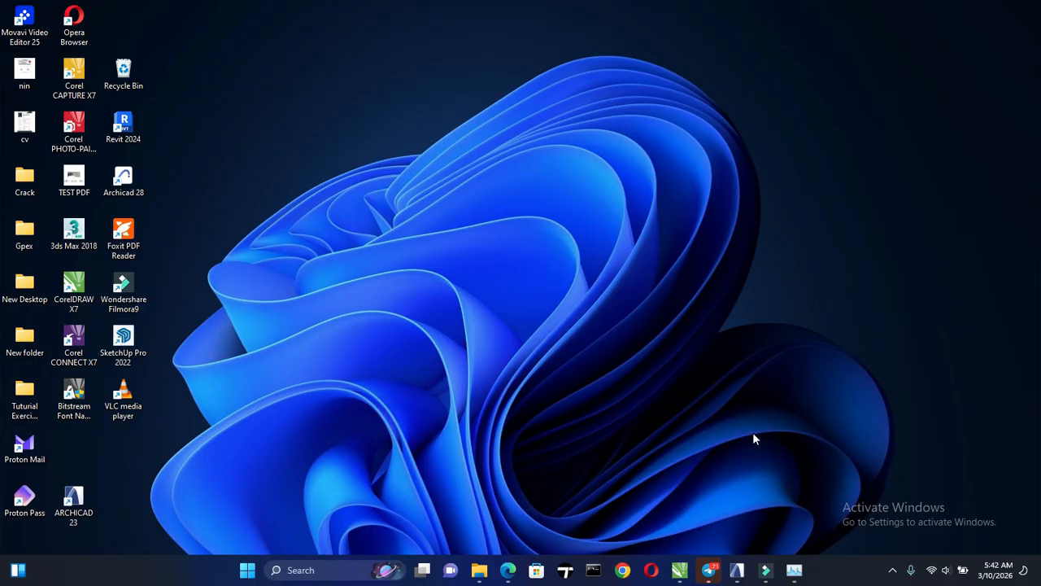
- Switch back to the mirrored design project 1new window in ARCHICAD, showing the A.04.2 layout
left_click(764, 575)
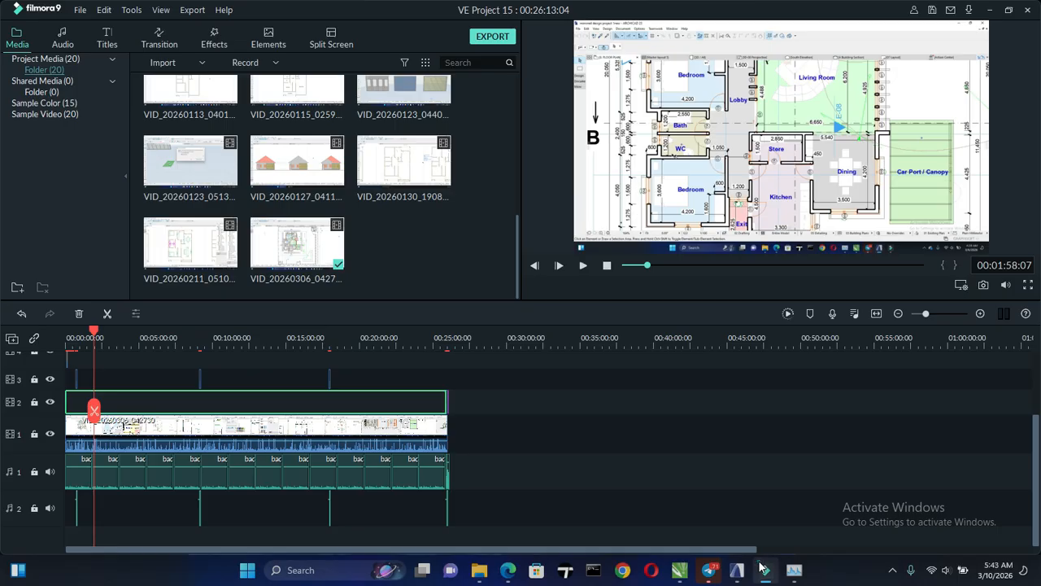
left_click(763, 567)
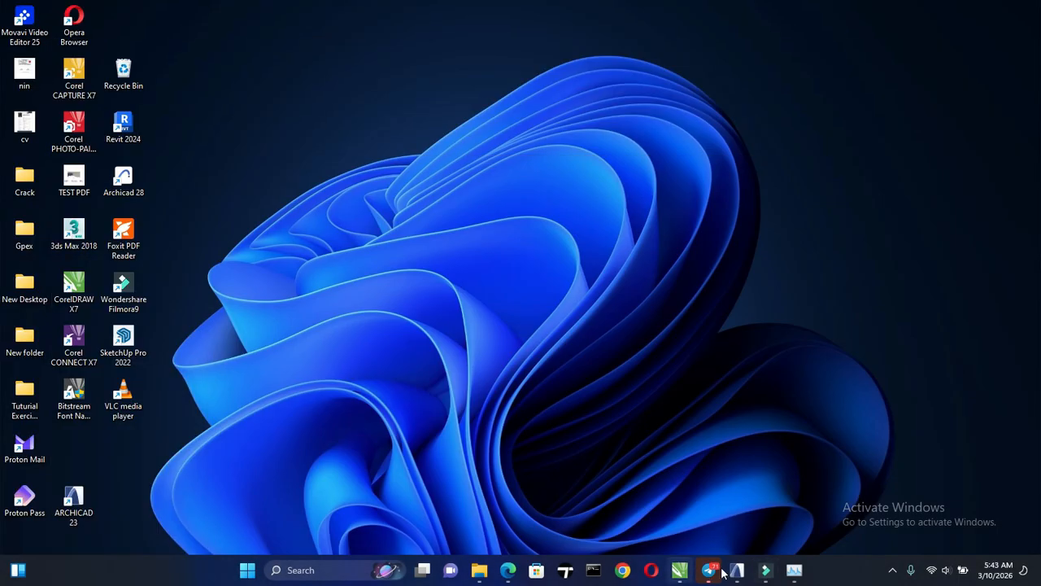
mouse_move(736, 576)
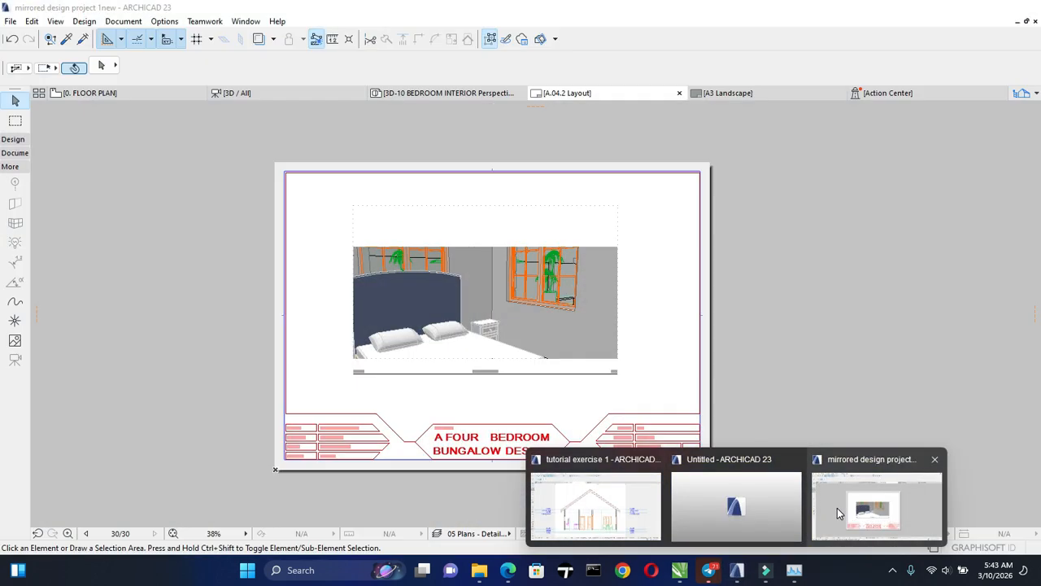
left_click(837, 508)
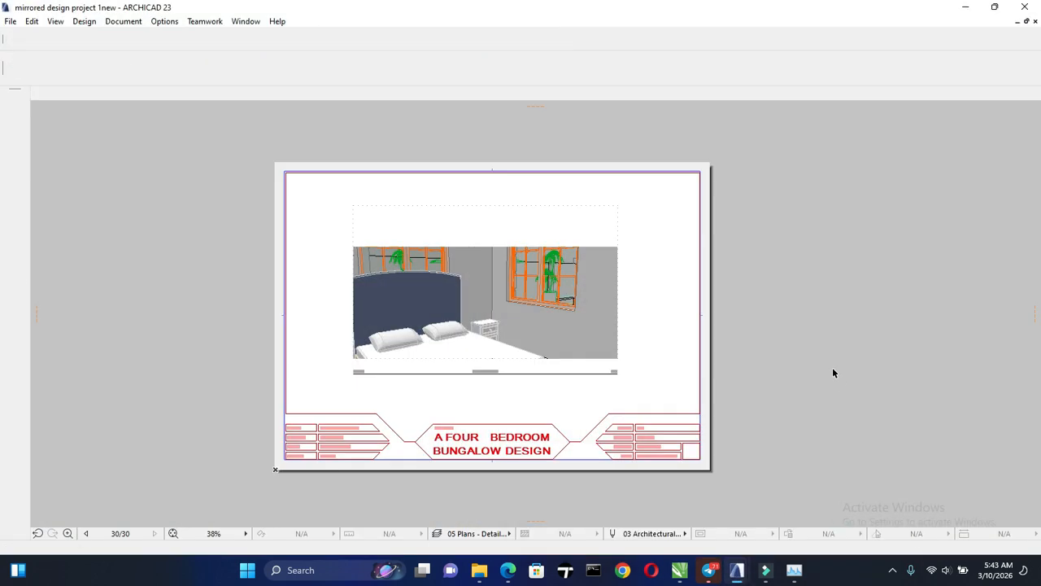
left_click(1022, 94)
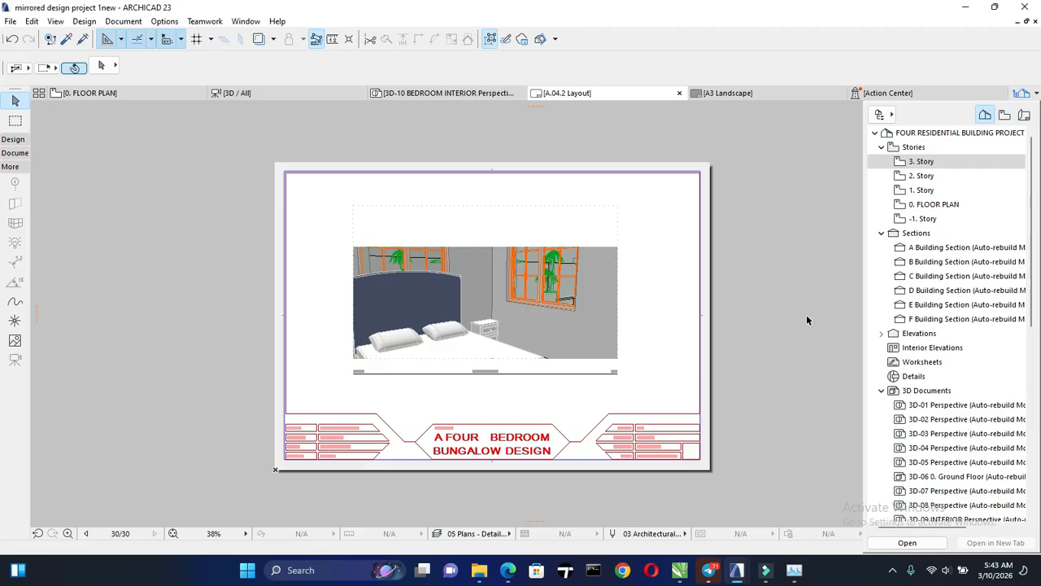
left_click(746, 325)
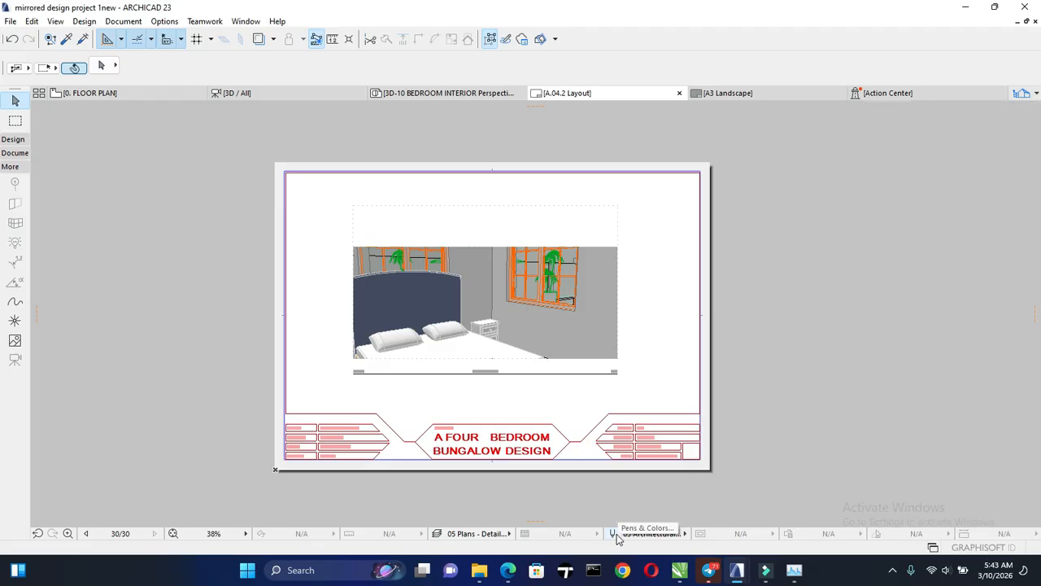
- Open the Layout Book's Pens & Color settings and select the 04 Building plans 50 pen set
left_click(201, 21)
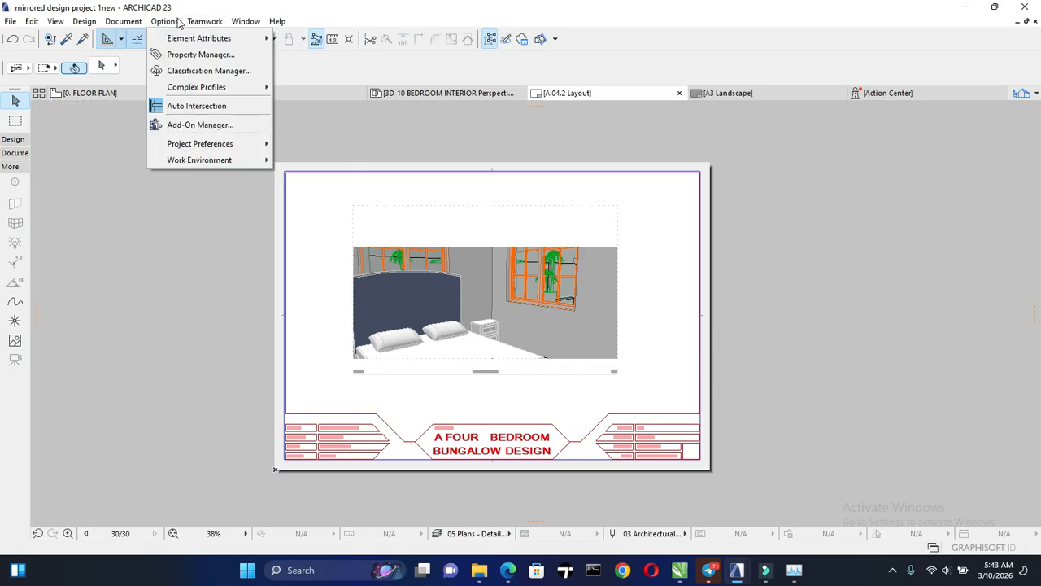
mouse_move(179, 39)
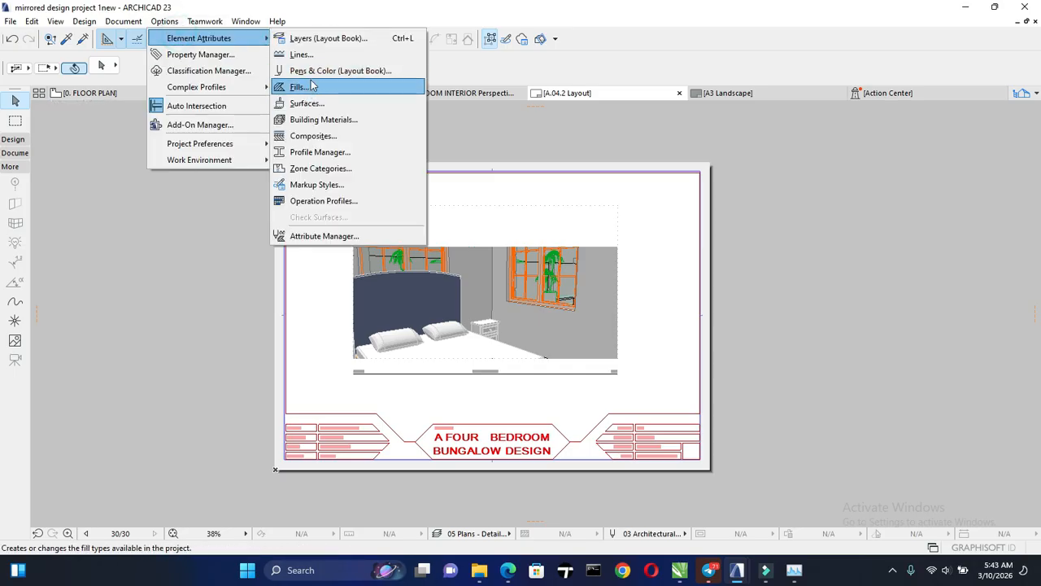
left_click(167, 22)
left_click(166, 21)
left_click(167, 23)
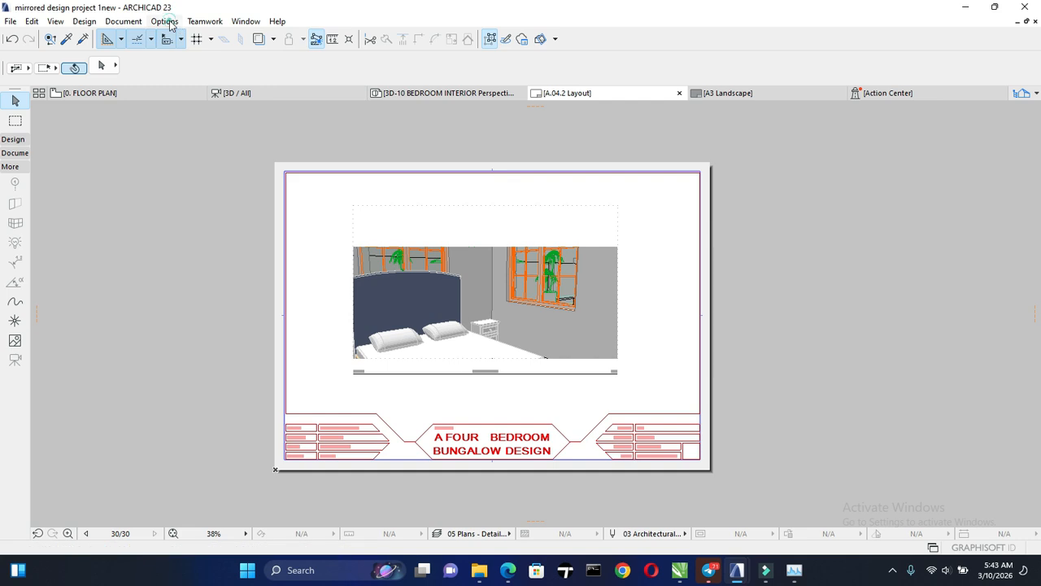
left_click(169, 23)
mouse_move(185, 41)
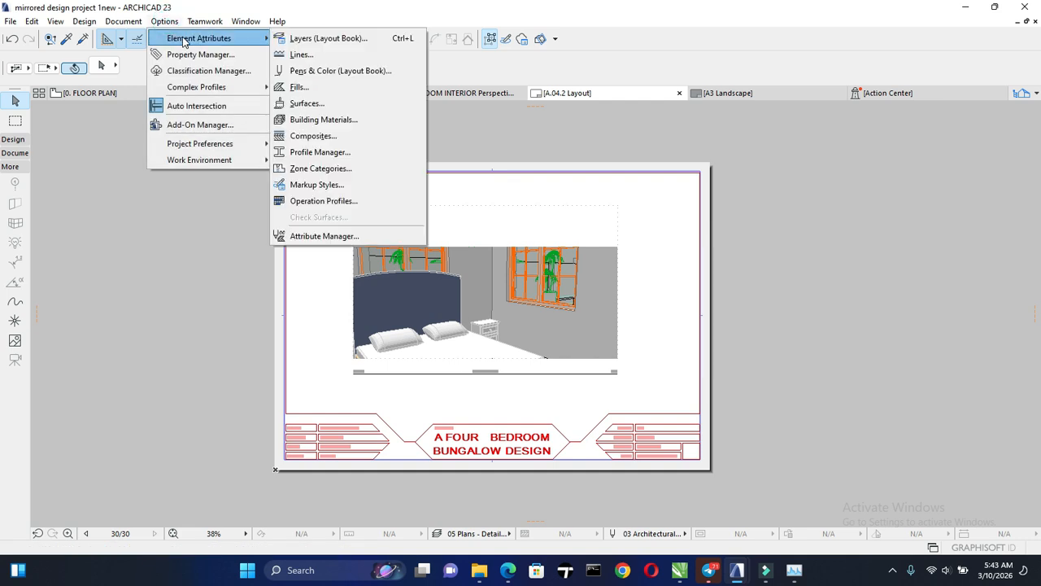
left_click(345, 72)
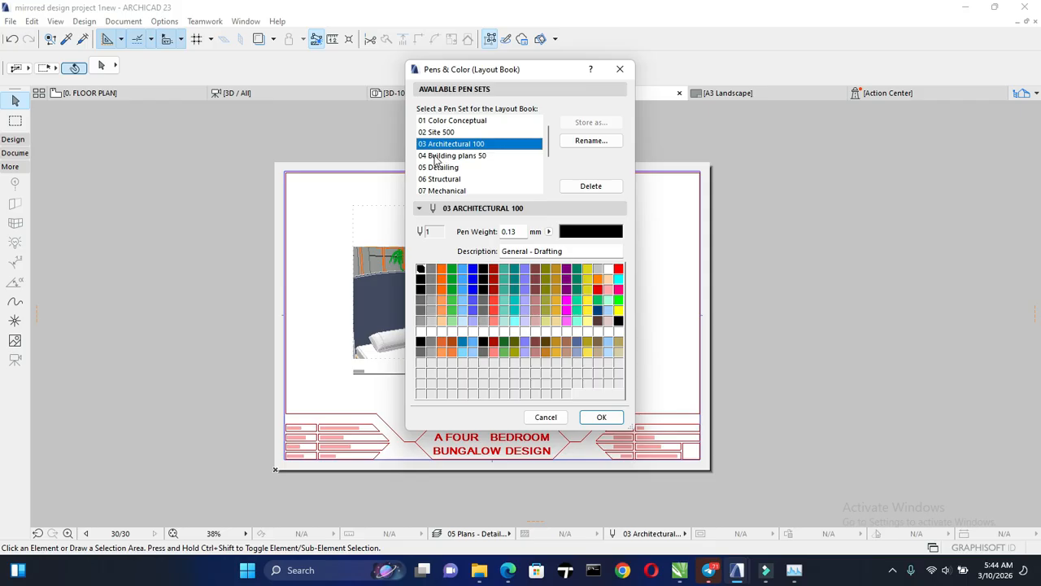
left_click(485, 159)
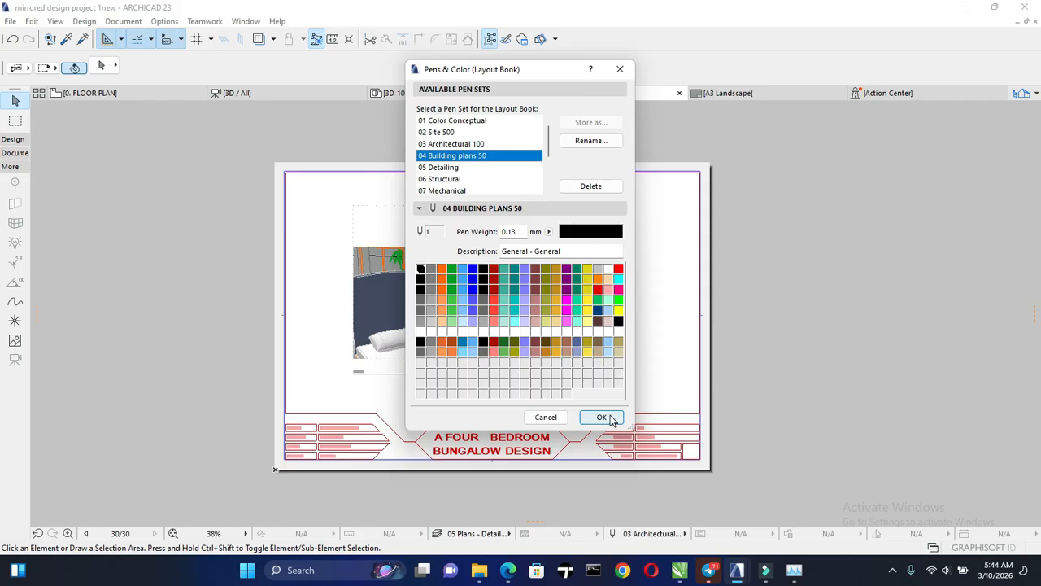
- Compare the weight of pen 21 between the 03 Architectural 100 and 04 Building plans 50 pen sets
left_click(493, 144)
left_click(480, 154)
left_click(420, 279)
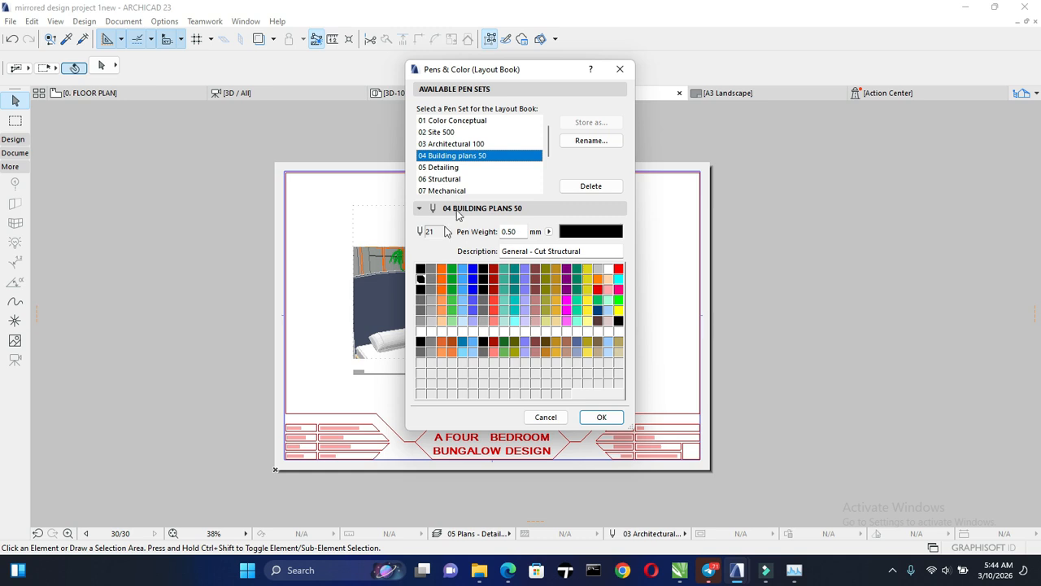
left_click(472, 144)
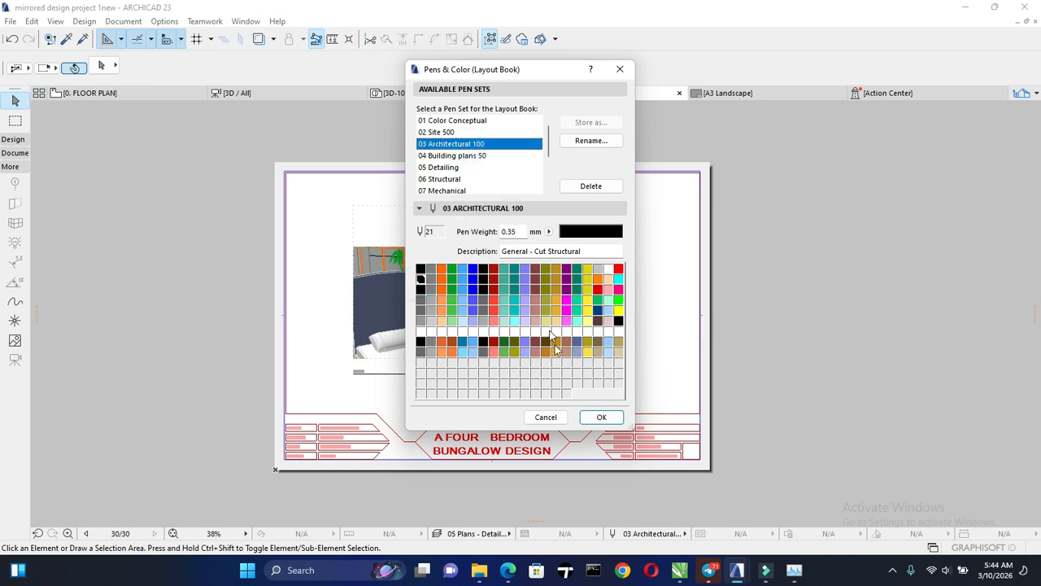
- Apply the 04 Building plans 50 pen set to the Layout Book and check the A.04.2 sheet
left_click(480, 155)
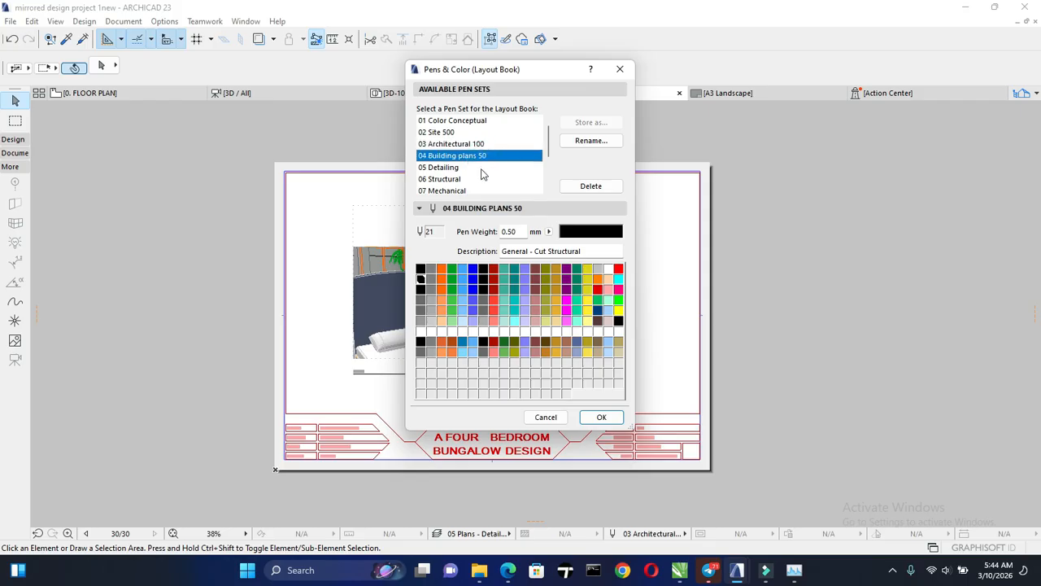
left_click(601, 417)
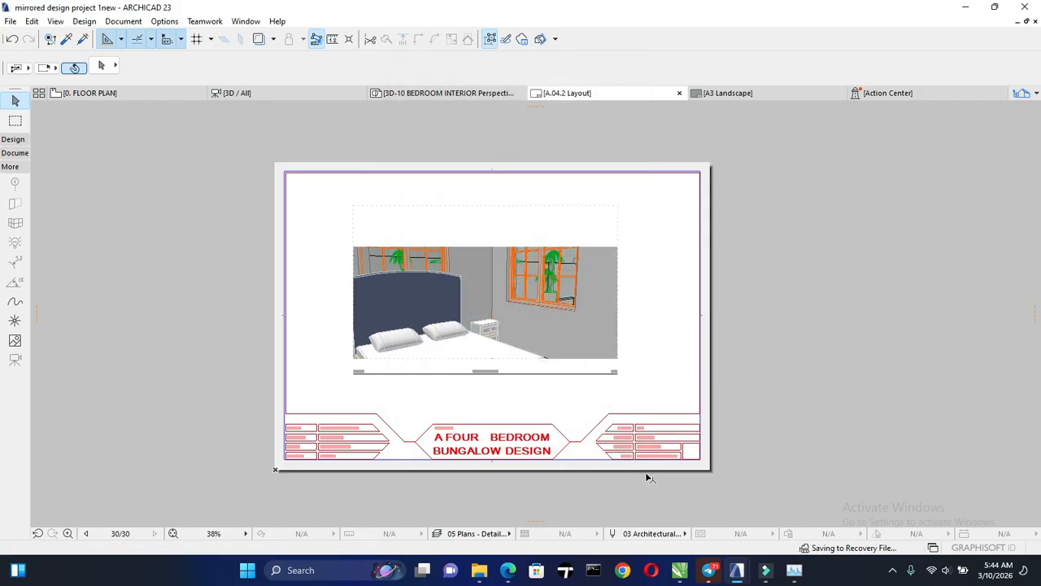
left_click(655, 535)
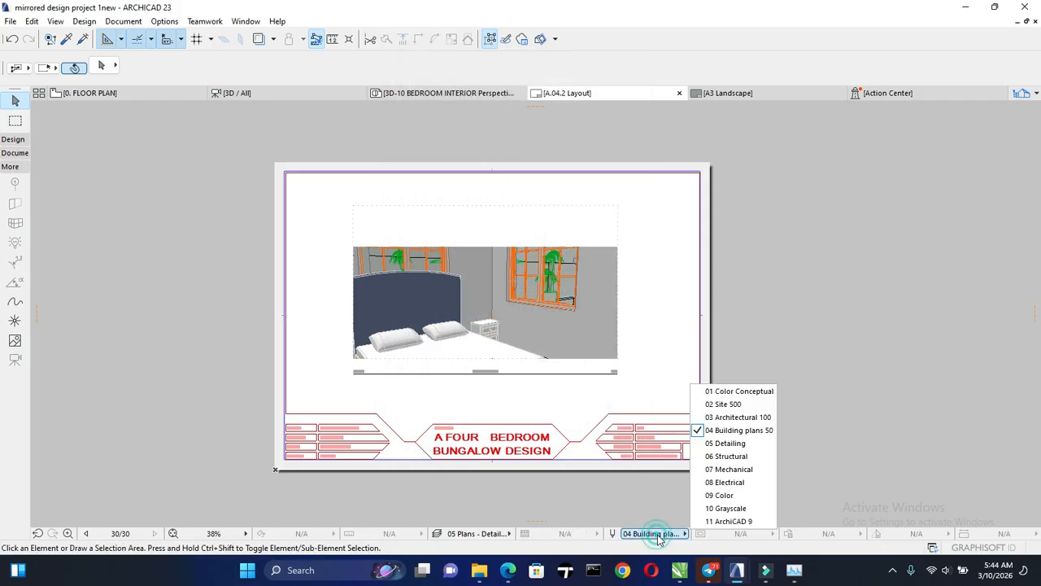
left_click(732, 431)
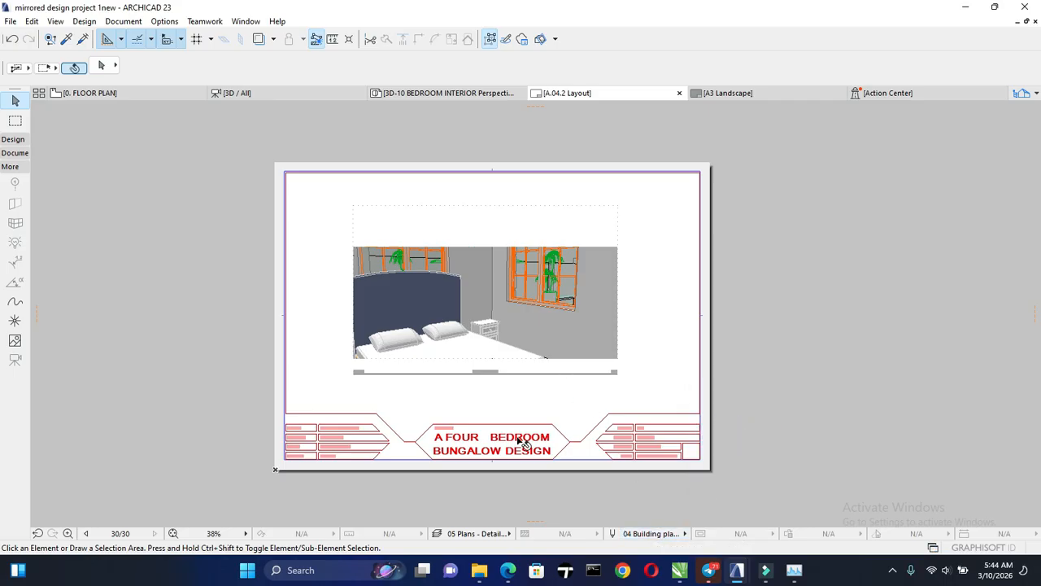
scroll(502, 432, "up", 2)
scroll(502, 432, "down", 3)
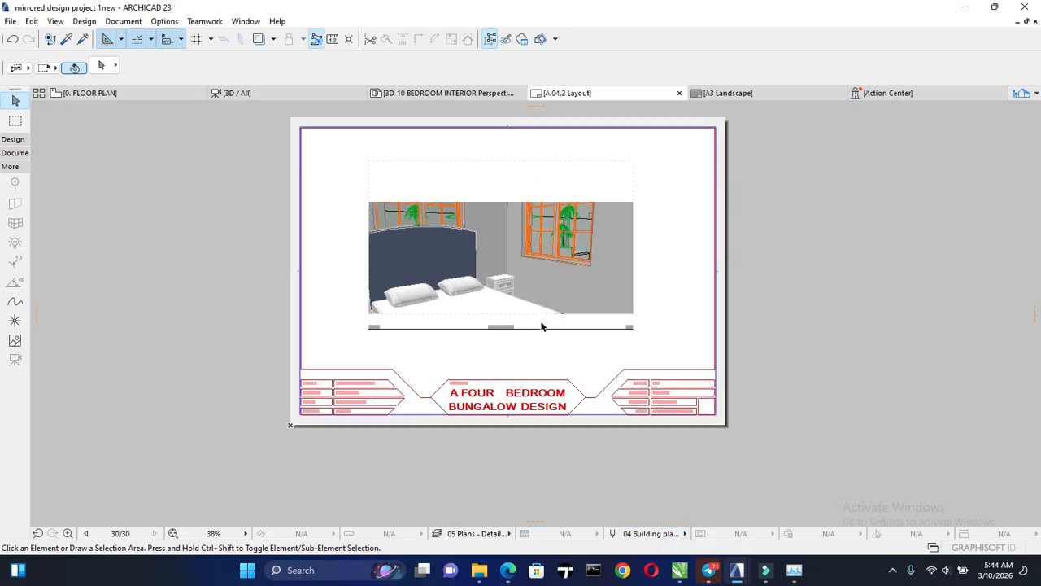